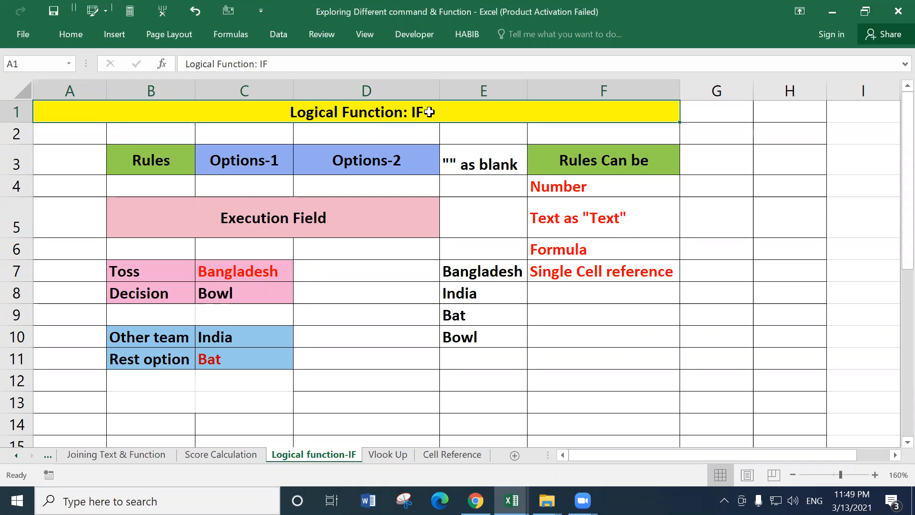
Step: Look through the list of available logical functions for the IF function
drag(160, 165, 389, 163)
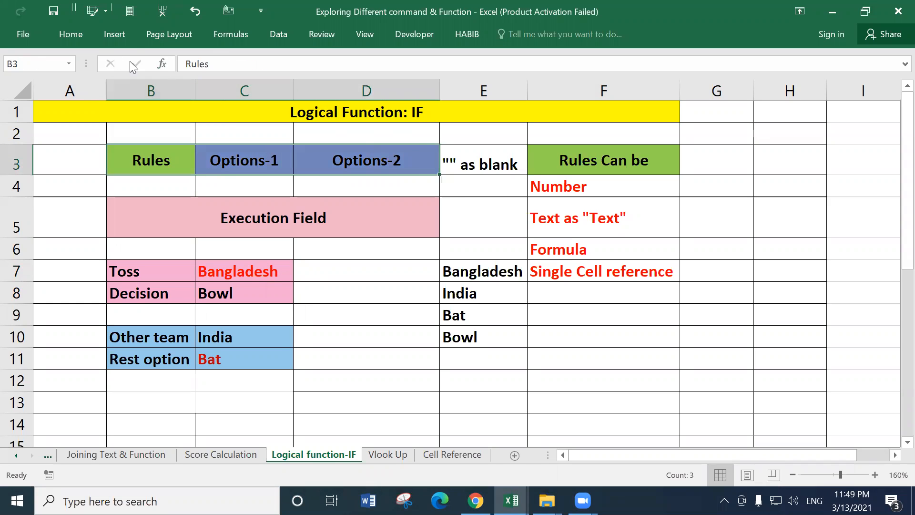
click(79, 30)
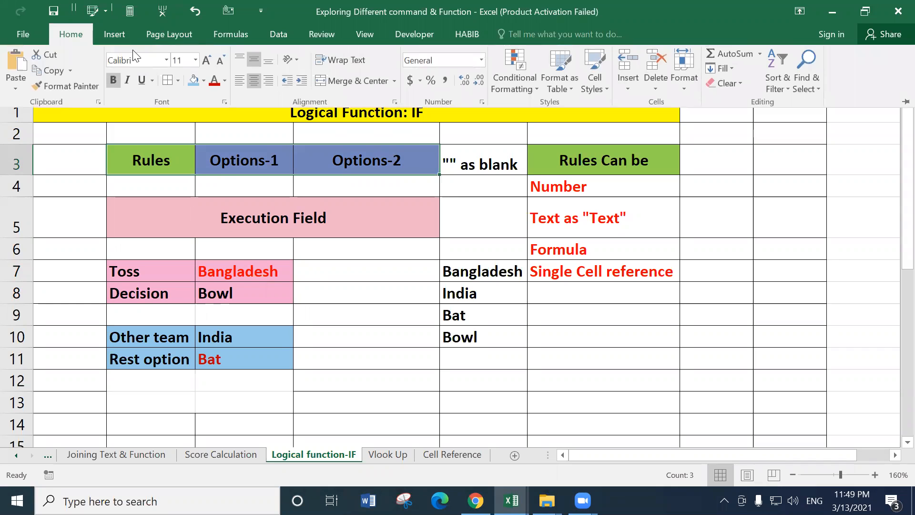
click(223, 34)
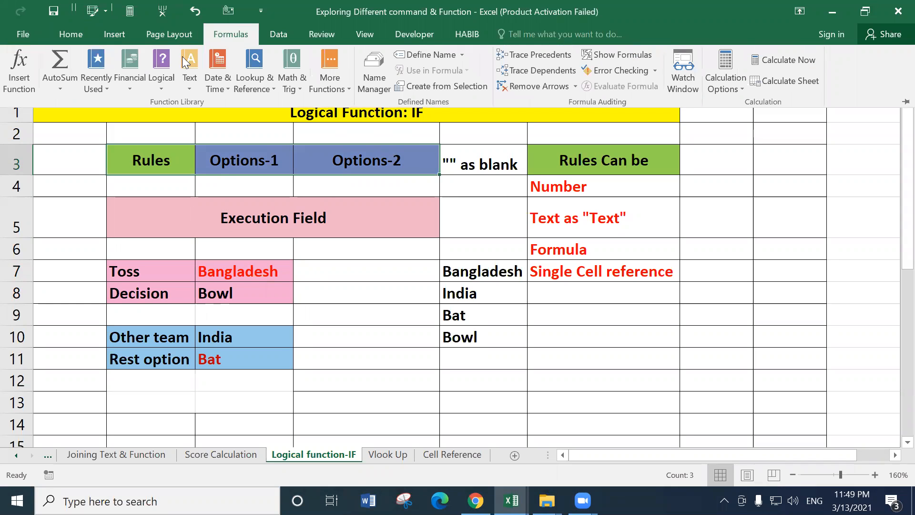
click(160, 85)
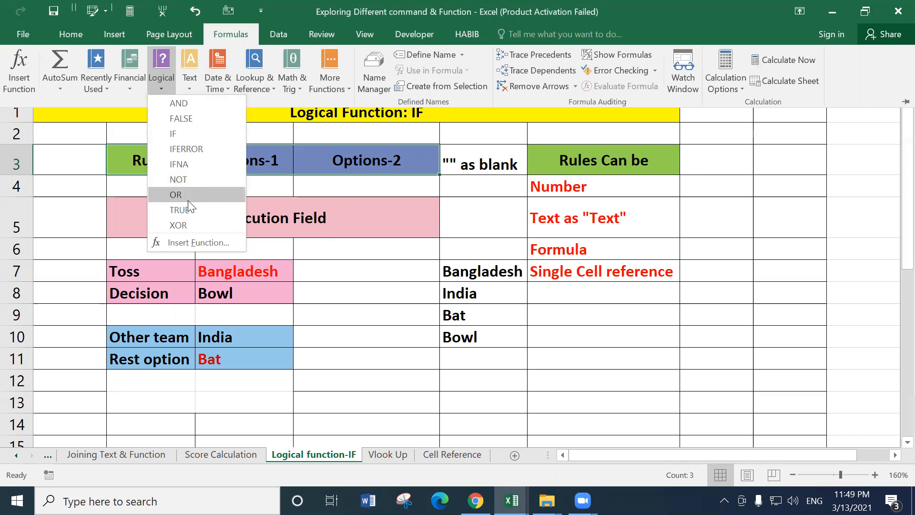
click(380, 315)
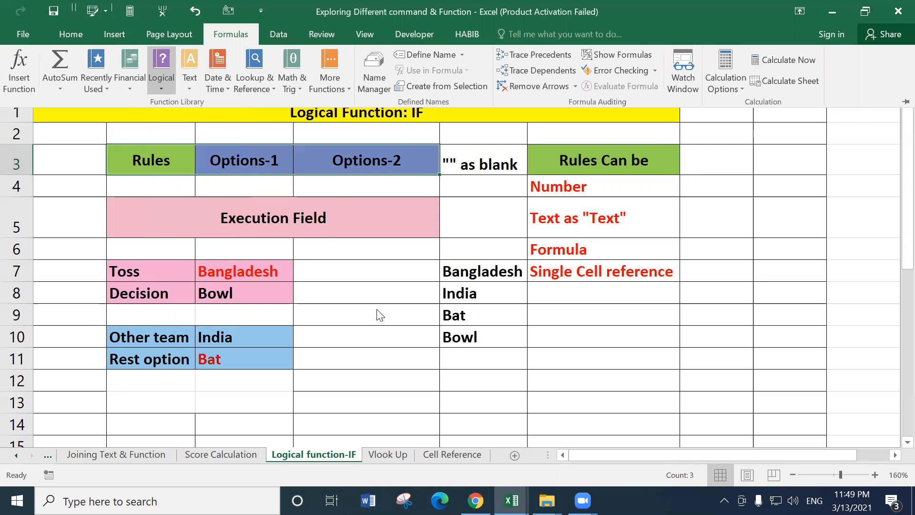
Step: Review the sheet's IF title and the Rules, Options-1 and Options-2 headings that form the function's structure
click(345, 116)
click(373, 115)
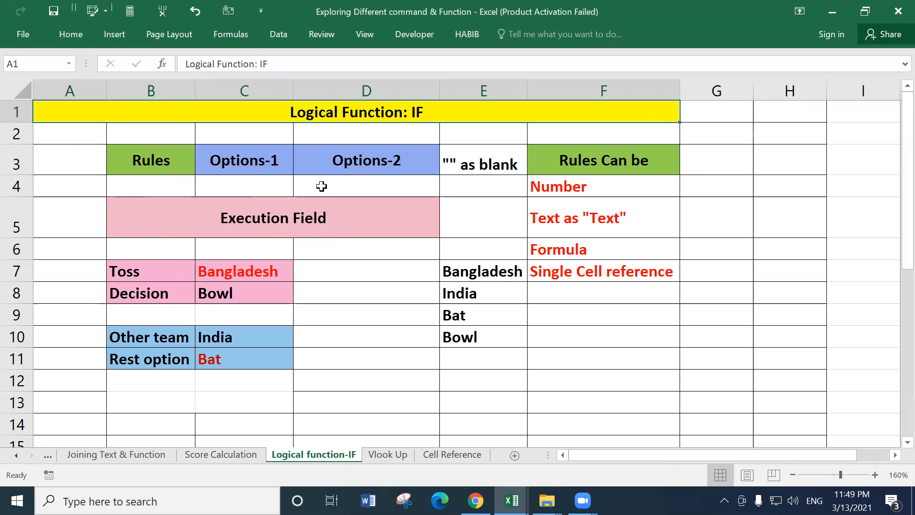
click(352, 292)
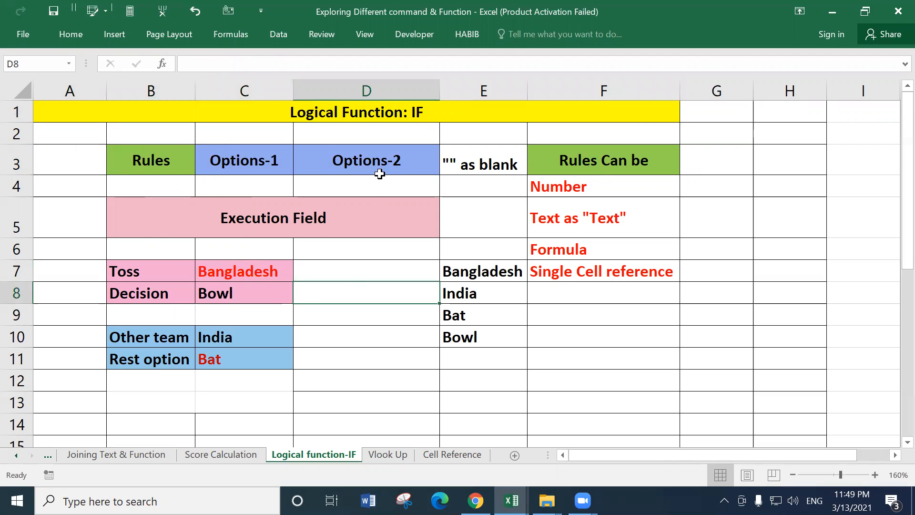
click(353, 105)
drag(158, 157, 350, 155)
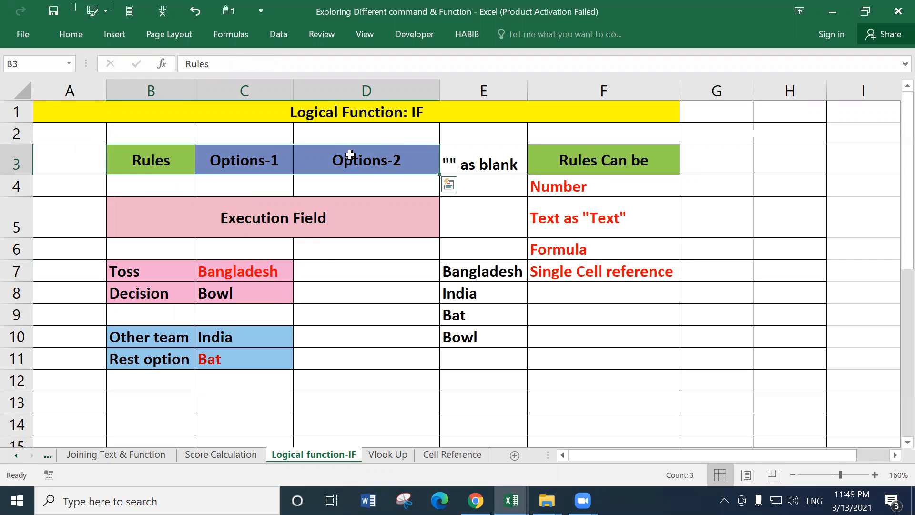
click(249, 180)
click(176, 160)
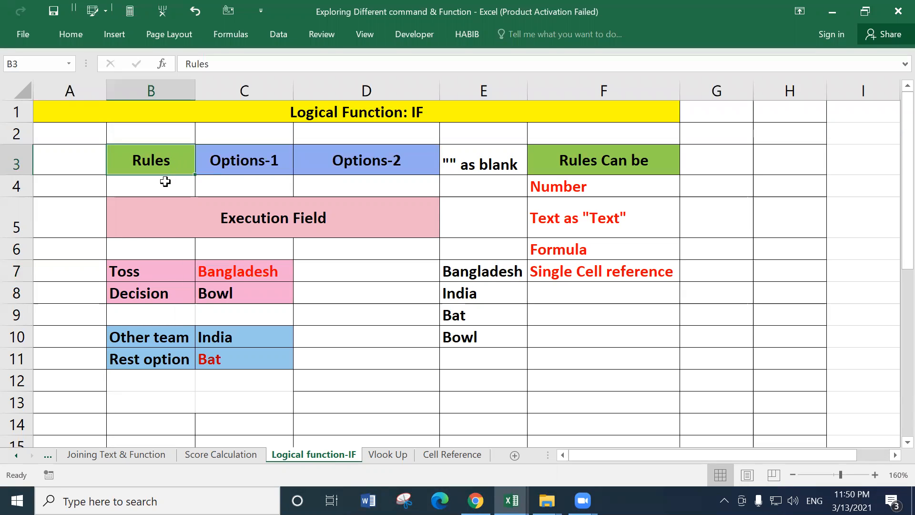
click(155, 181)
click(155, 165)
click(216, 164)
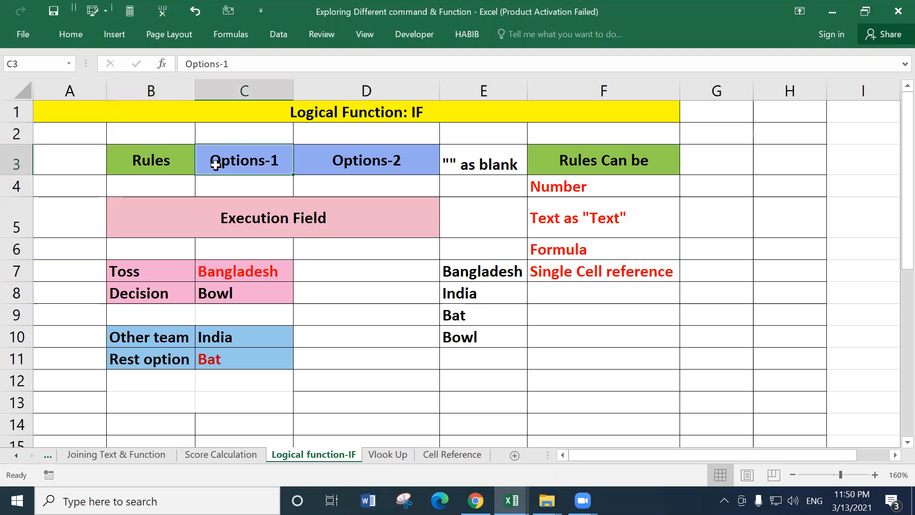
click(344, 158)
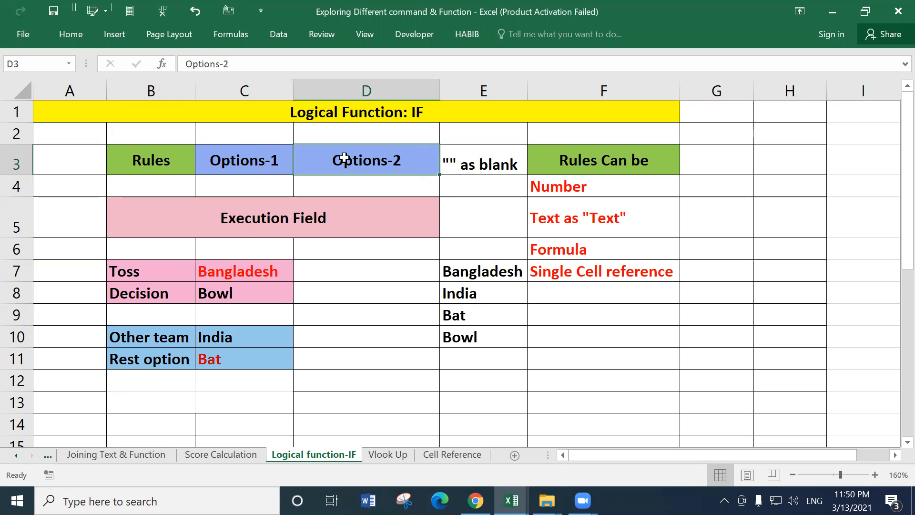
click(261, 183)
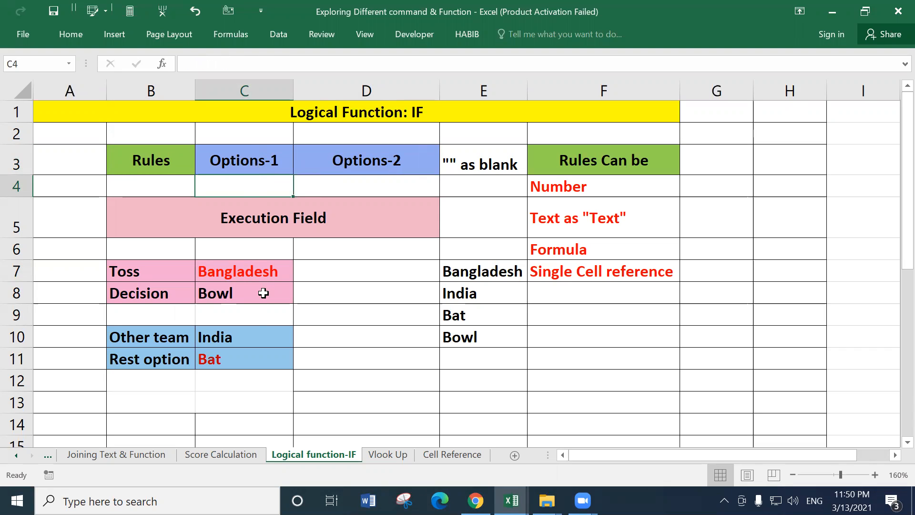
Step: Choose India for the toss and Bat for the decision, and check the Other team formula in C10
click(245, 270)
click(299, 275)
click(205, 304)
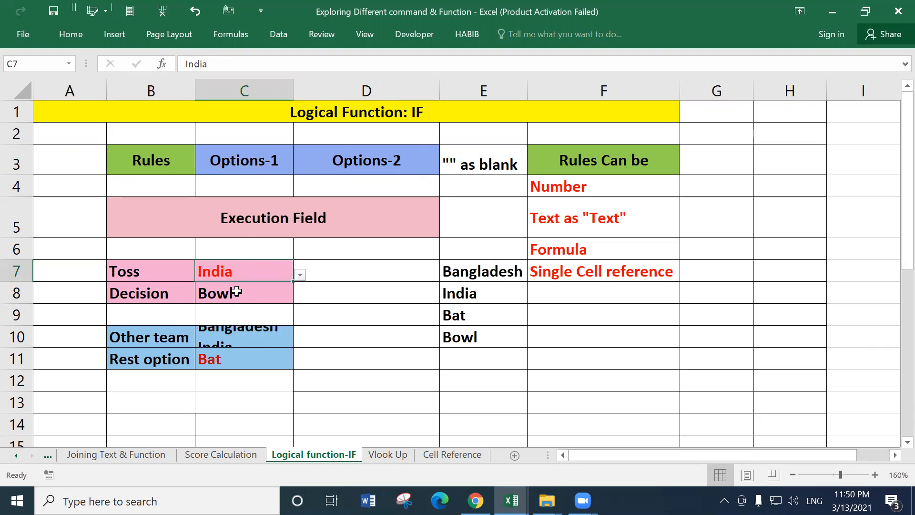
click(237, 291)
click(299, 297)
click(207, 312)
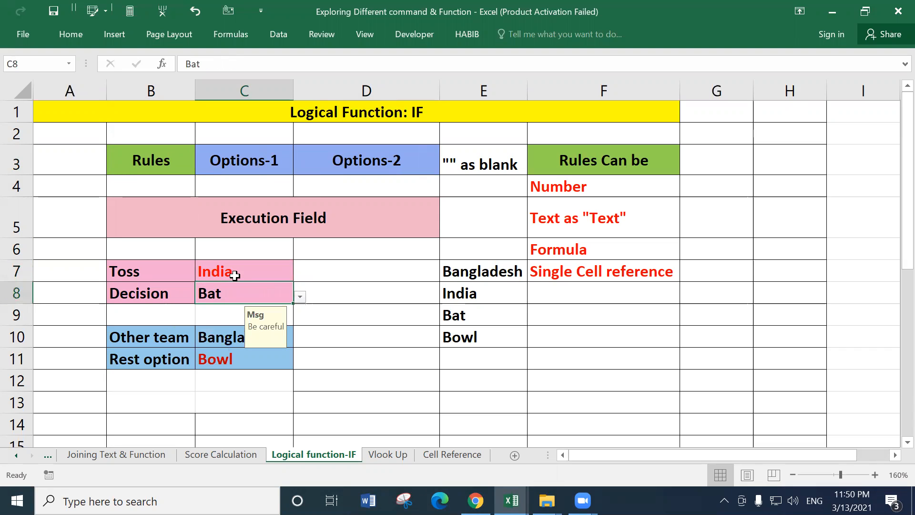
click(235, 272)
click(229, 343)
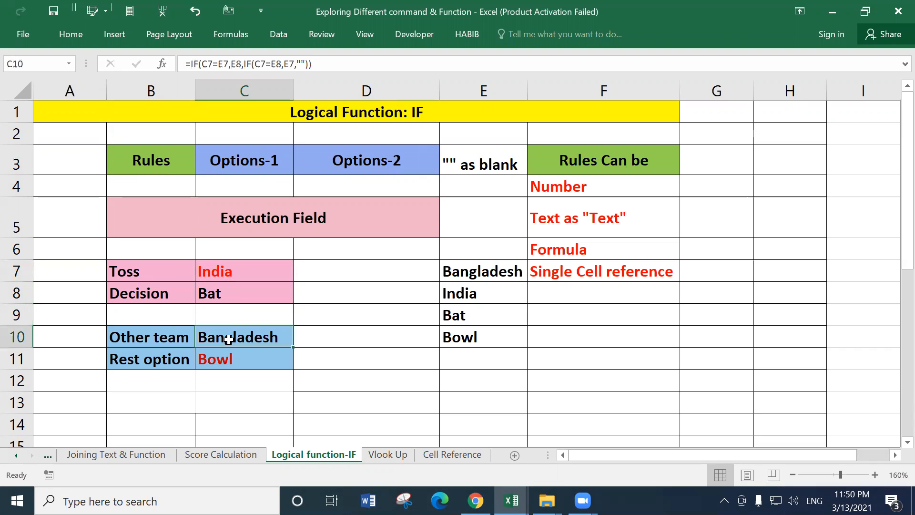
Step: Change the decision to Bowl and check the Rest option formula in C11
click(221, 297)
click(300, 296)
click(200, 325)
click(216, 357)
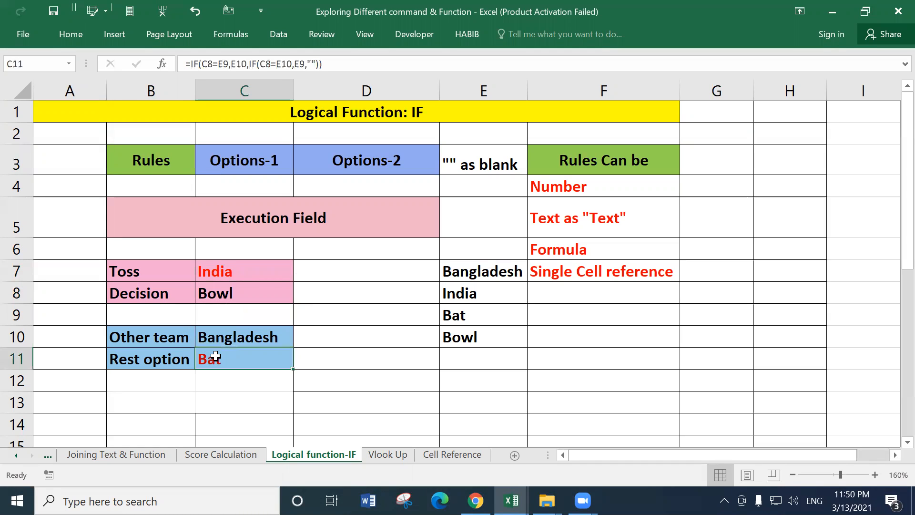
click(326, 272)
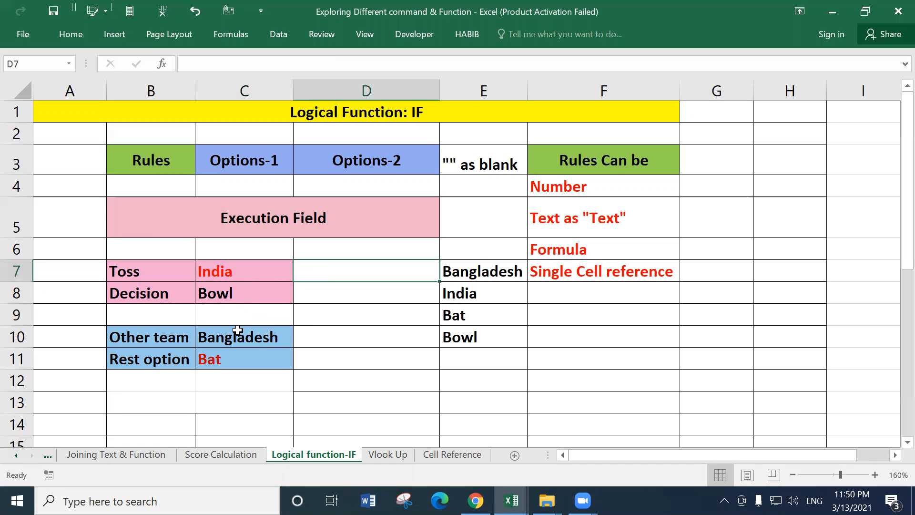
Step: Clear the Other team and Rest option formulas in C10:C11 and the toss and decision entries in C7:C8
drag(233, 332, 237, 355)
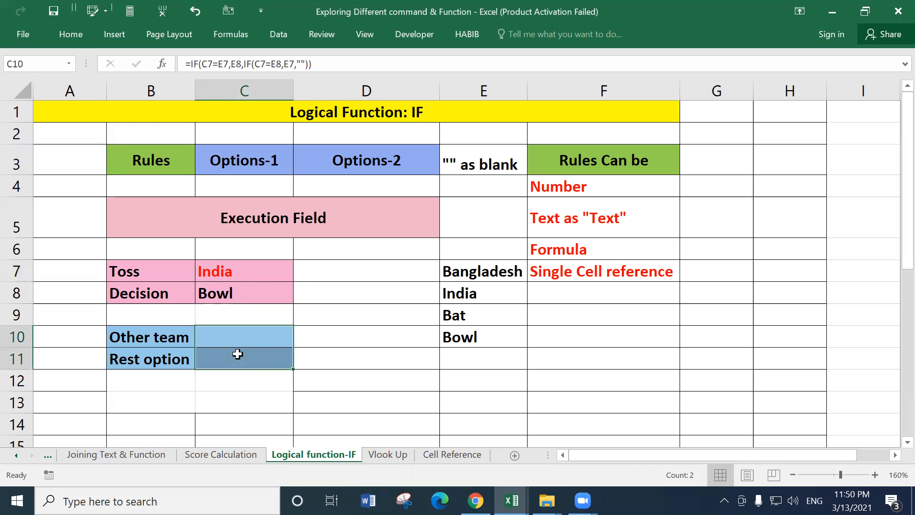
drag(231, 268, 225, 292)
key(Delete)
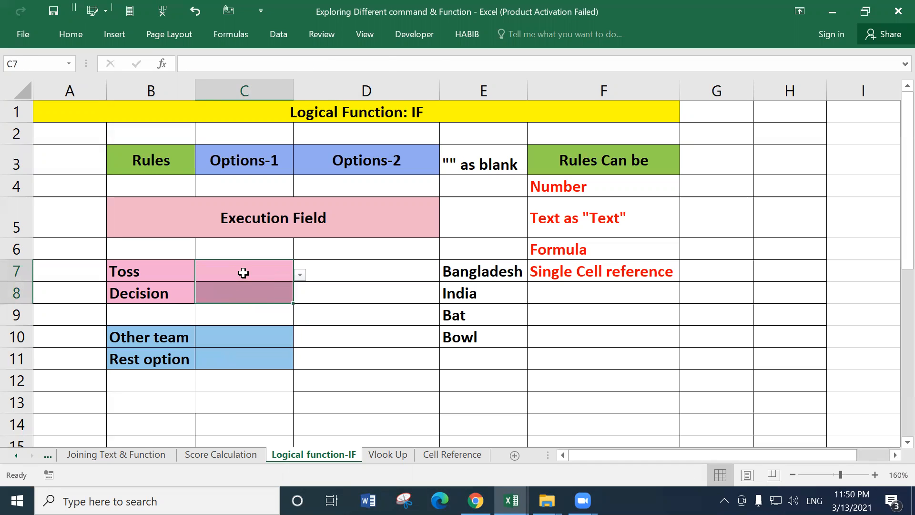
Step: Remove all data validation settings from the toss and decision cells C7:C8
click(278, 34)
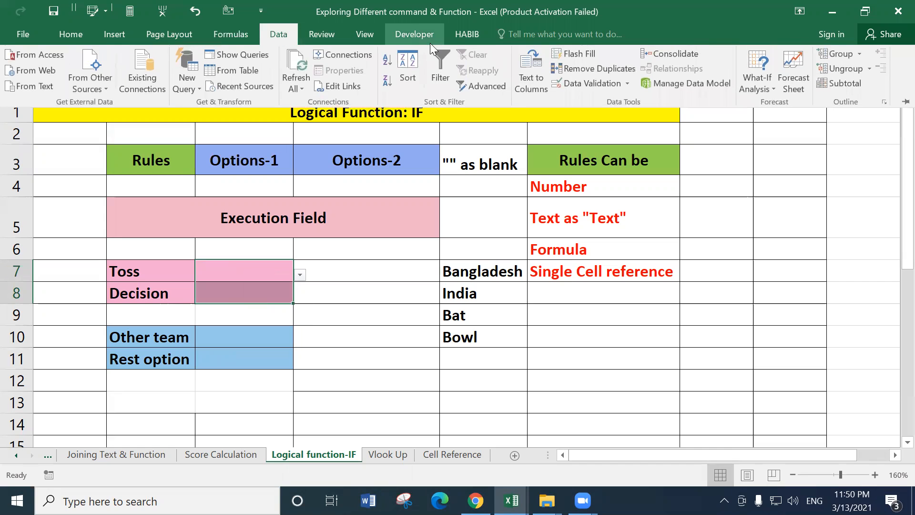
click(570, 84)
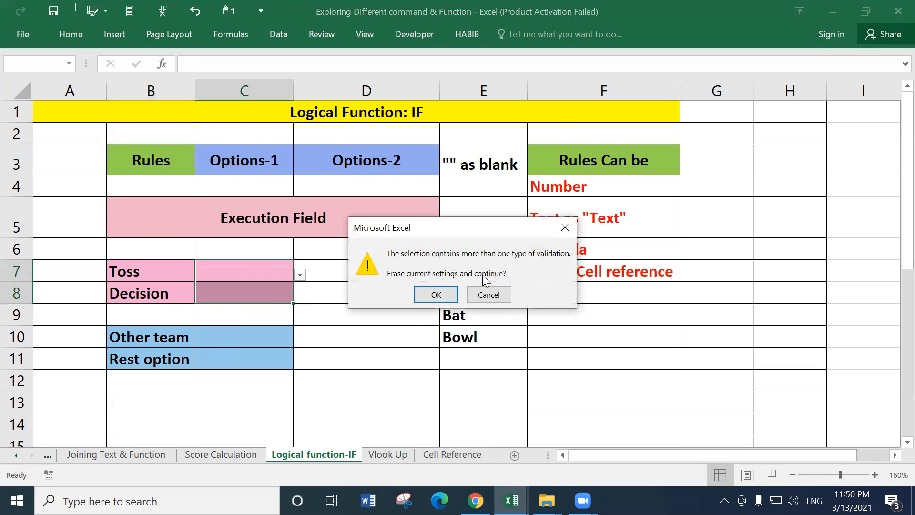
click(436, 294)
click(554, 383)
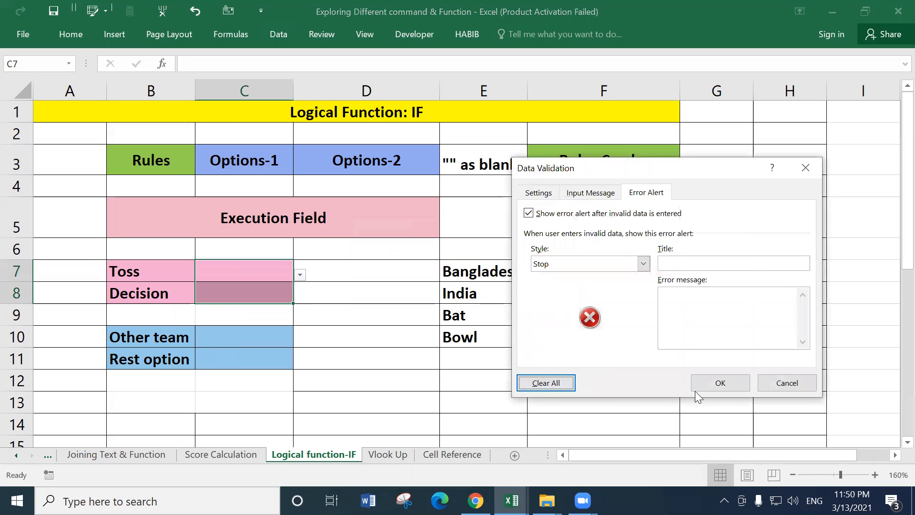
click(711, 384)
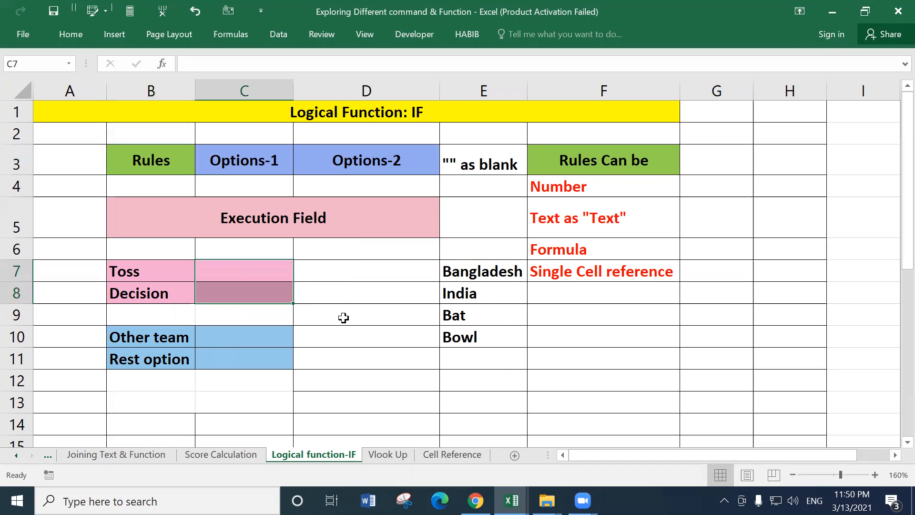
click(274, 290)
click(265, 334)
click(343, 341)
click(243, 274)
click(329, 296)
click(259, 274)
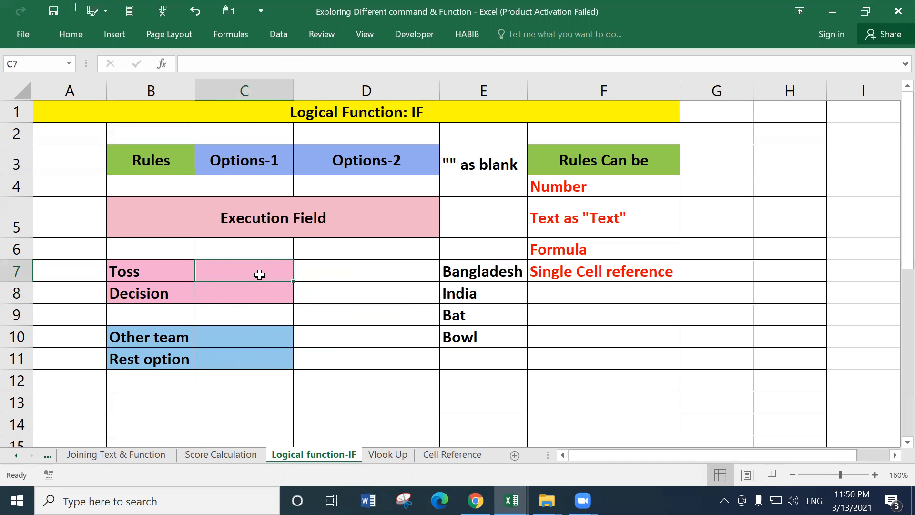
click(332, 292)
Step: Set up list data validation for the toss cell C7 with the team names in E7:E8 as its source
click(253, 269)
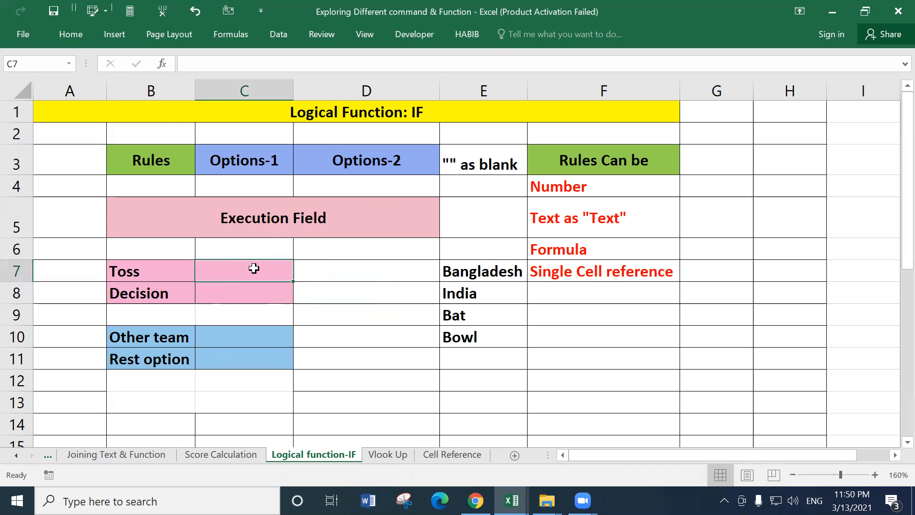
click(278, 35)
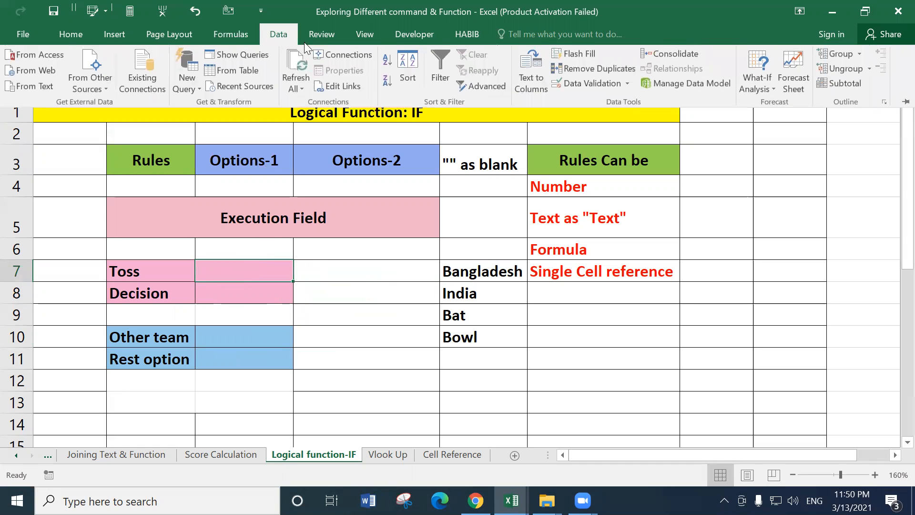
click(581, 83)
click(544, 194)
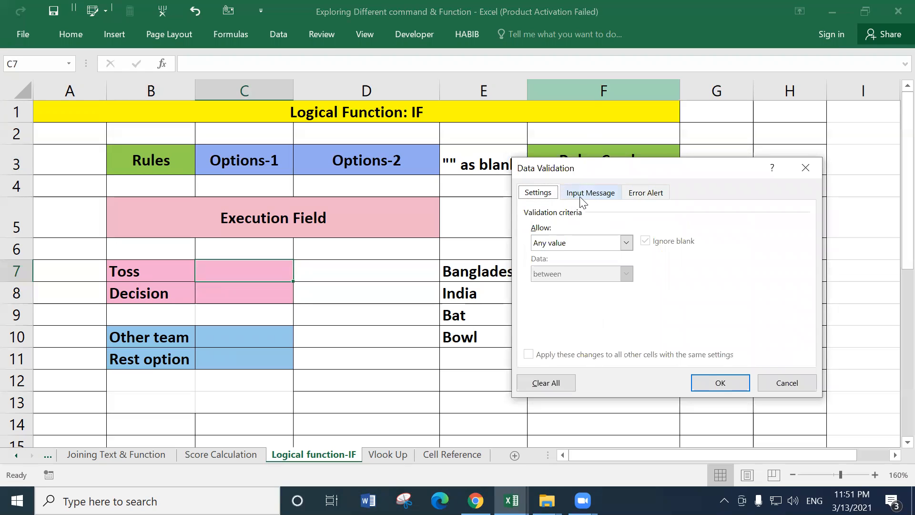
click(626, 243)
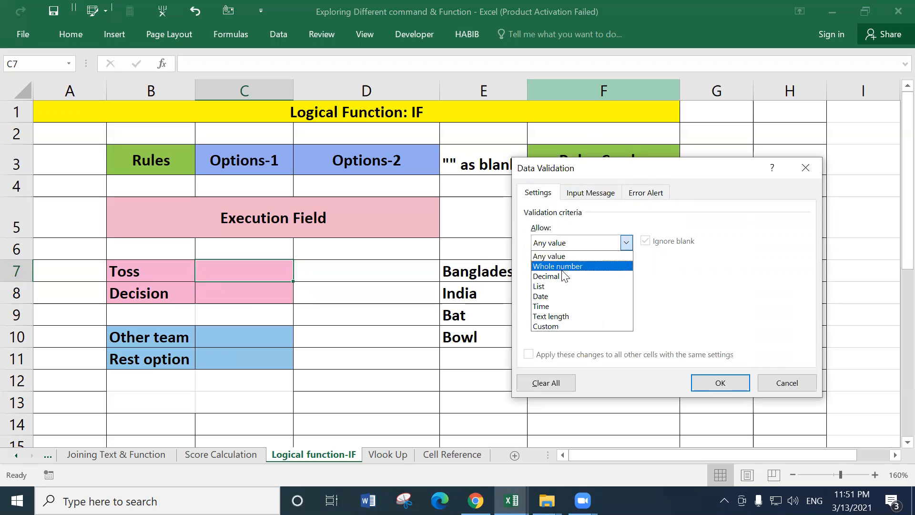
click(540, 286)
click(561, 304)
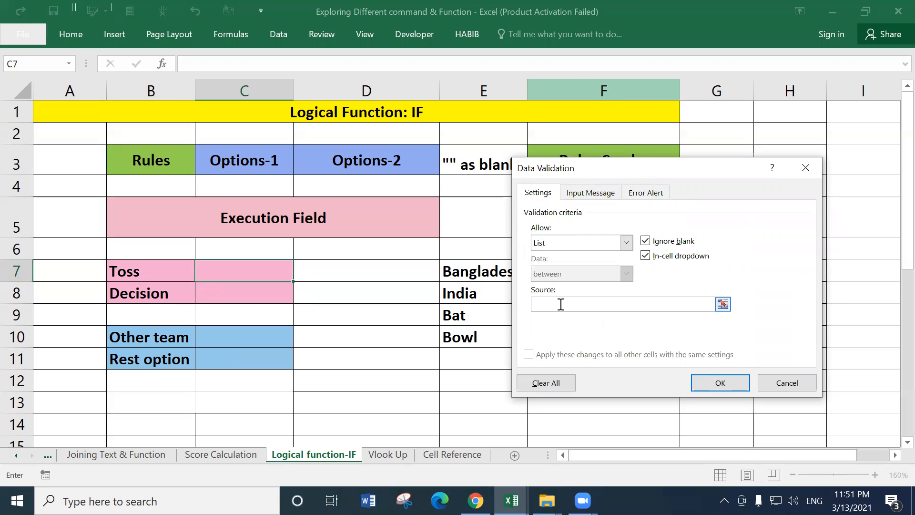
drag(467, 274, 467, 286)
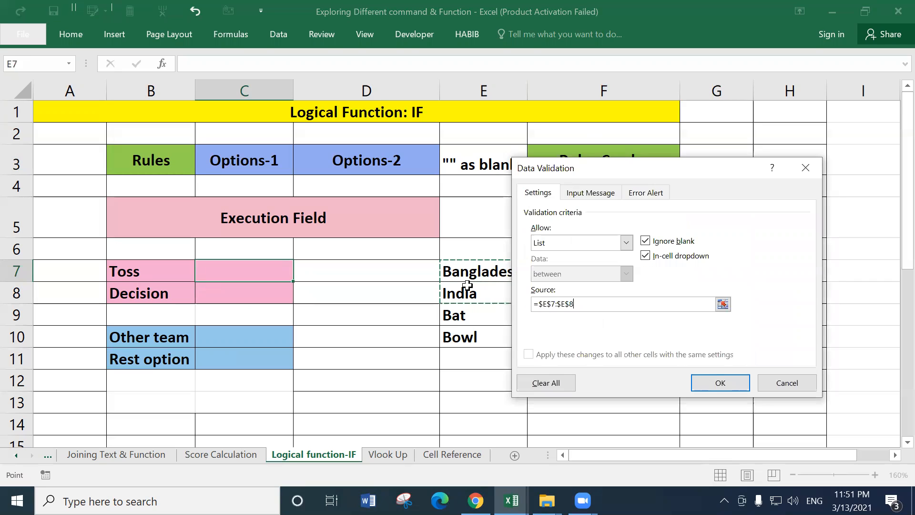
Step: Give the toss cell's validation an input message titled "Msg" that reads "Yes or No"
click(590, 196)
click(556, 307)
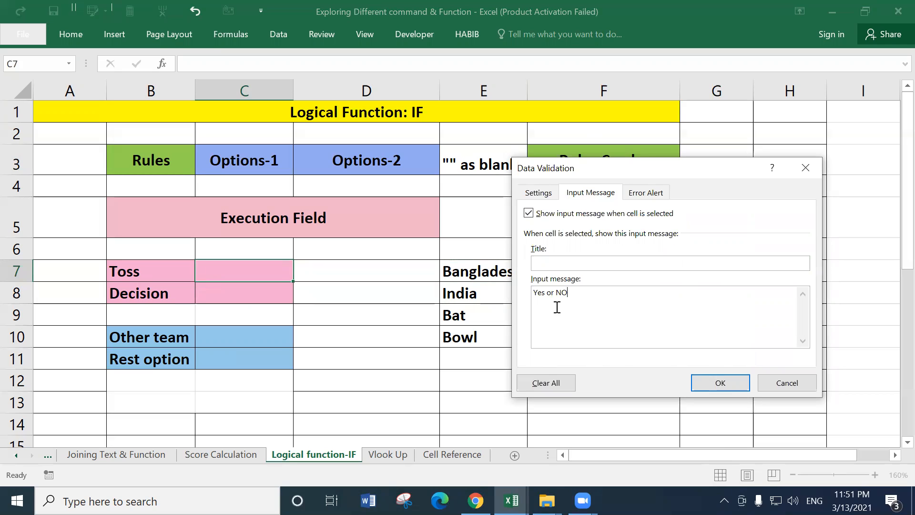
text(Yes or No)
click(596, 261)
Step: Add a Stop error alert titled "Alert" with the message "Very good" and apply the validation to C7
click(644, 196)
click(685, 263)
text(Alert)
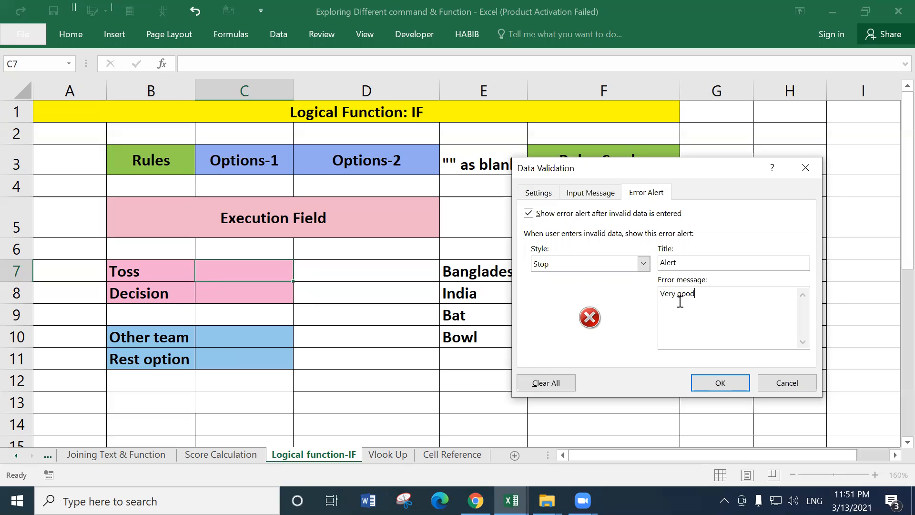
click(730, 382)
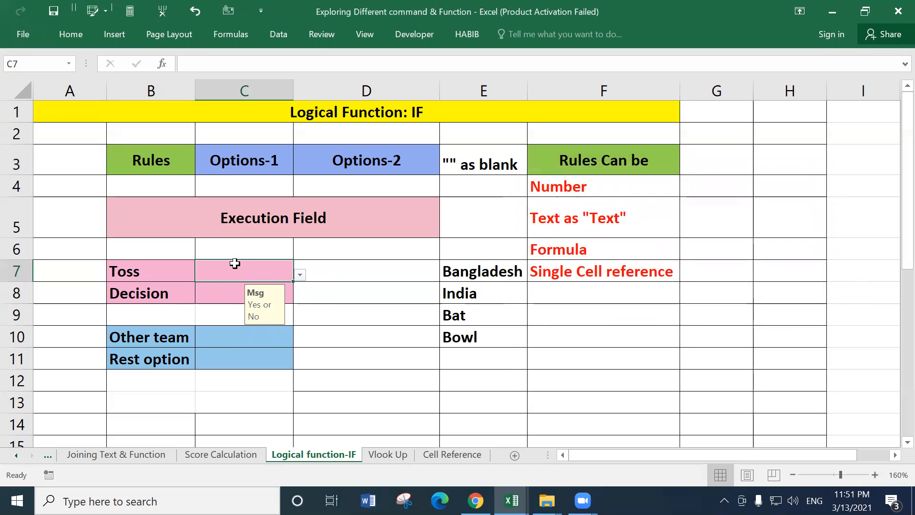
Step: Test the toss cell's validation by entering the invalid value 4, and dismiss the error alert
click(229, 293)
click(233, 272)
text(4)
key(Return)
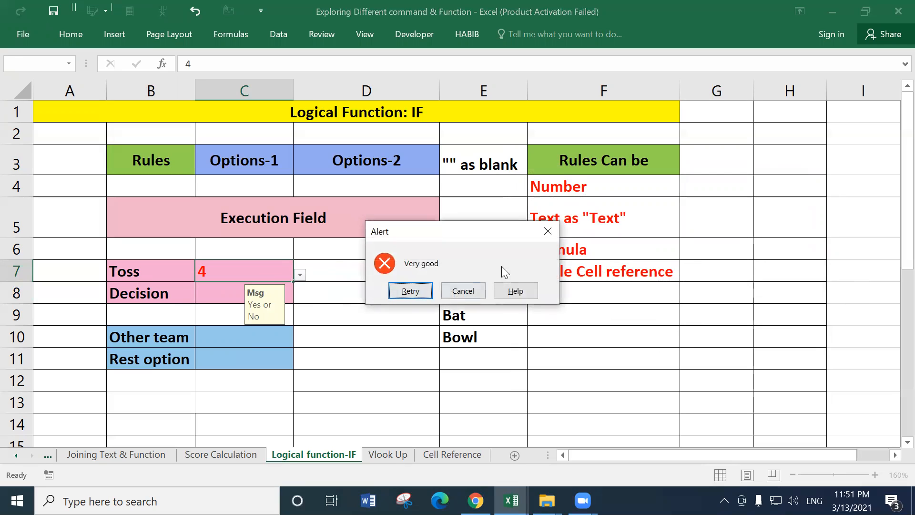
click(547, 231)
click(317, 289)
click(244, 290)
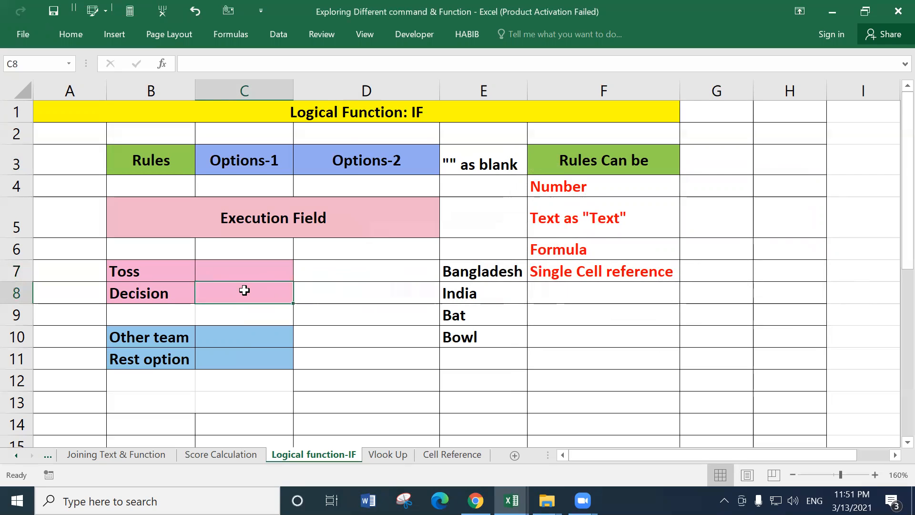
Step: Set up list data validation for the decision cell C8 with "Bat,Bowl" entered as its source
click(280, 31)
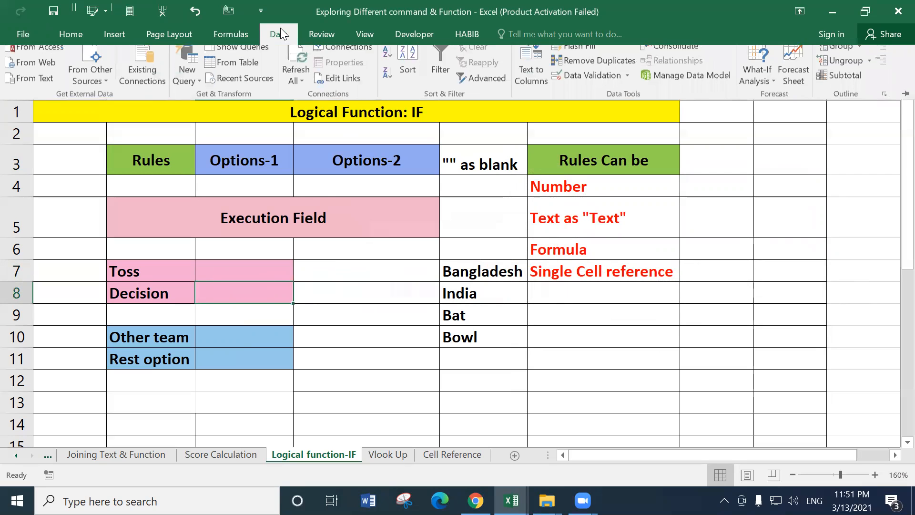
click(568, 83)
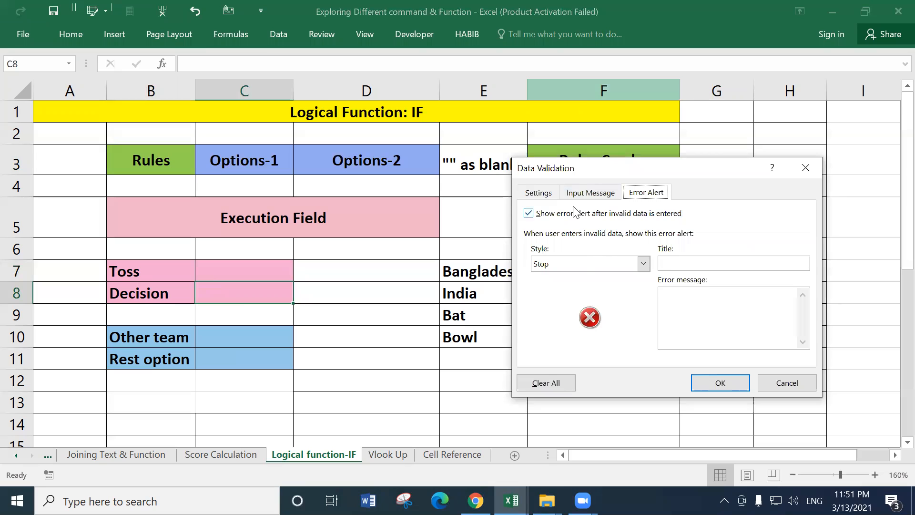
click(530, 194)
click(572, 242)
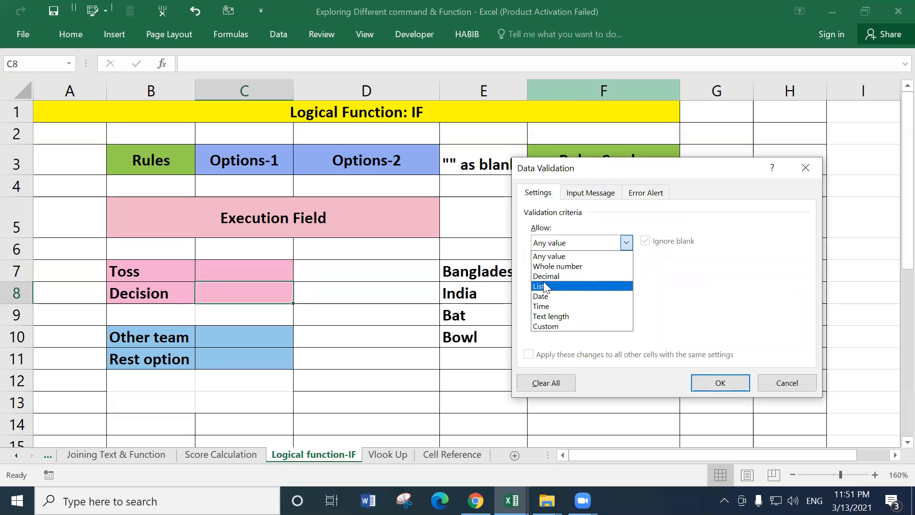
click(548, 284)
click(557, 304)
drag(465, 316, 465, 332)
click(606, 304)
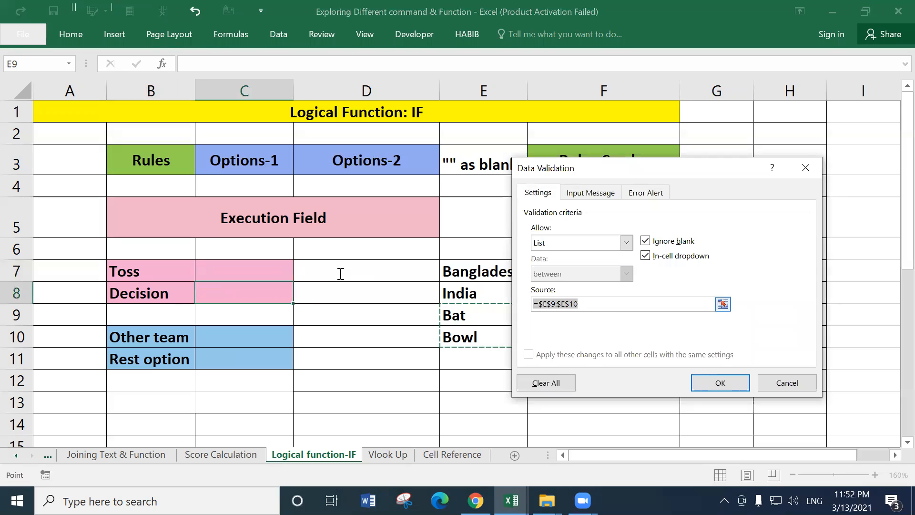
text(Bat,Bowl)
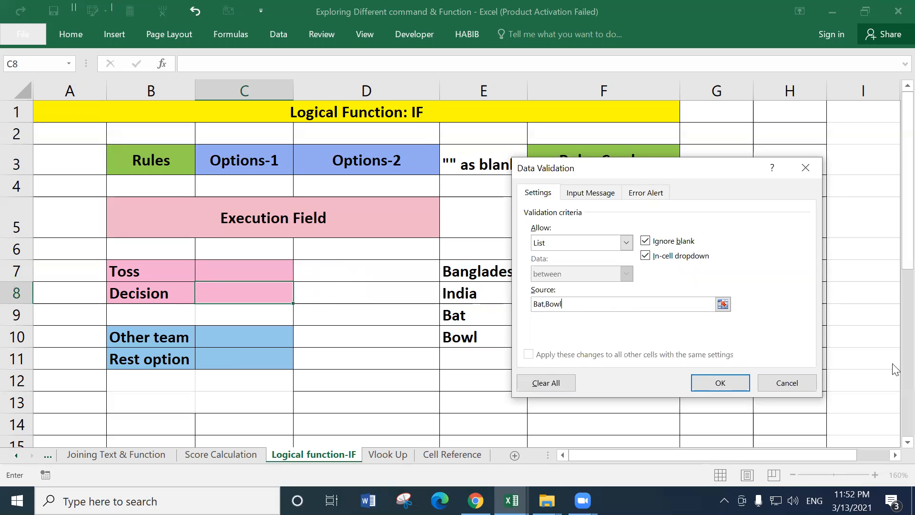
click(720, 383)
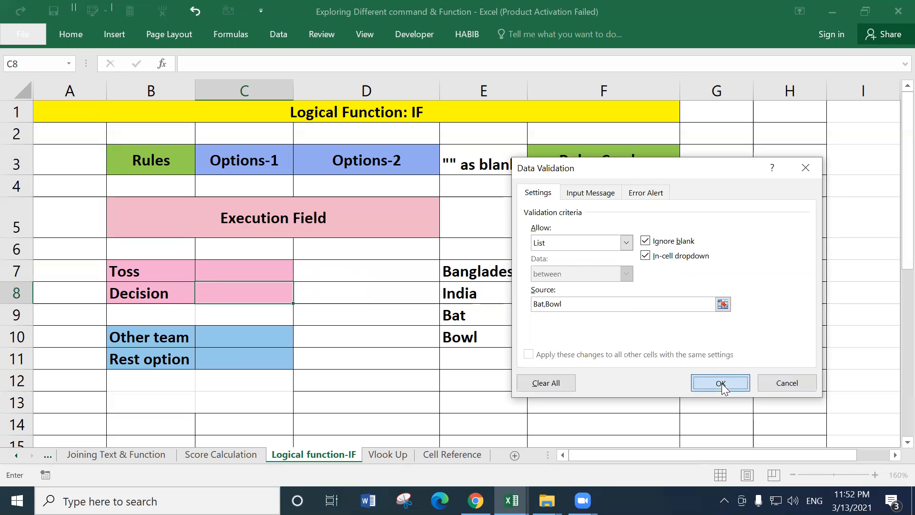
Step: Test the decision cell's dropdown by choosing Bat and then Bowl, and clear C8 again
click(300, 296)
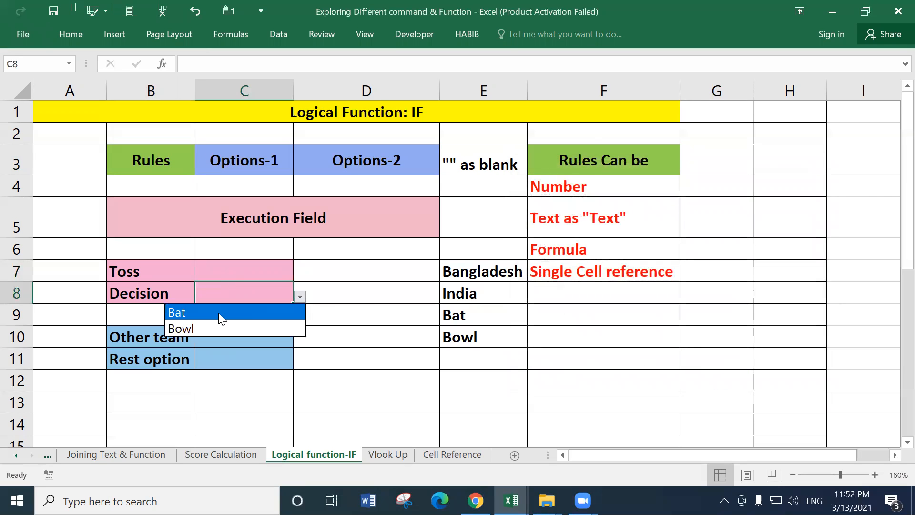
click(218, 312)
click(299, 296)
click(229, 329)
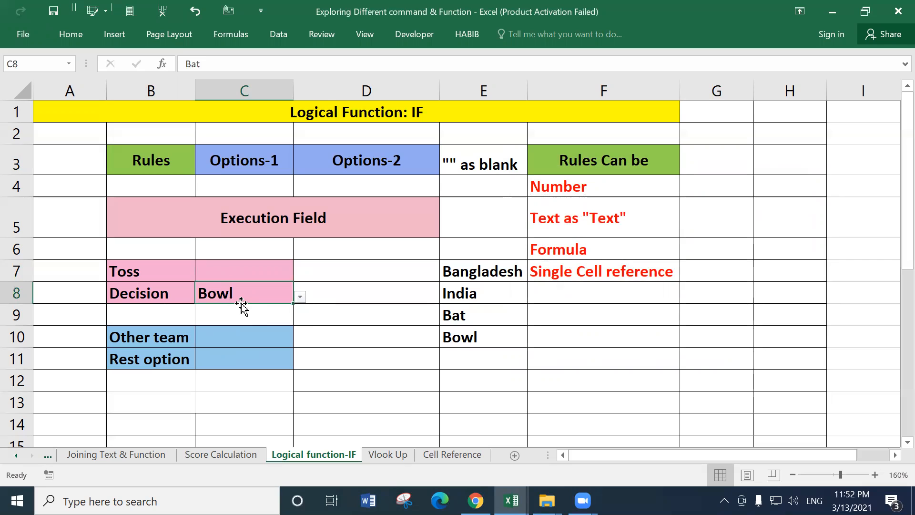
key(Delete)
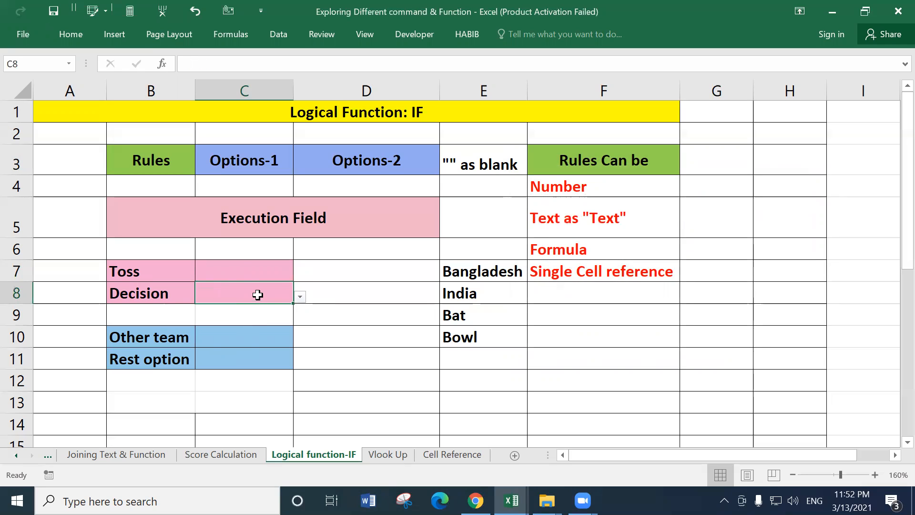
Step: Enter the formula =IF(C7=E7,E8,"") in the Other team cell C10
click(239, 268)
mouse_move(237, 281)
mouse_down()
mouse_move(235, 290)
mouse_move(237, 276)
mouse_up()
click(236, 344)
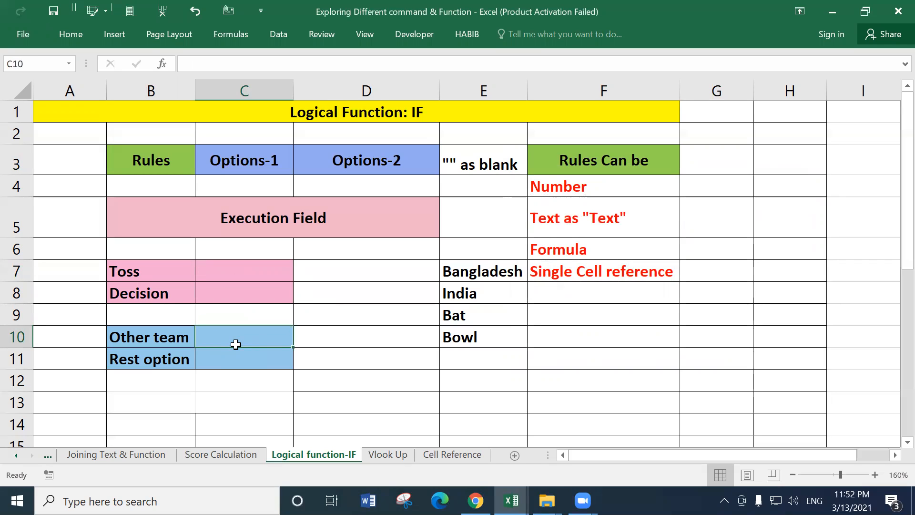
text(=if)
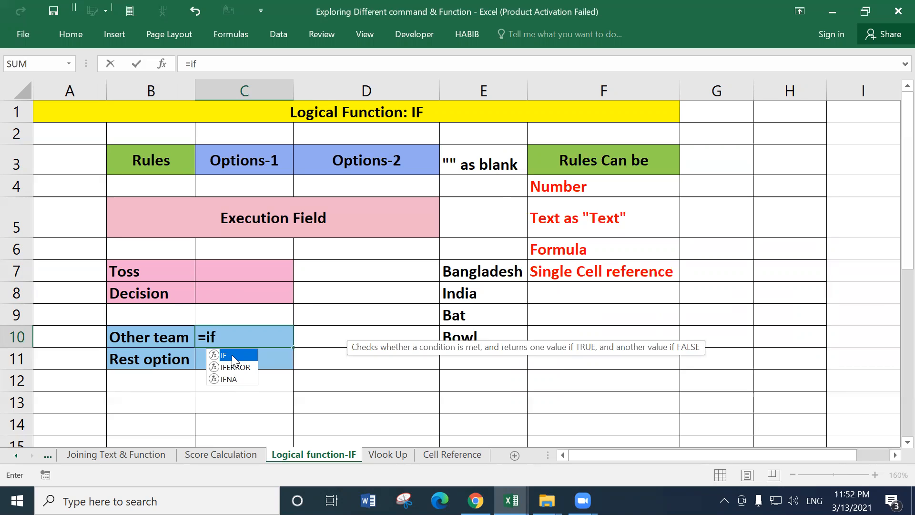
double_click(231, 354)
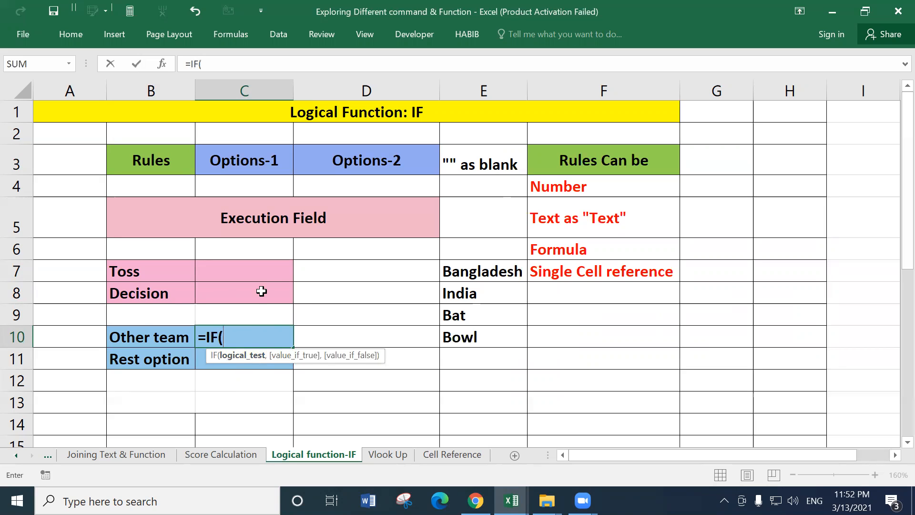
click(212, 267)
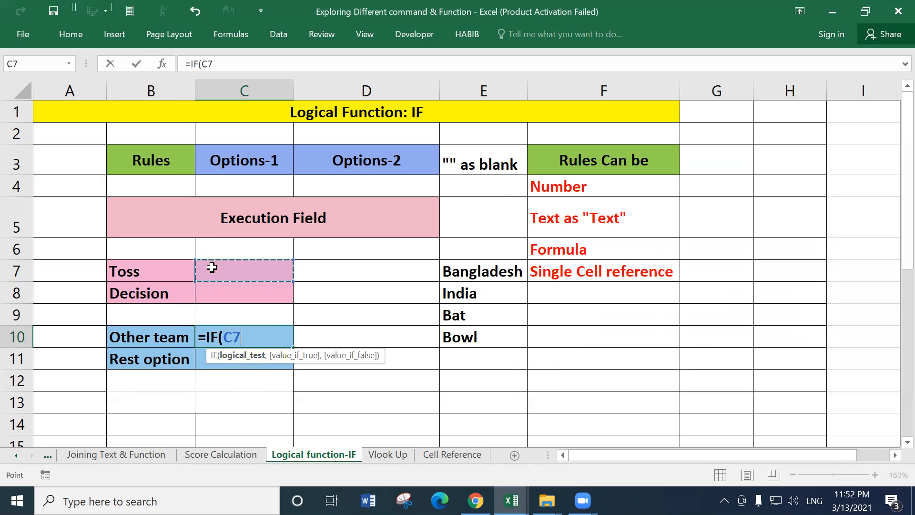
text(=)
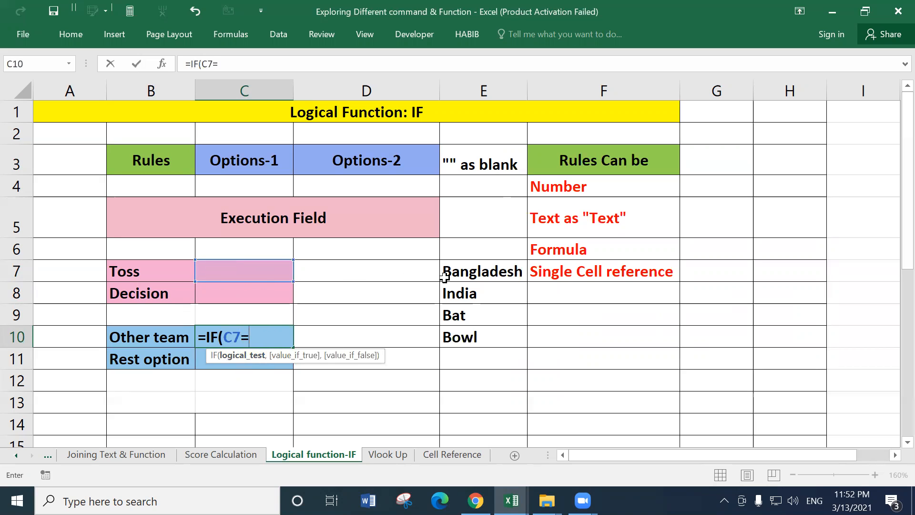
click(463, 275)
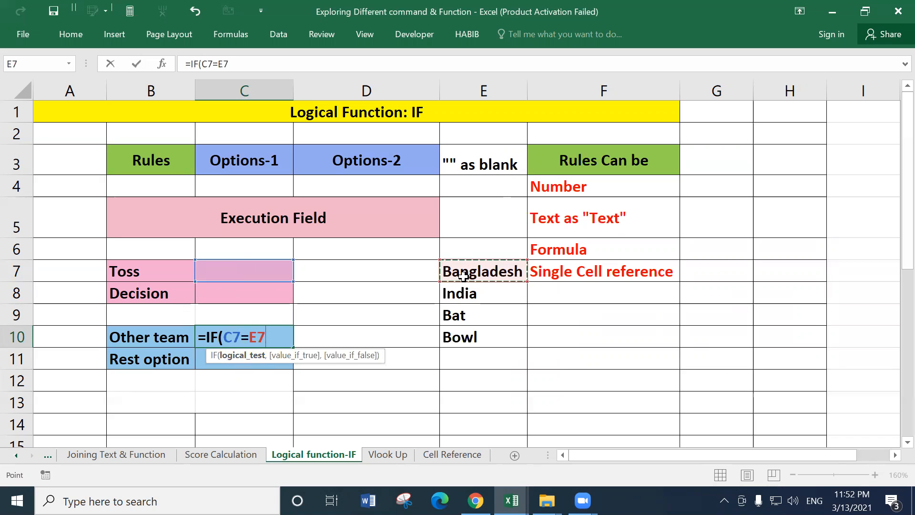
text(,)
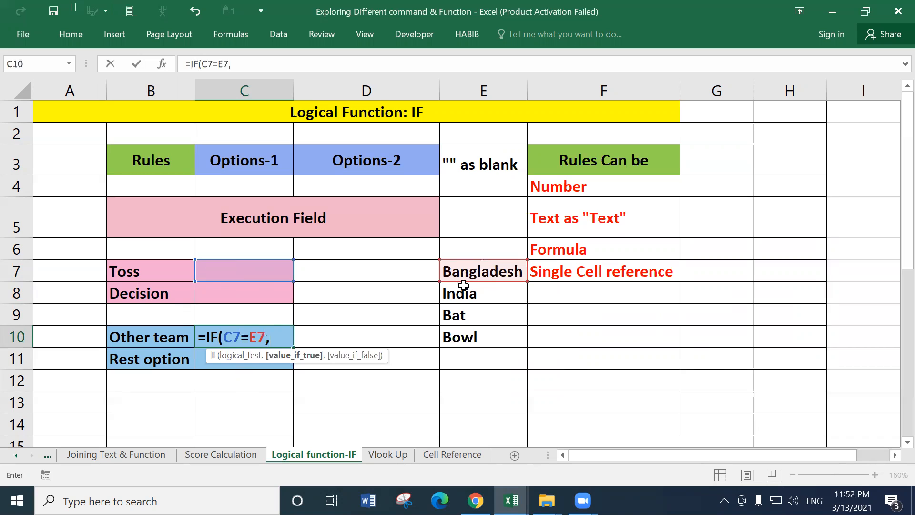
click(465, 295)
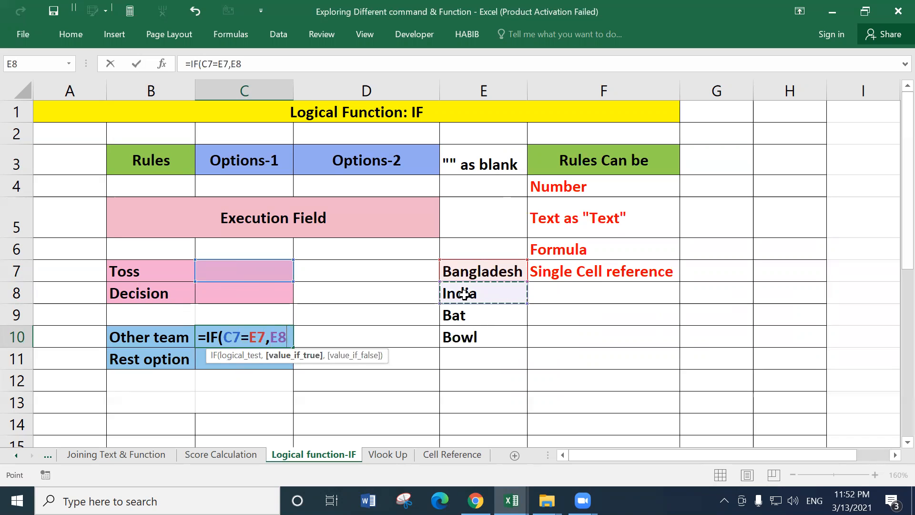
text(,)
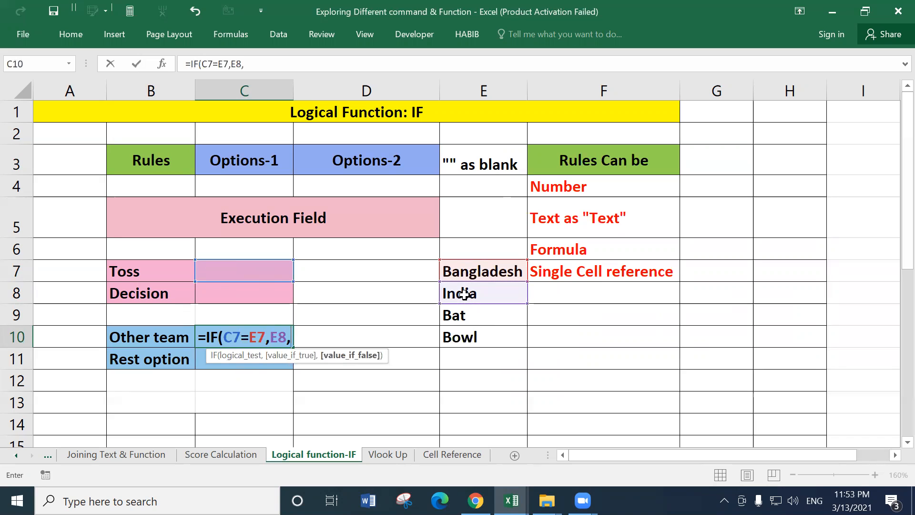
text(""))
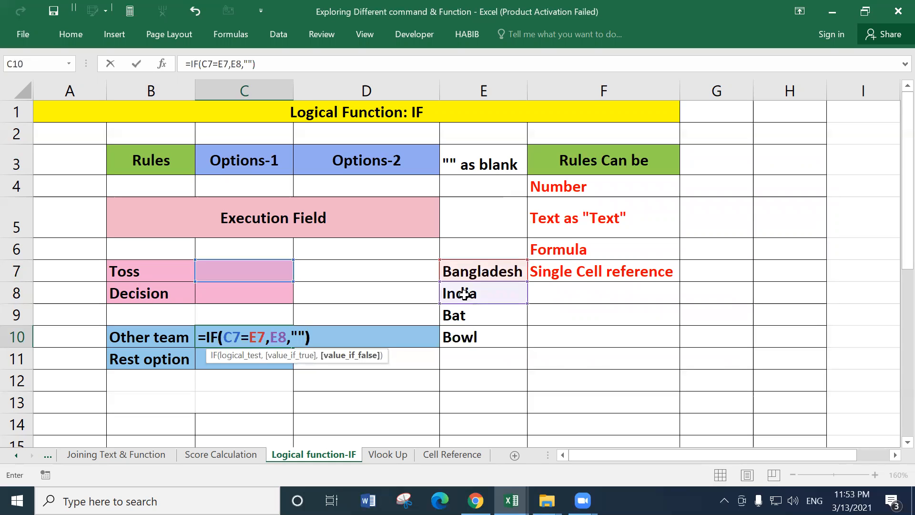
key(Return)
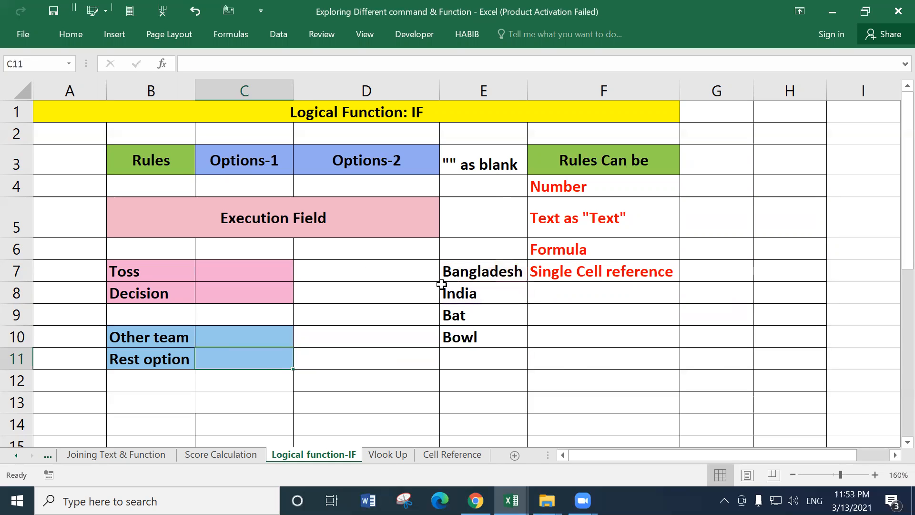
Step: Test the Other team formula by switching the toss cell C7 between Bangladesh and India, ending on India
click(285, 268)
click(300, 274)
click(282, 292)
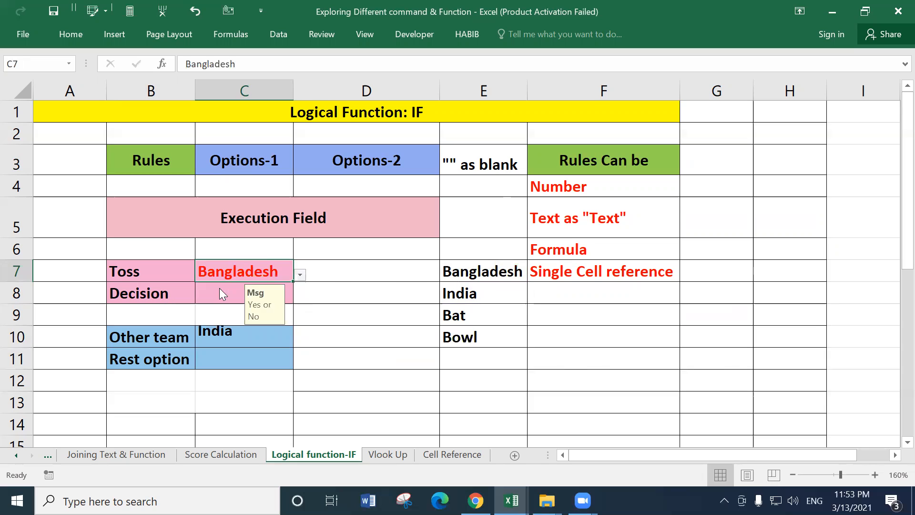
click(300, 274)
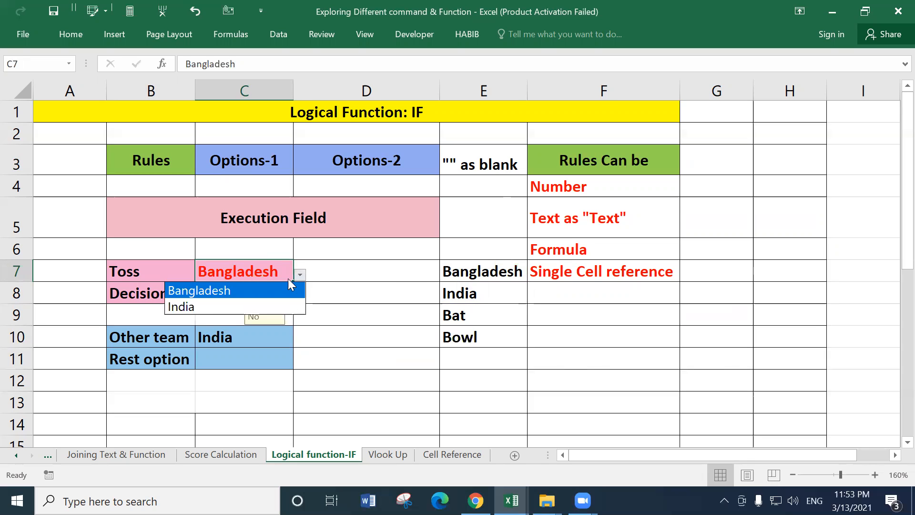
click(207, 308)
click(213, 336)
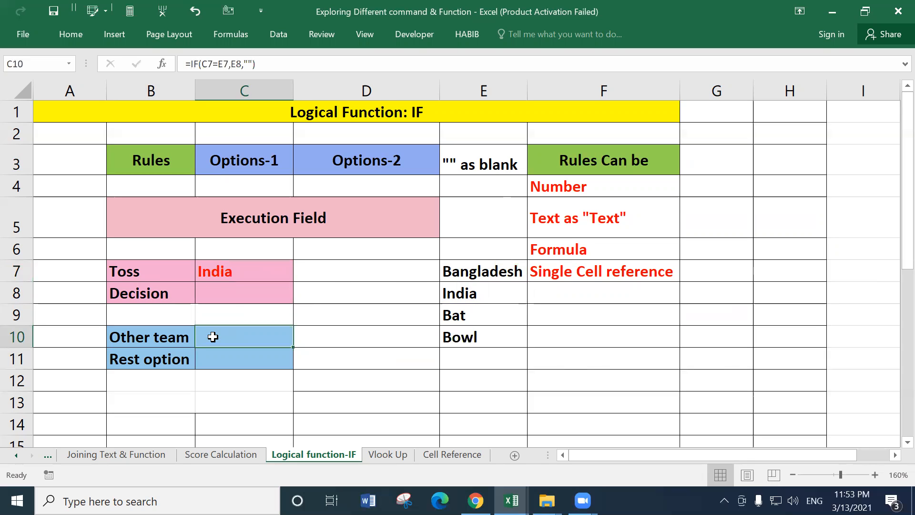
click(249, 265)
click(300, 274)
click(216, 291)
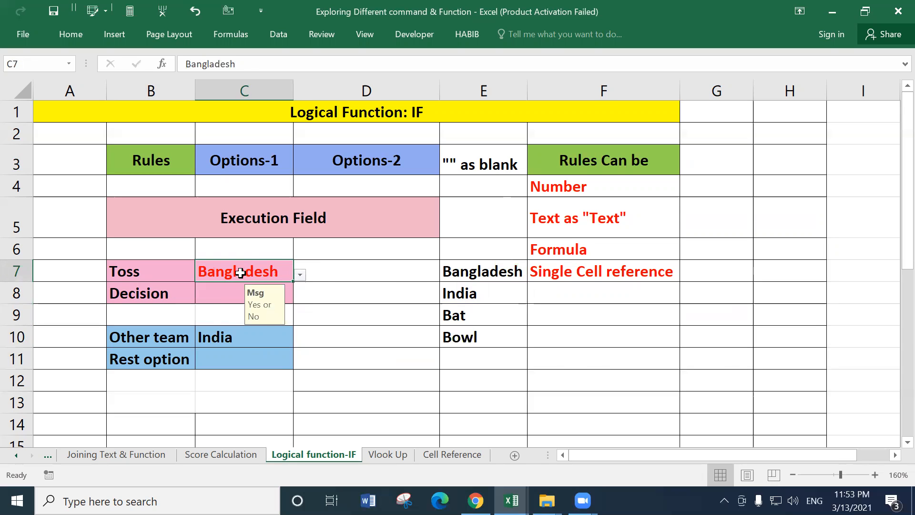
click(299, 274)
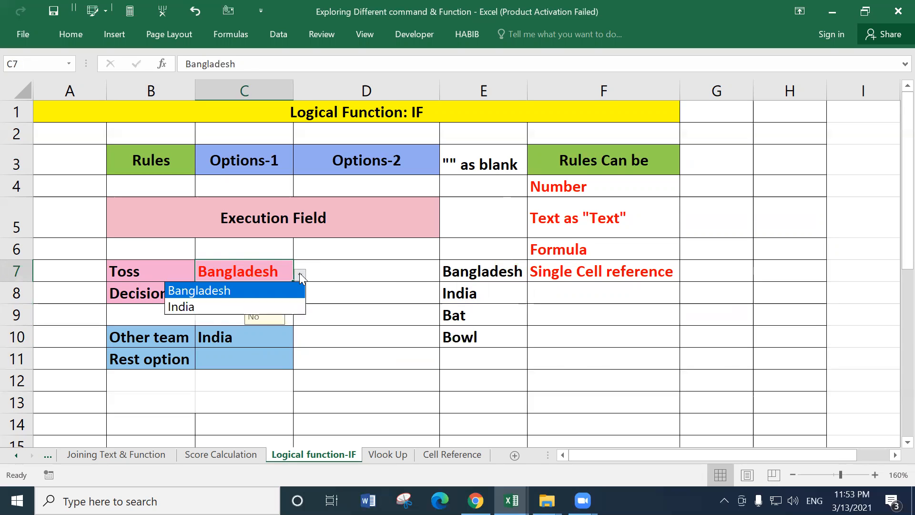
click(196, 305)
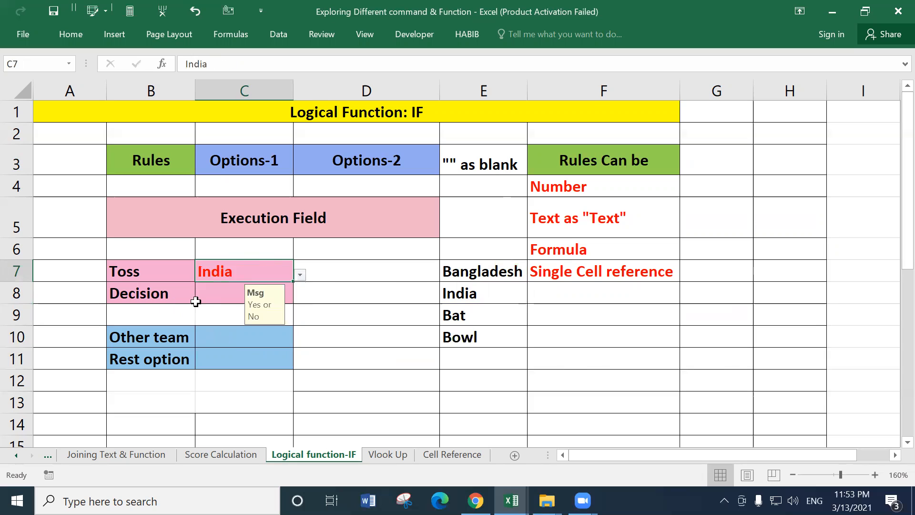
Step: Replace the blank "" value-if-false argument in C10's formula with the start of a nested IF function
click(219, 334)
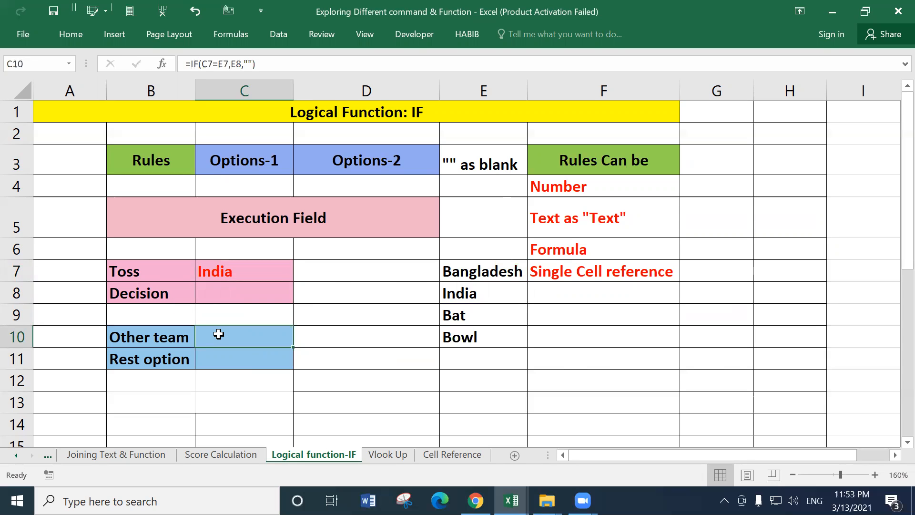
double_click(243, 64)
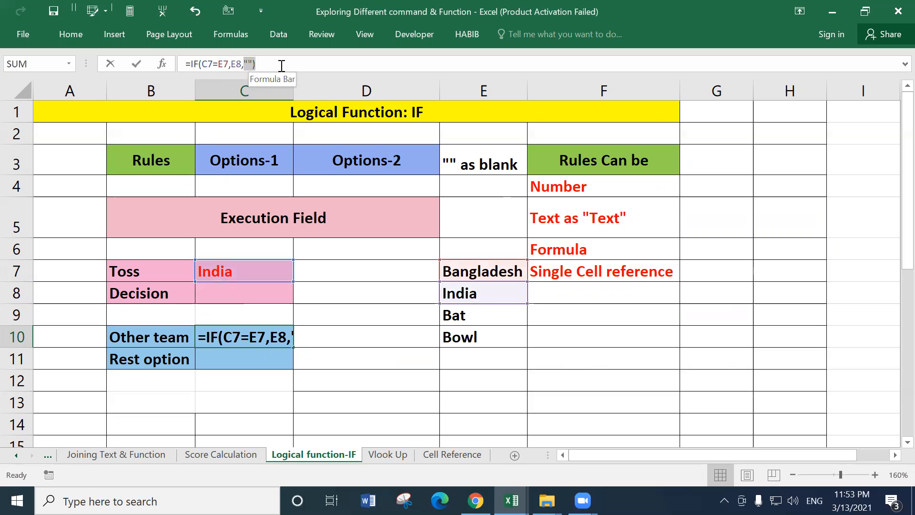
key(BackSpace)
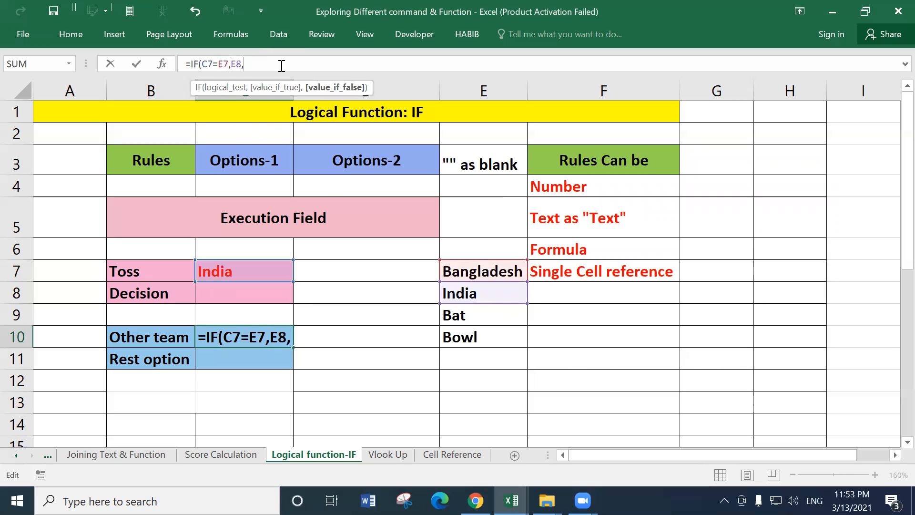
text(if)
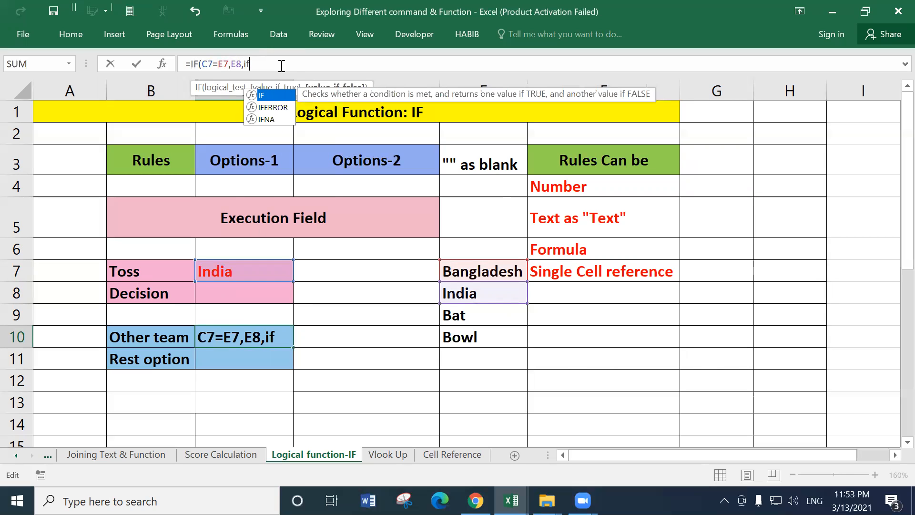
double_click(275, 93)
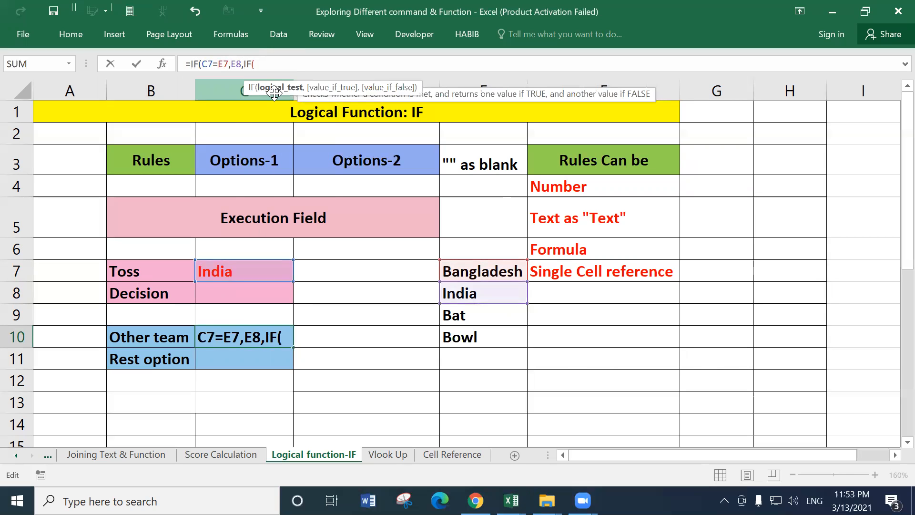
click(214, 271)
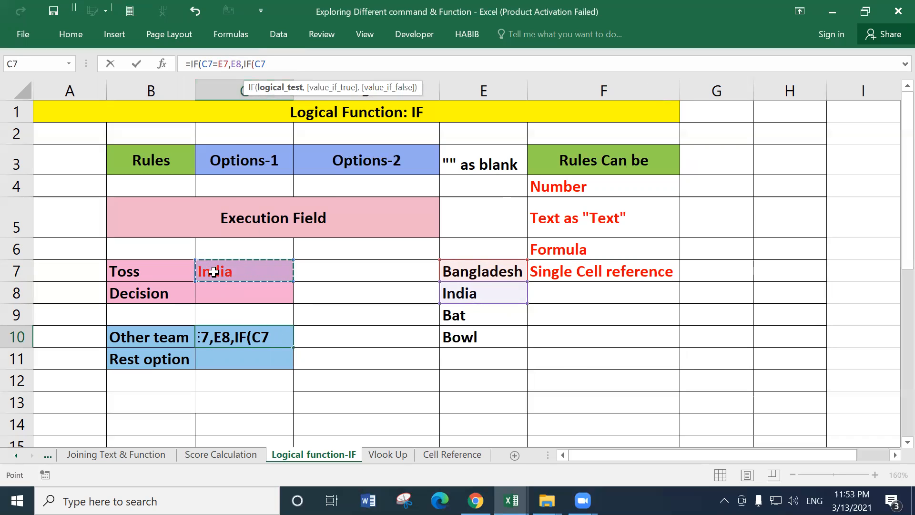
text(,)
click(480, 293)
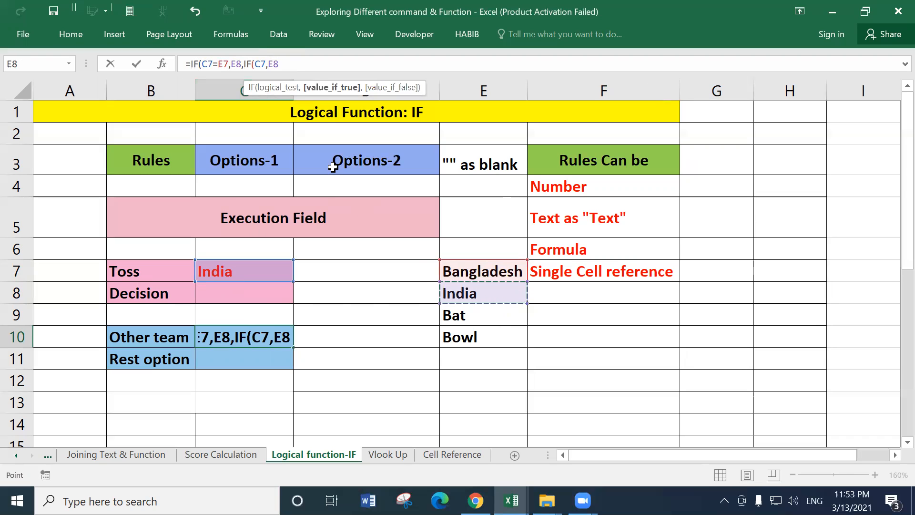
key(BackSpace)
key(BackSpace)
key(BackSpace)
key(BackSpace)
key(BackSpace)
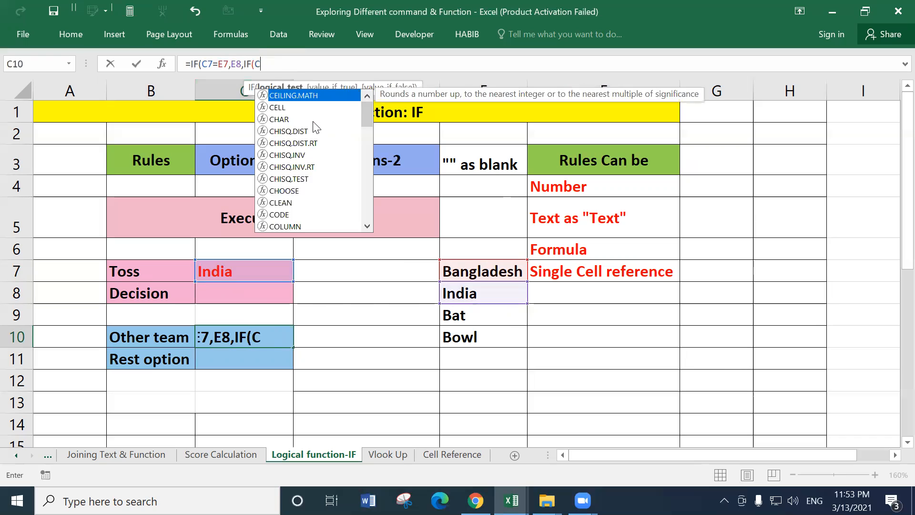
Step: Complete C10's nested IF with the test C7=E8, E7 if true and "" if false, closing both parentheses
click(239, 272)
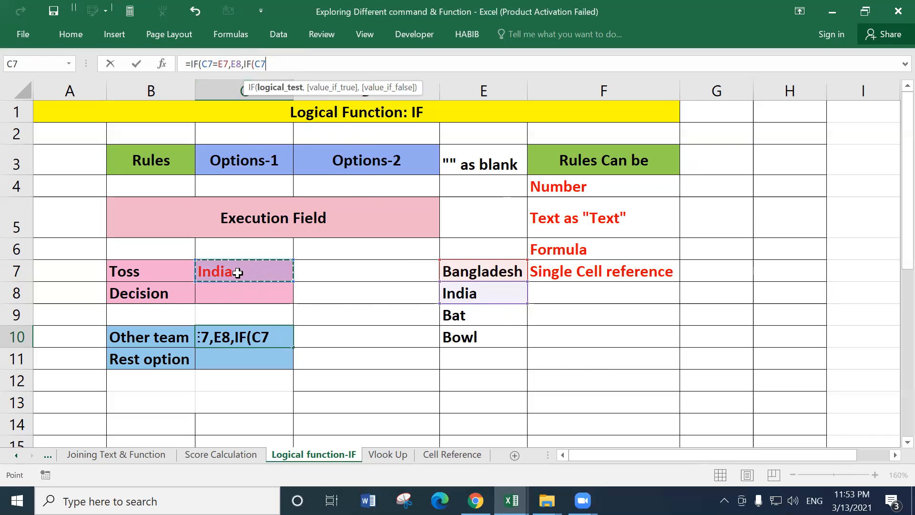
text(=)
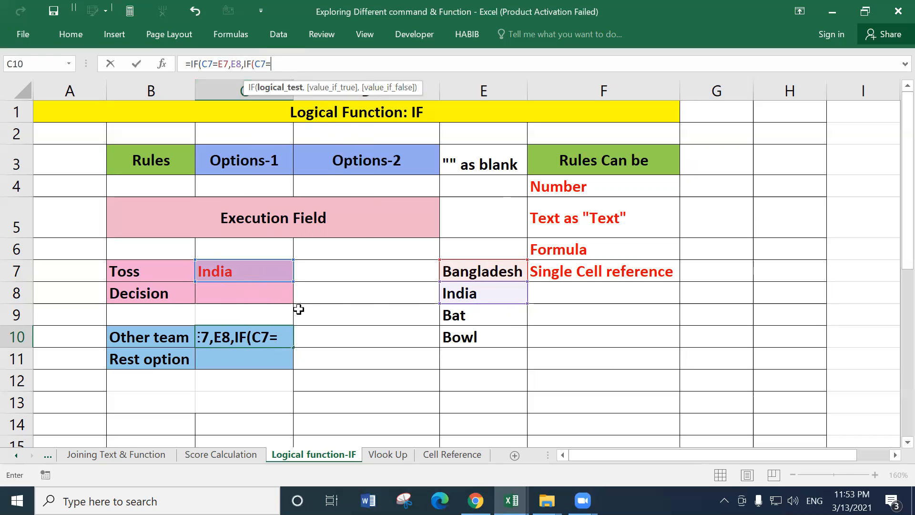
click(463, 294)
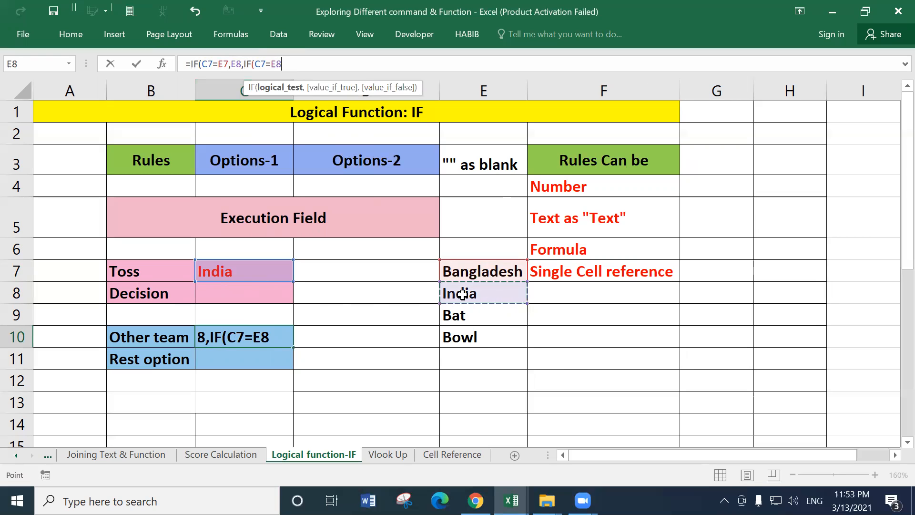
text(,)
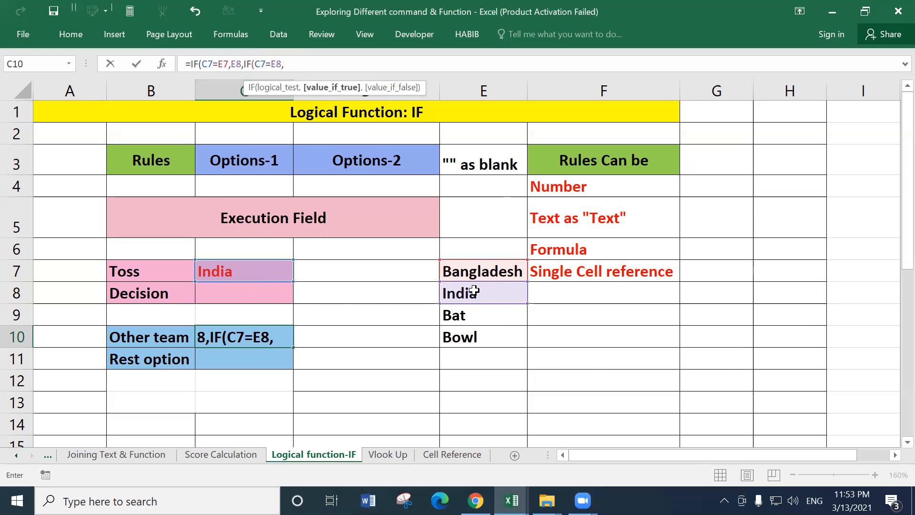
click(470, 273)
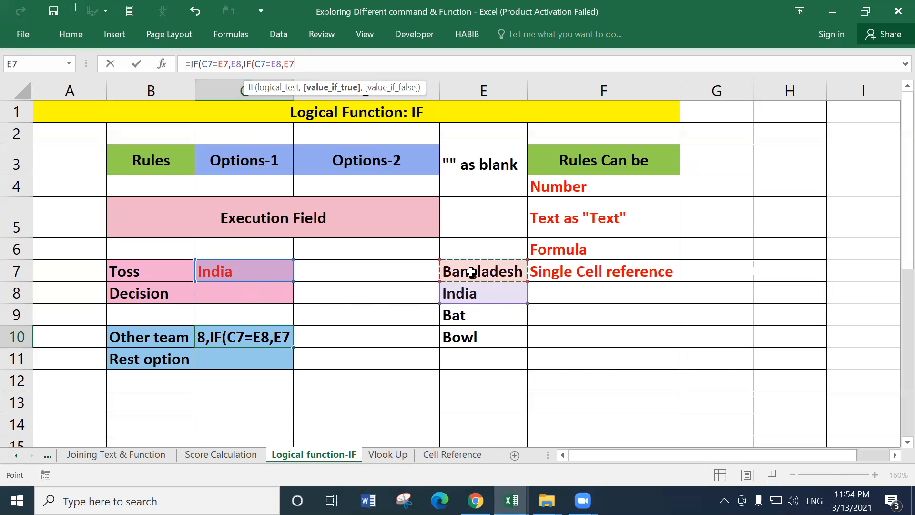
text(,)
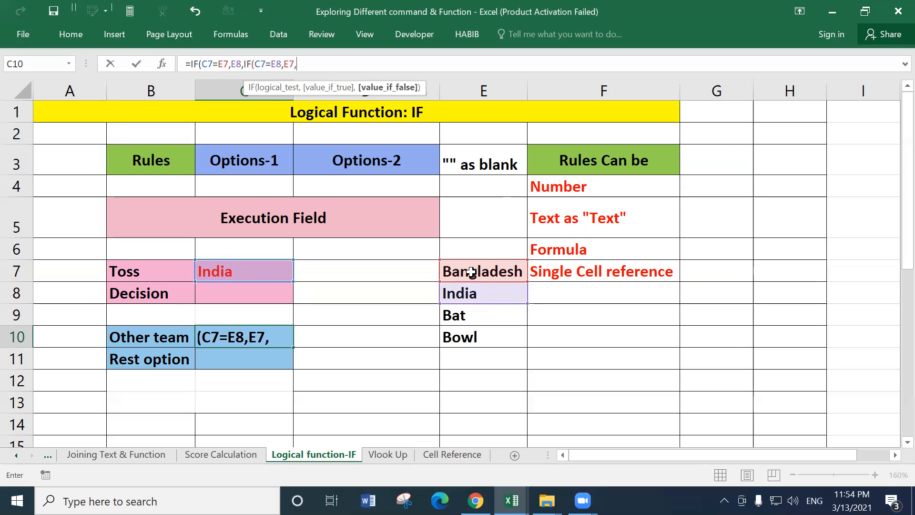
text("")
text()))
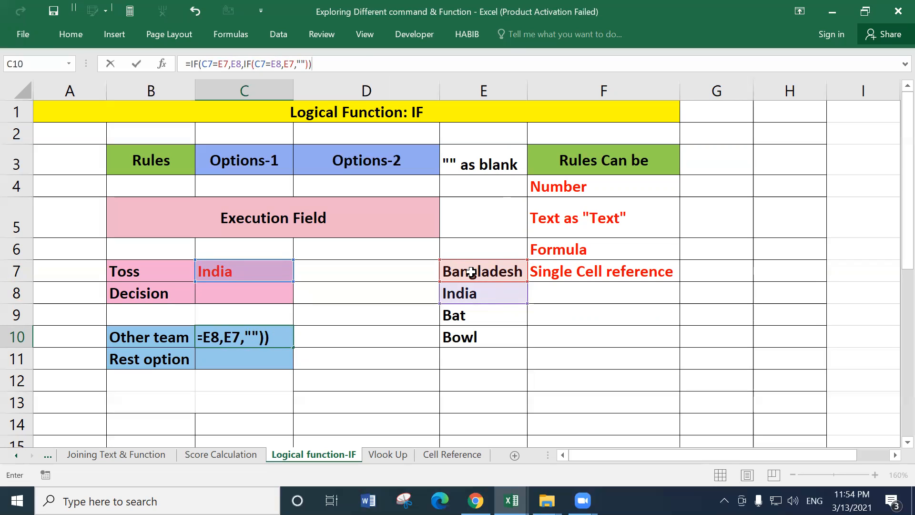
key(Return)
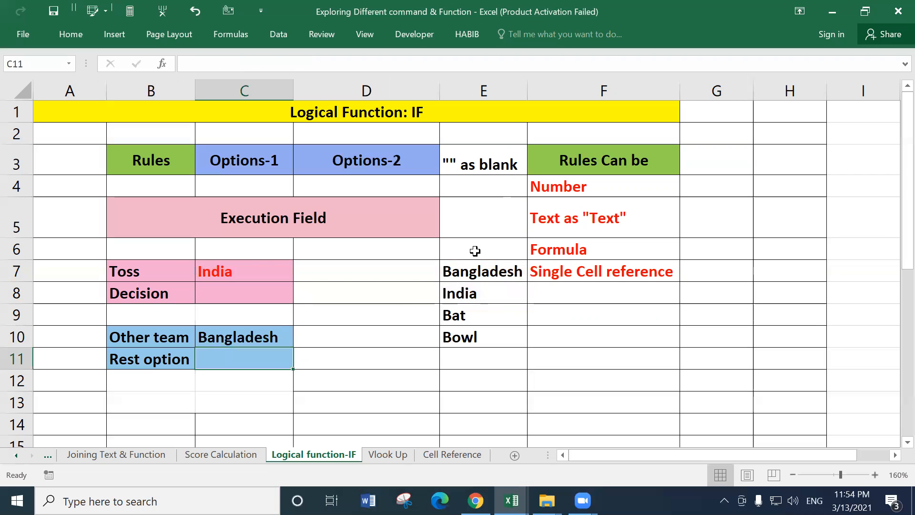
Step: Test the Other team formula by choosing Bangladesh in the toss cell C7, and clear C7 again
click(266, 267)
click(300, 276)
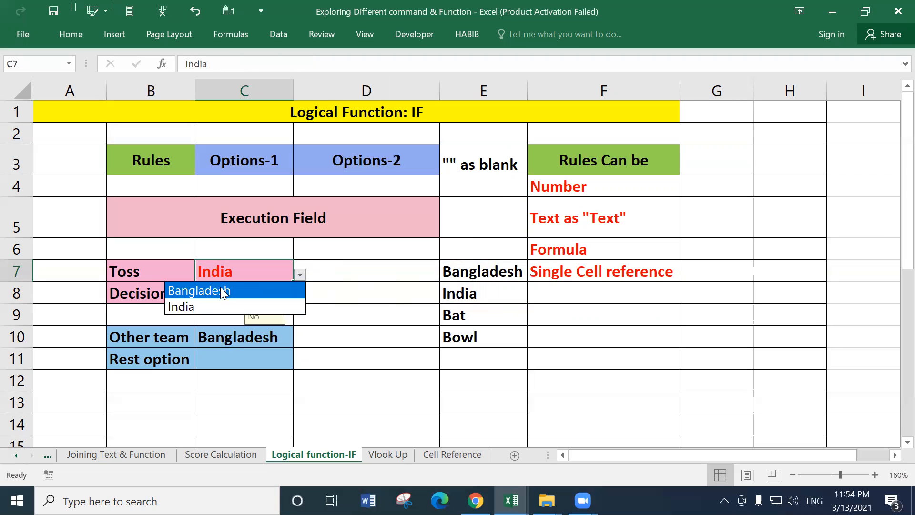
click(224, 290)
click(300, 275)
click(219, 290)
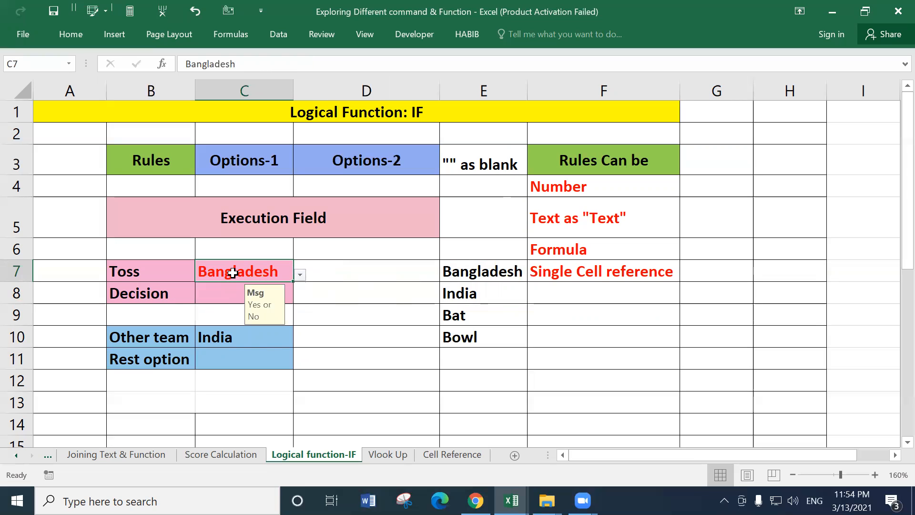
key(Delete)
Step: Review the nested IF formula in C10 alongside the team cells E7 and E8 and its blank "" argument
click(223, 334)
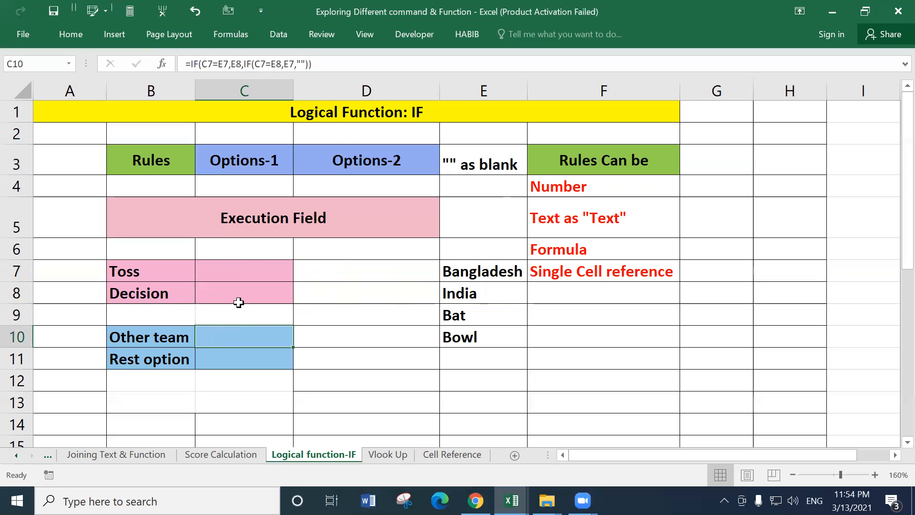
click(206, 64)
drag(208, 63, 255, 64)
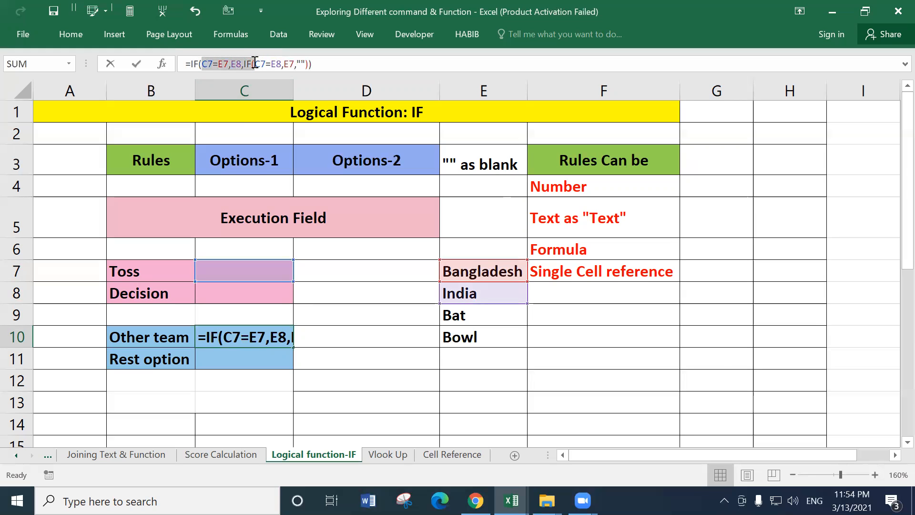
key(Return)
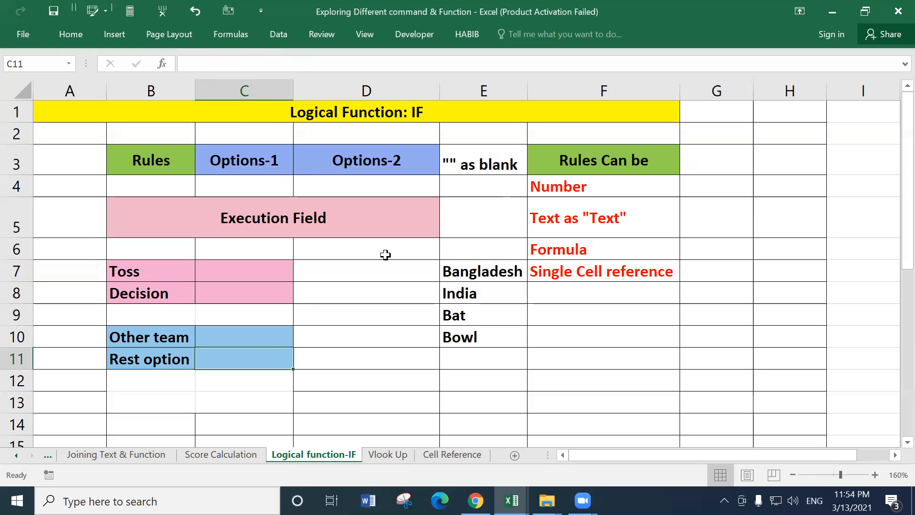
click(455, 270)
click(463, 294)
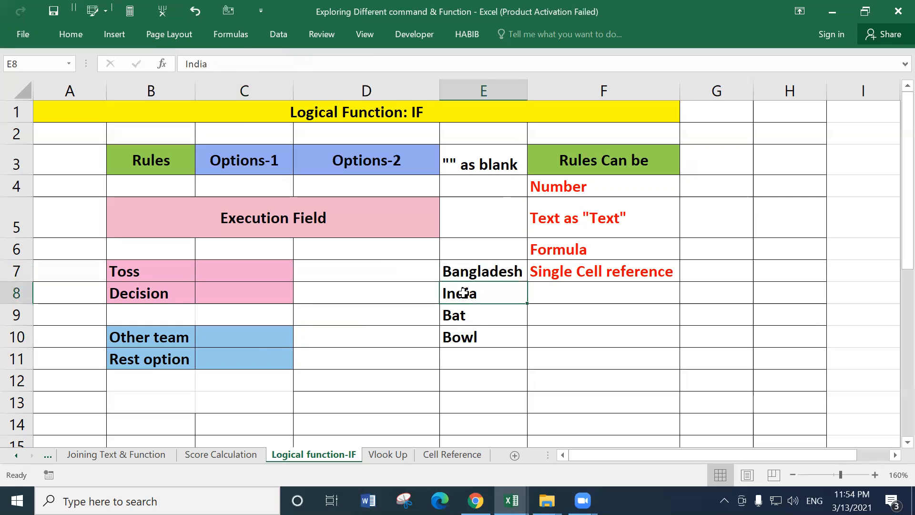
click(466, 271)
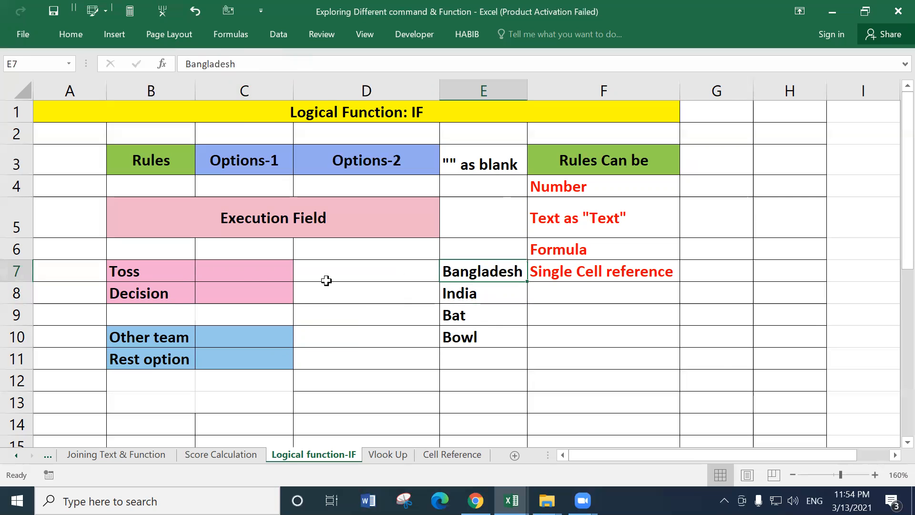
click(246, 271)
click(236, 340)
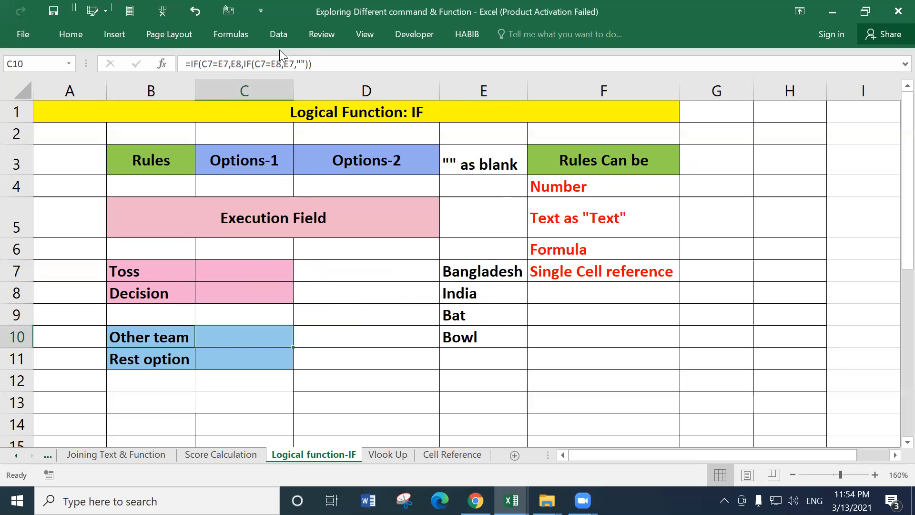
click(304, 63)
drag(304, 63, 306, 61)
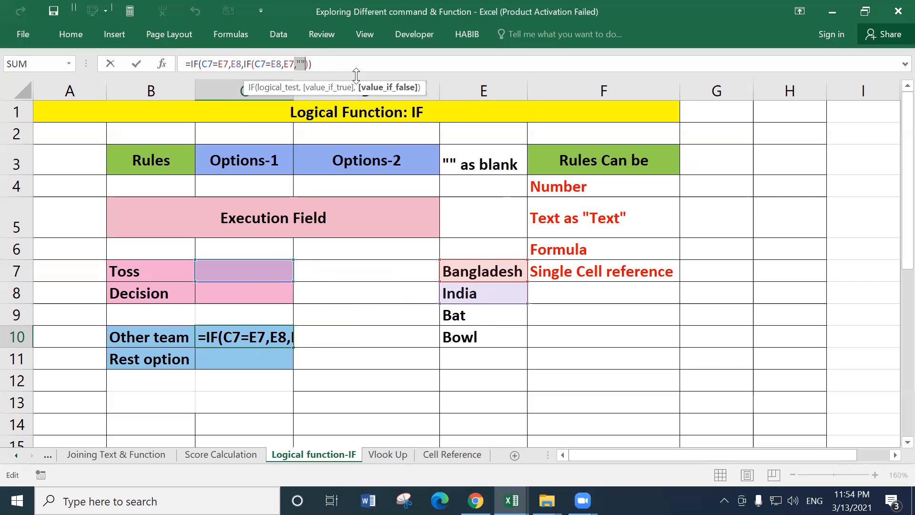
key(Return)
Step: Begin the Rest option formula in C11 with =IF(C8=E9,E10, and start a nested IF as its value-if-false argument
click(255, 292)
click(237, 359)
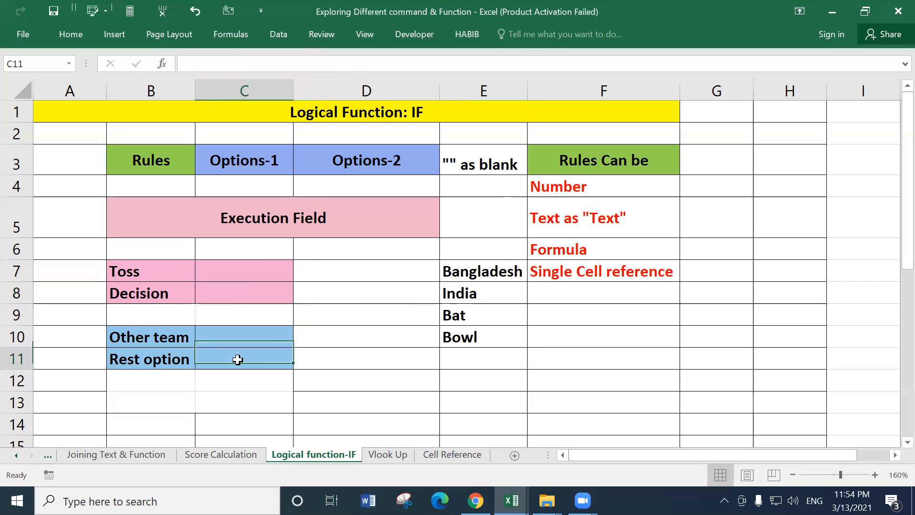
text(=i)
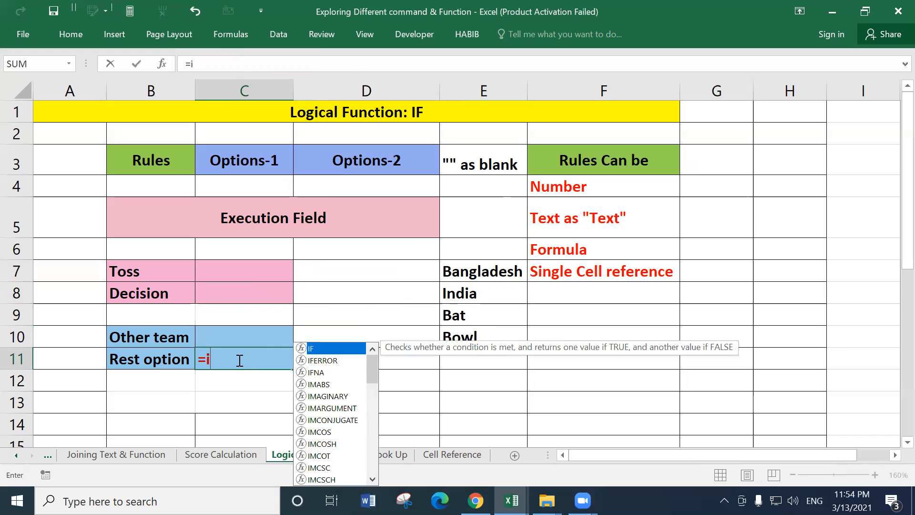
text(f)
double_click(225, 375)
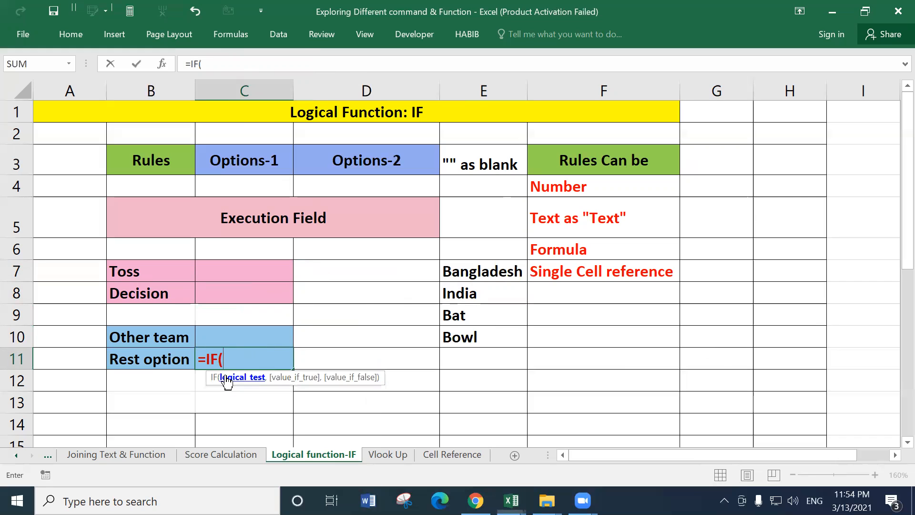
click(222, 294)
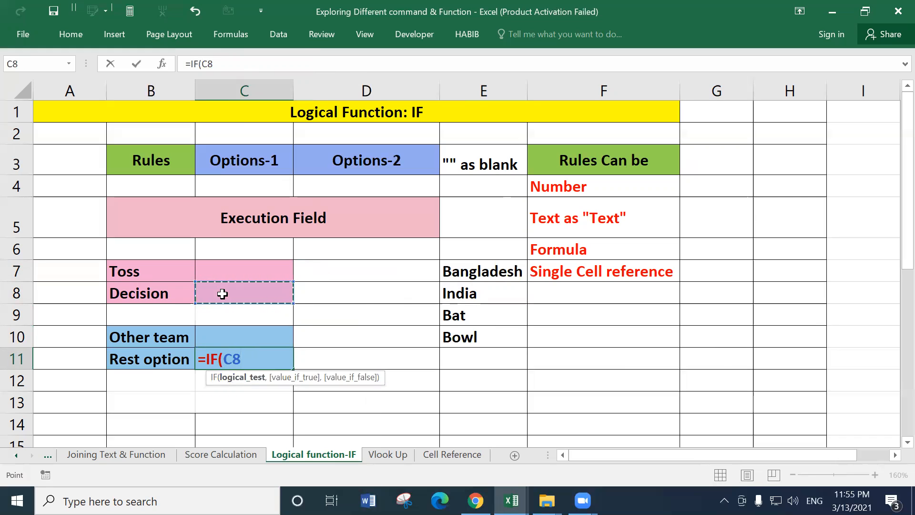
text(=)
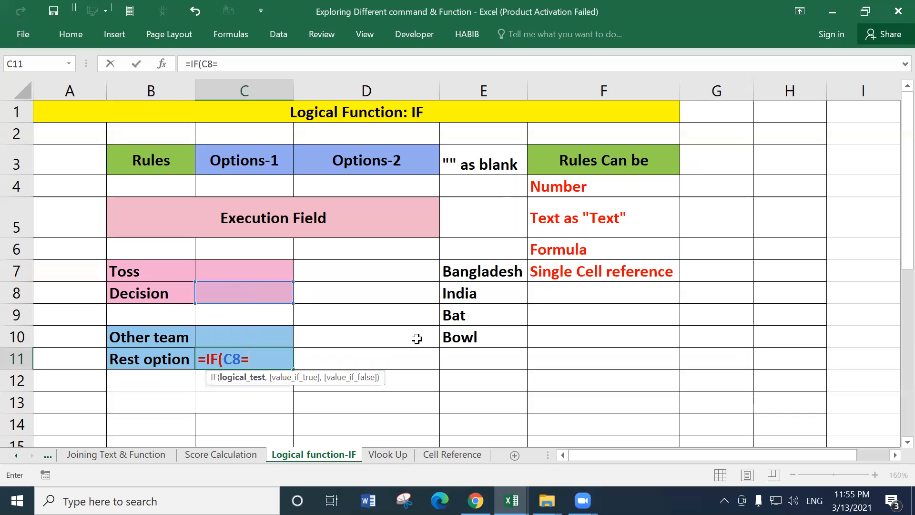
click(454, 315)
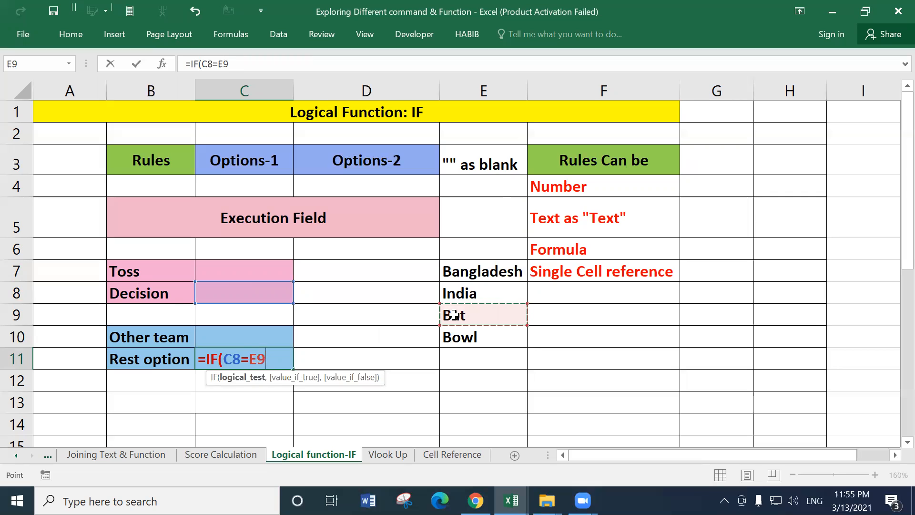
text(,)
click(461, 336)
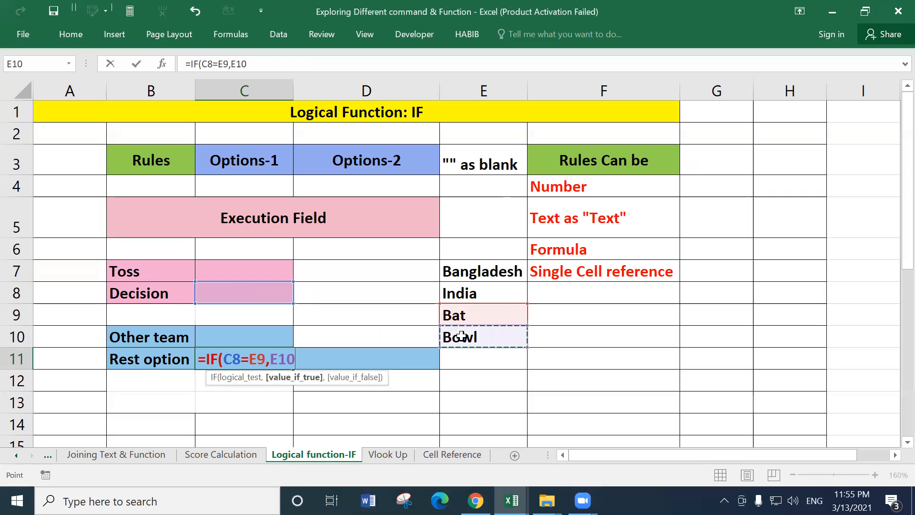
text(,if)
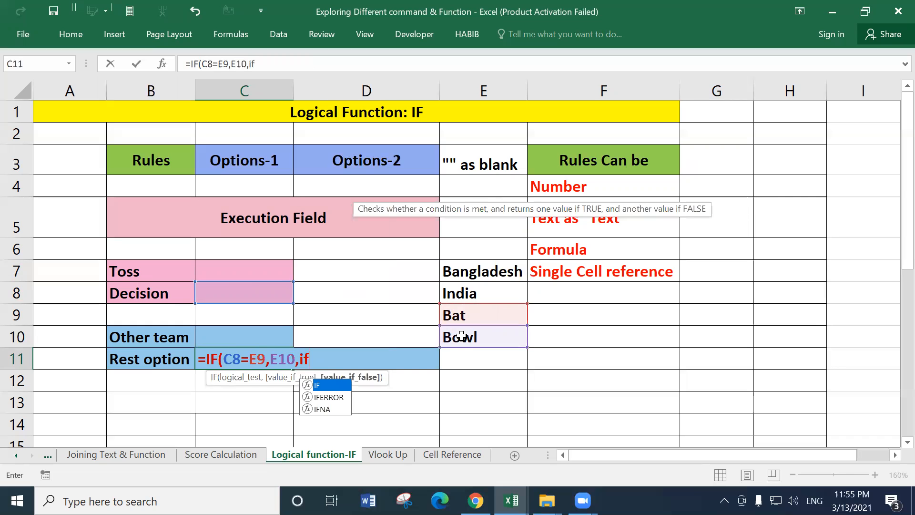
double_click(322, 384)
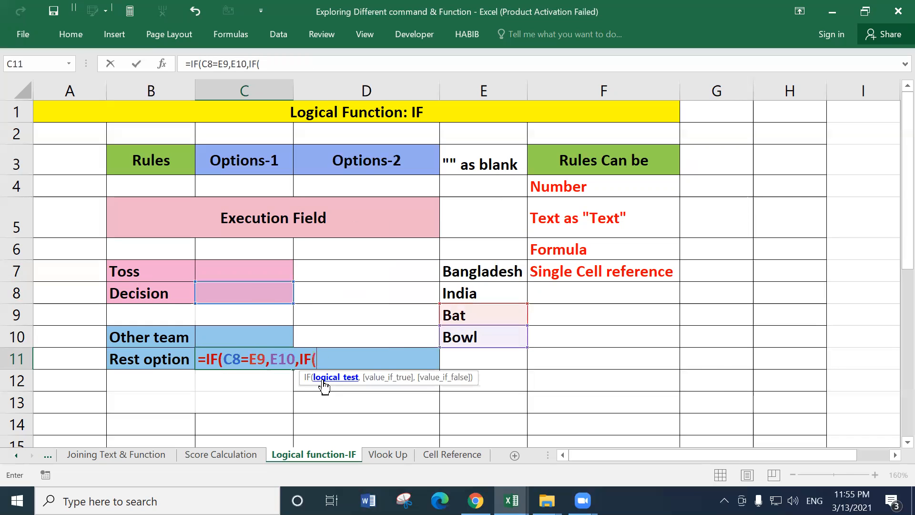
click(256, 292)
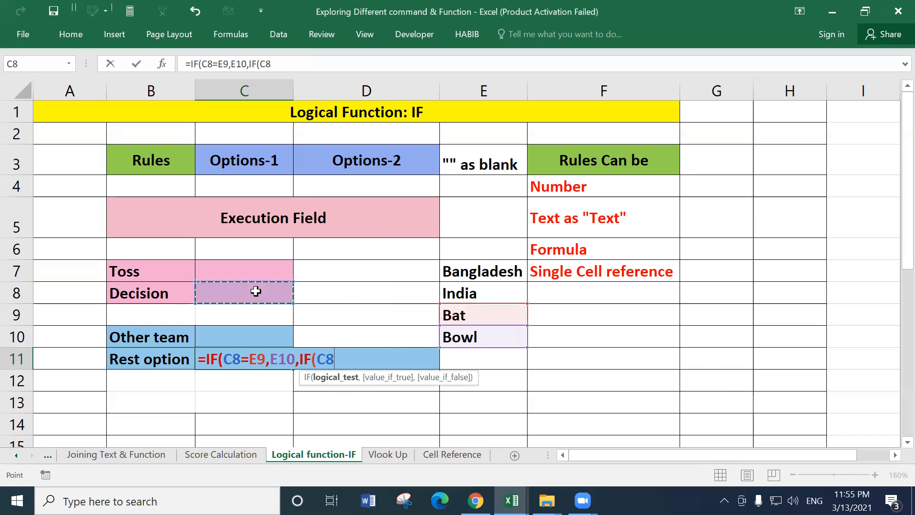
click(476, 338)
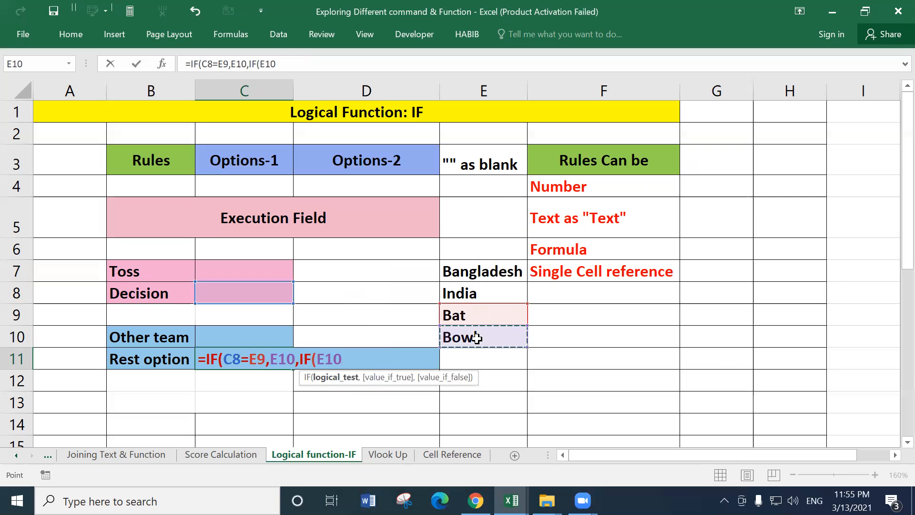
key(BackSpace)
key(BackSpace)
key(BackSpace)
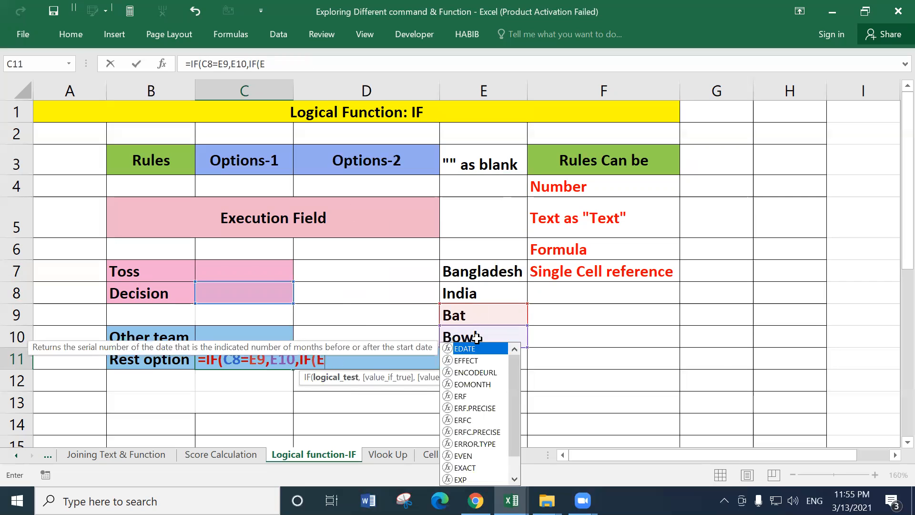
Step: Complete C11's nested IF with the test C8=E10, E9 if true and "" if false, closing both parentheses
click(235, 292)
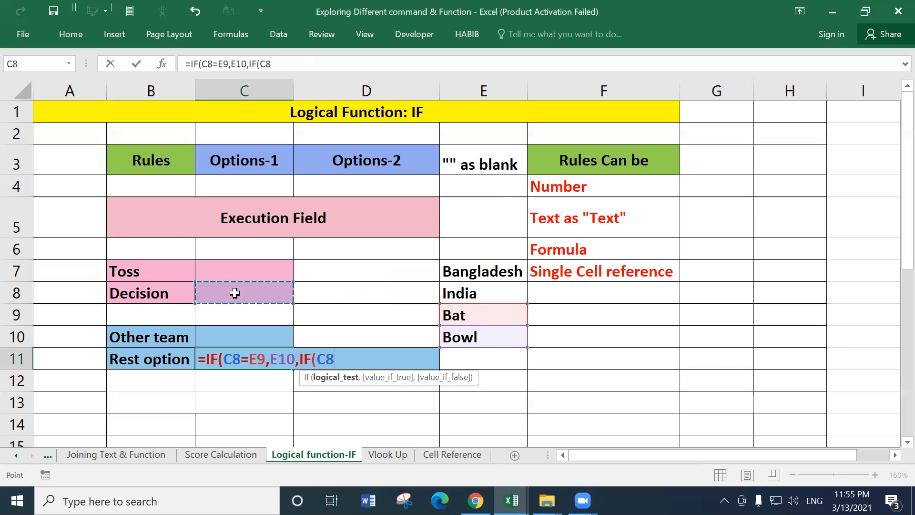
text(=)
click(467, 335)
text(,)
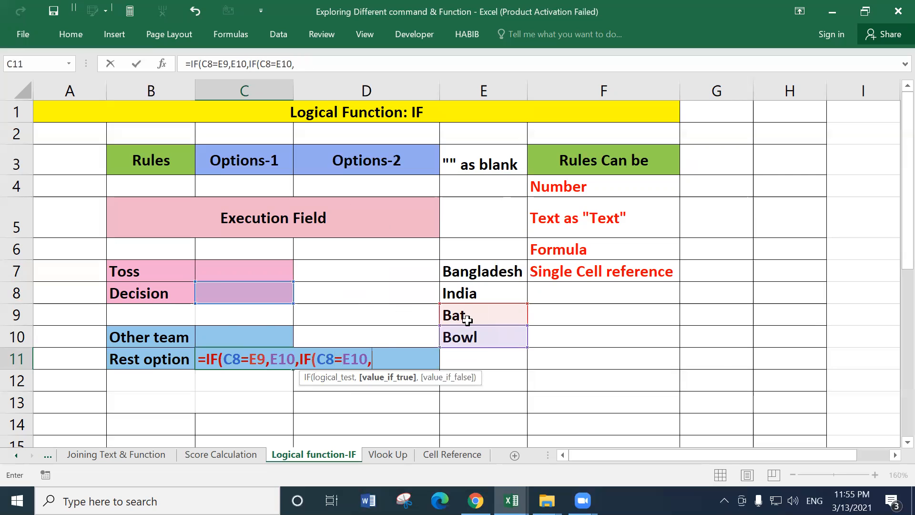
click(465, 314)
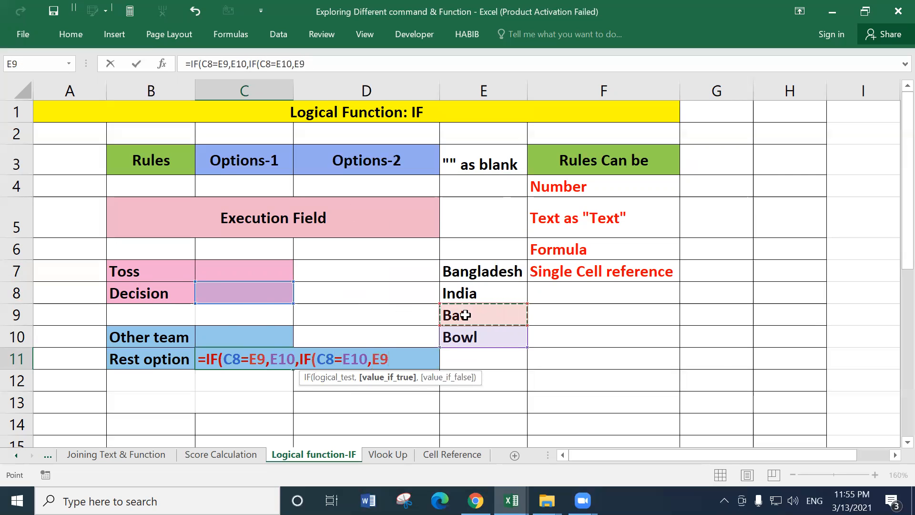
text(,"")
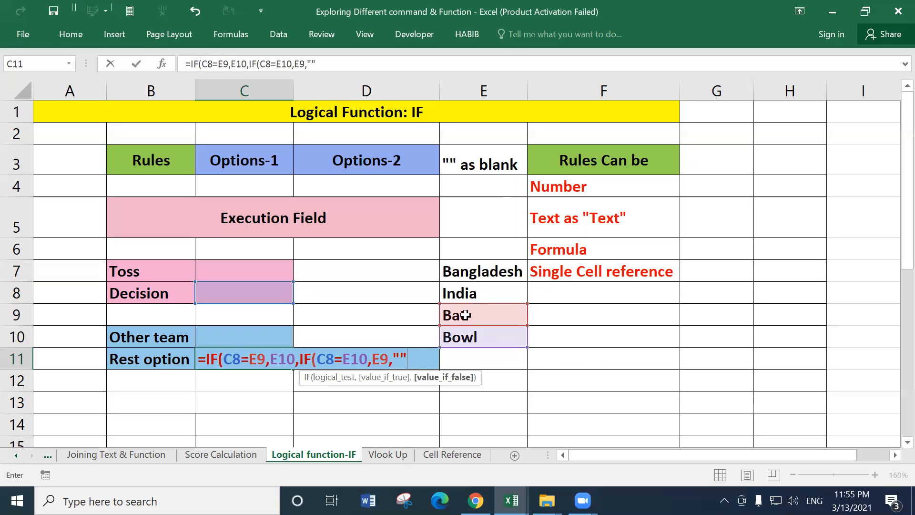
text()))
key(Return)
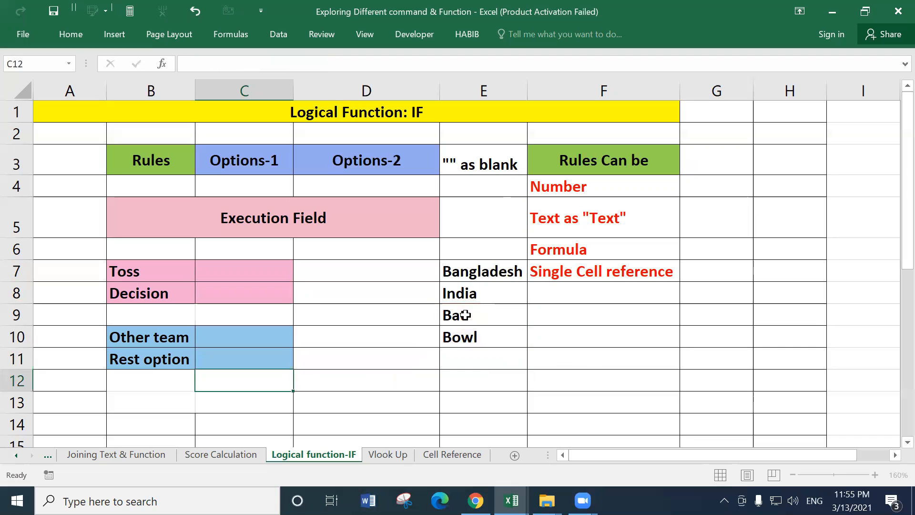
Step: Test the Rest option formula in C11 by choosing Bat and then Bowl in the decision cell C8
click(282, 300)
click(246, 353)
click(271, 295)
click(299, 297)
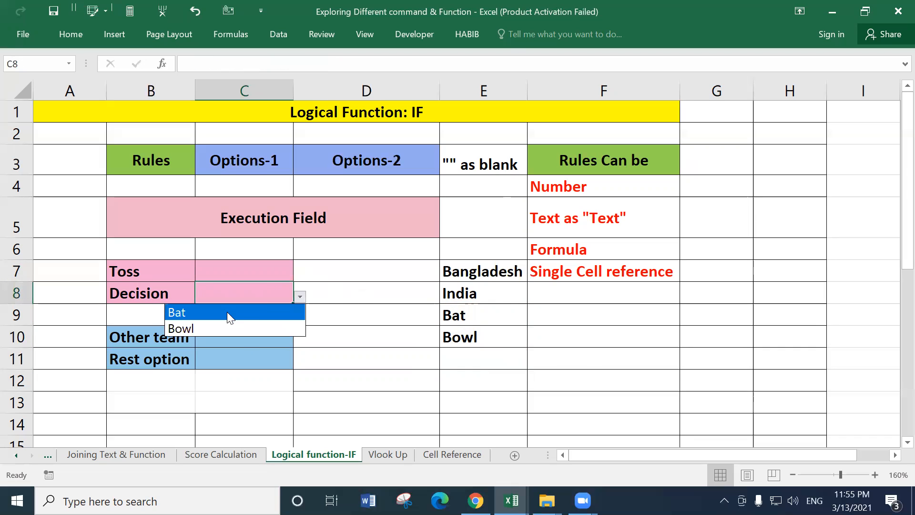
click(227, 311)
click(243, 355)
click(259, 296)
click(300, 297)
click(204, 333)
click(223, 361)
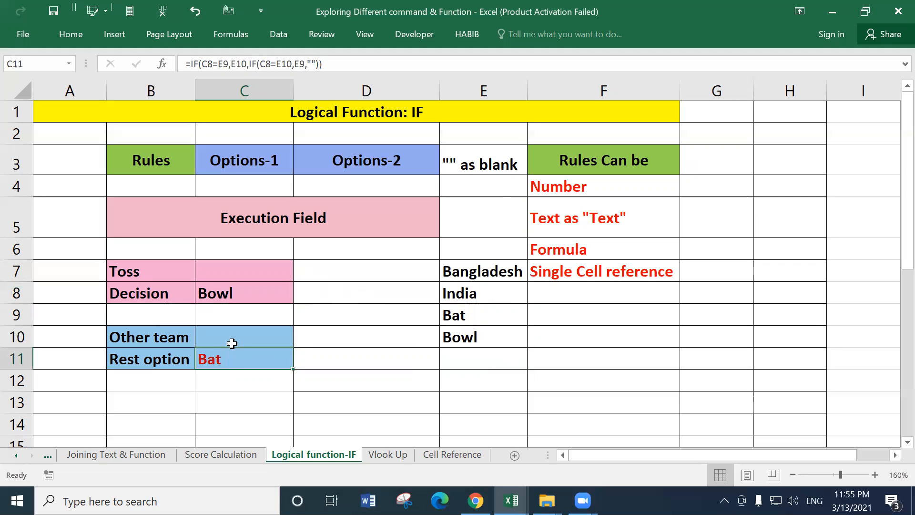
click(229, 300)
click(226, 359)
click(229, 375)
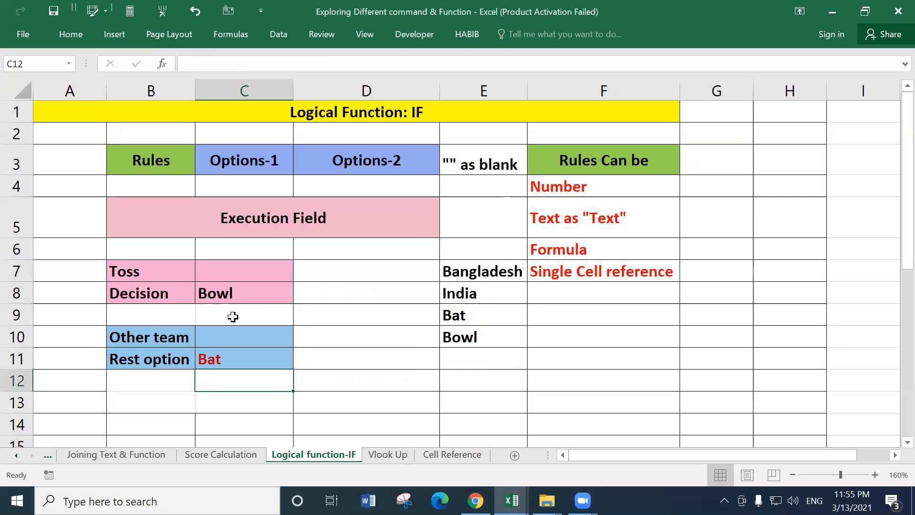
Step: Add Not decided as a third decision option in E11, below Bat and Bowl
click(229, 295)
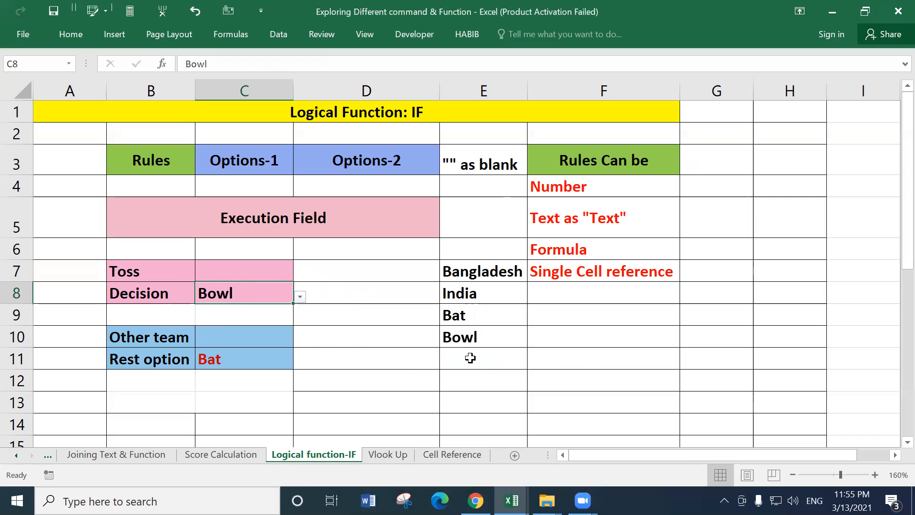
click(471, 314)
click(463, 339)
click(459, 353)
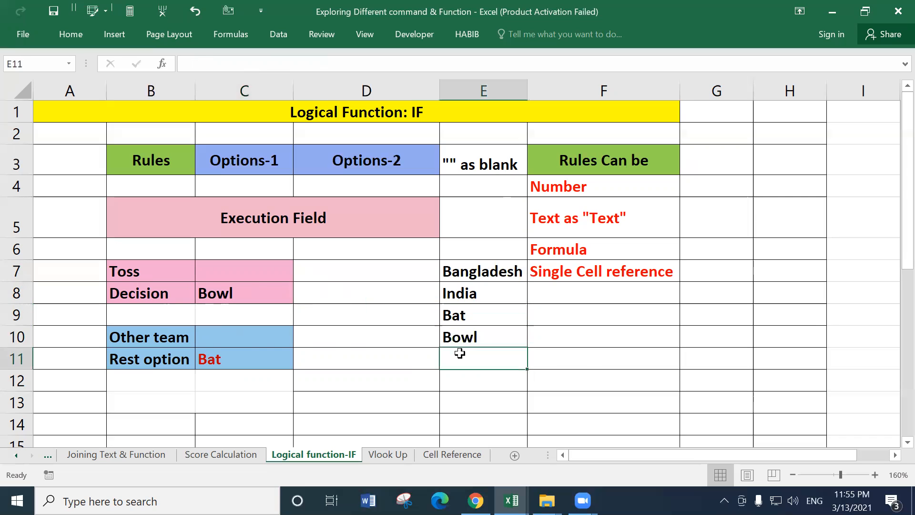
text(No)
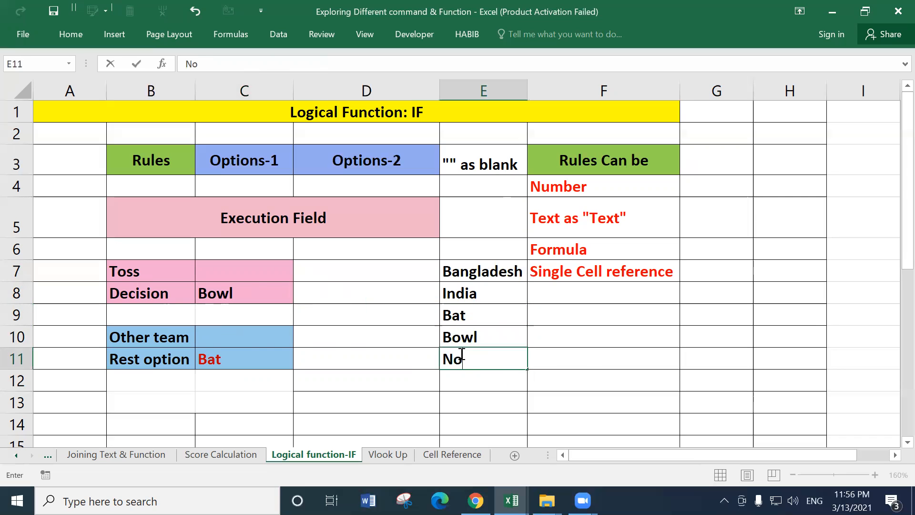
text(t decided)
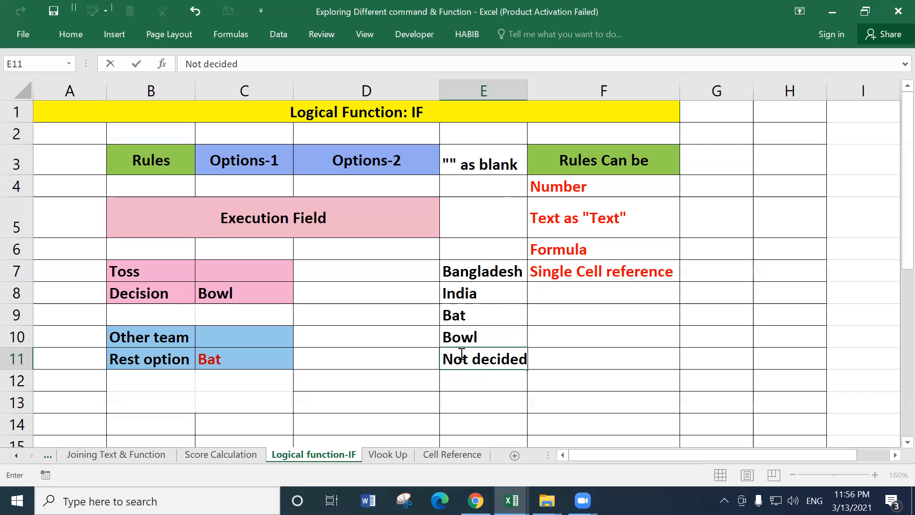
click(576, 380)
Step: Try to extend the validation list of decision cell C8 by appending $E$11 to the source Bat,Bowl, and check its dropdown
click(480, 318)
click(480, 355)
click(241, 291)
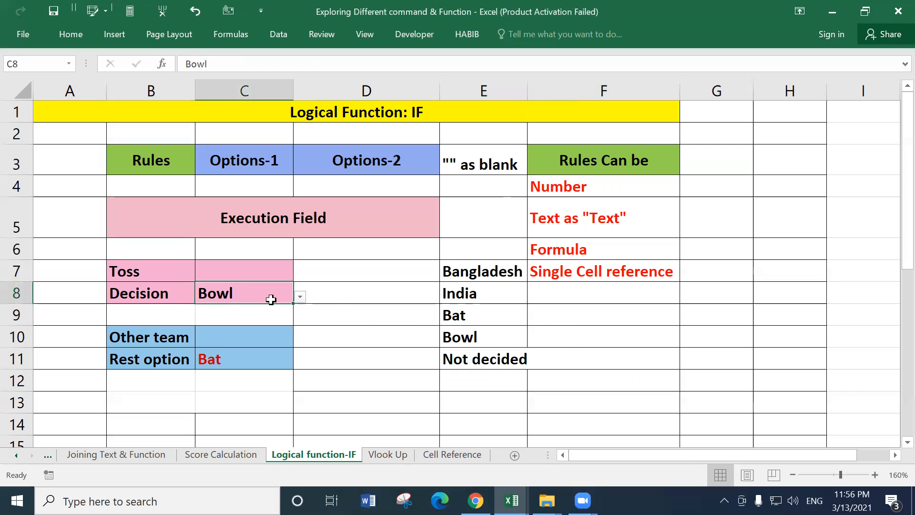
click(300, 297)
click(222, 298)
click(294, 36)
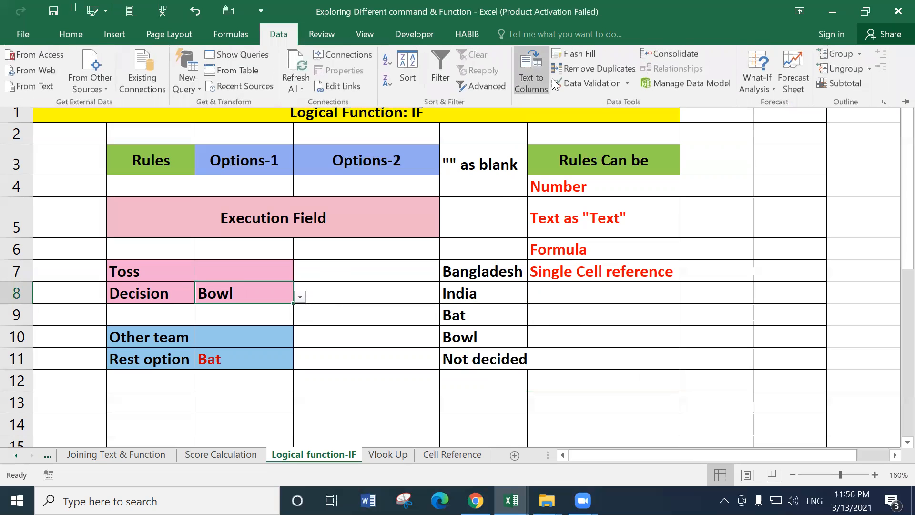
click(581, 74)
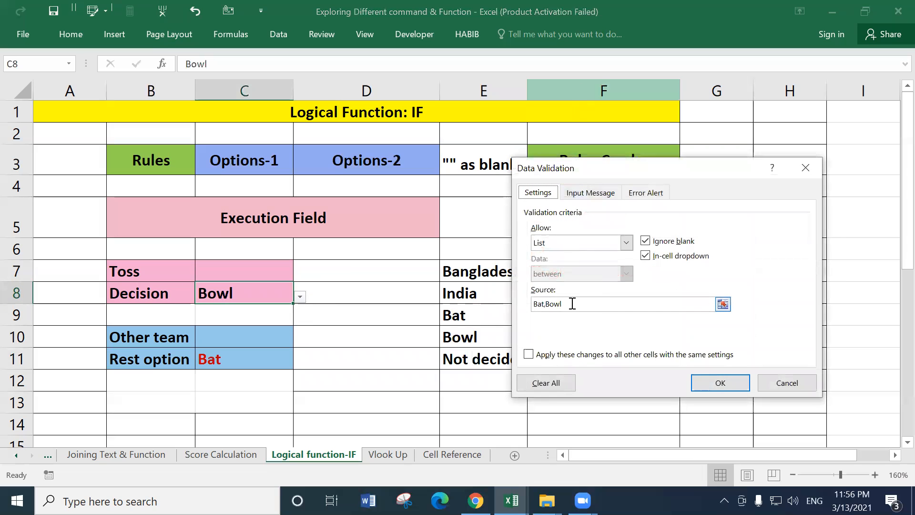
click(572, 304)
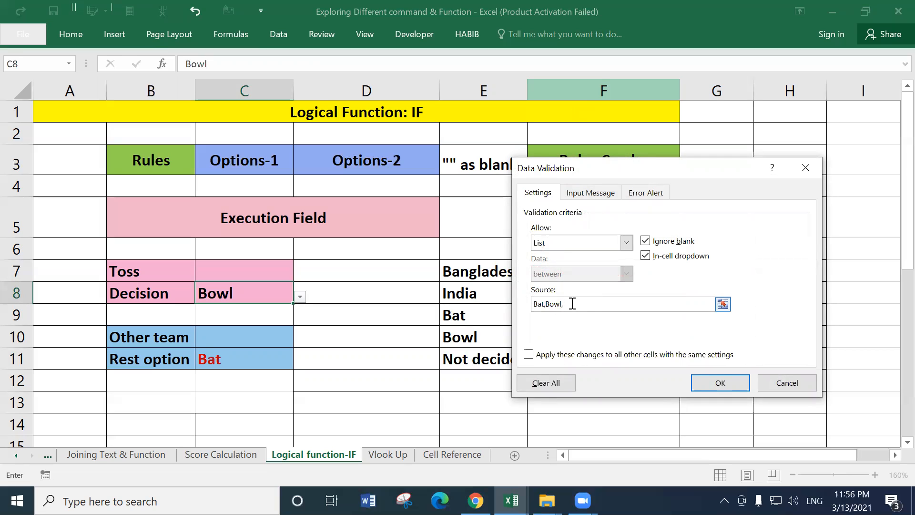
click(472, 358)
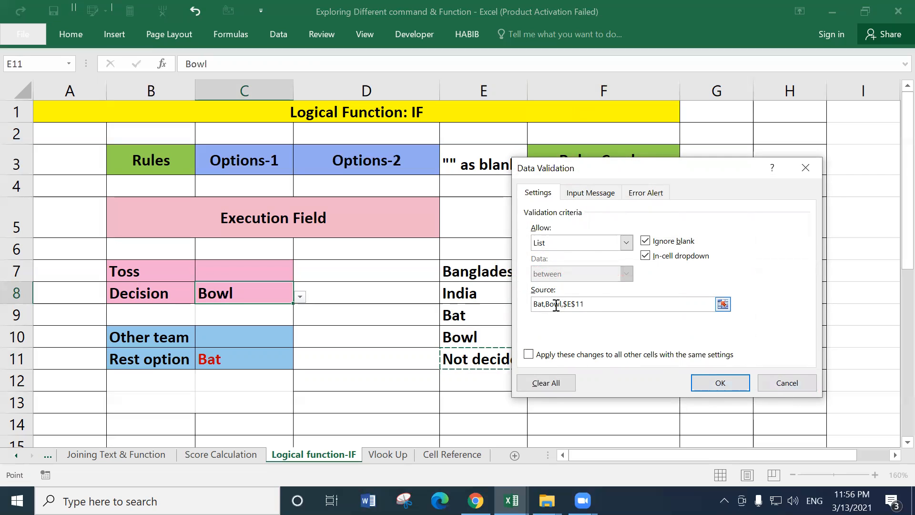
click(720, 383)
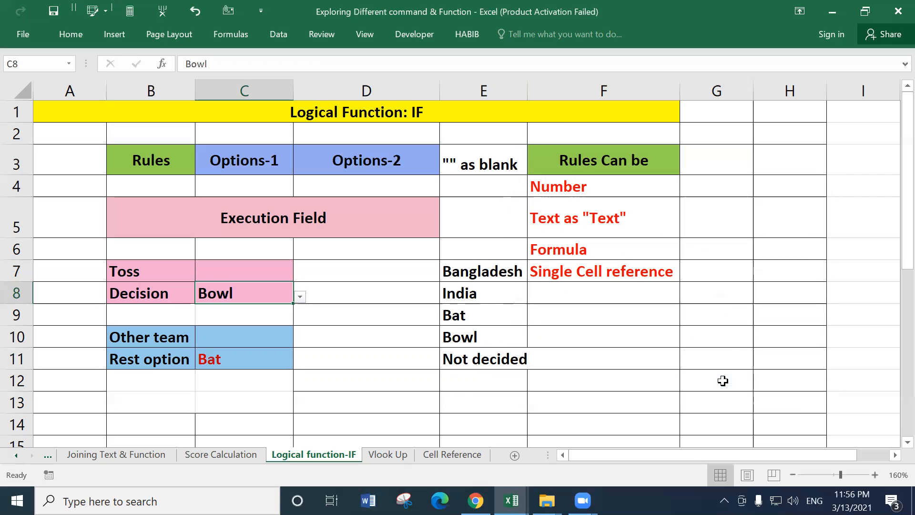
click(300, 296)
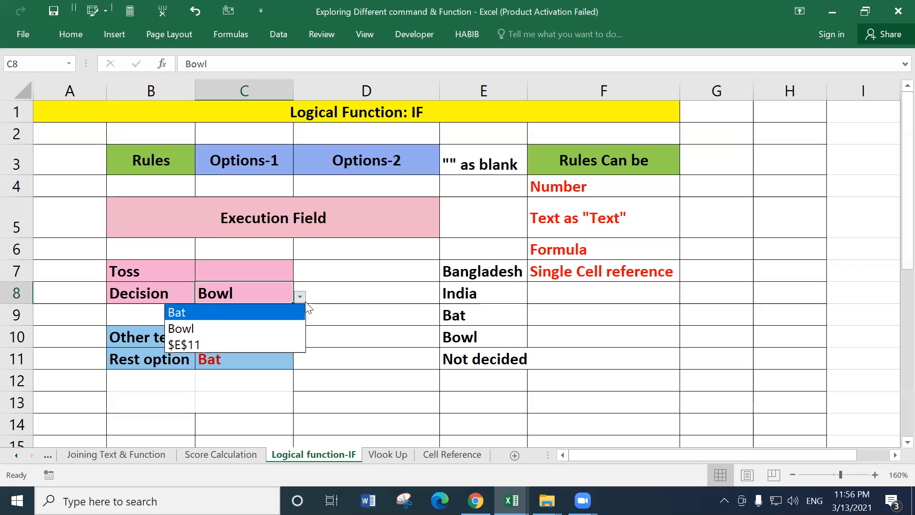
click(263, 290)
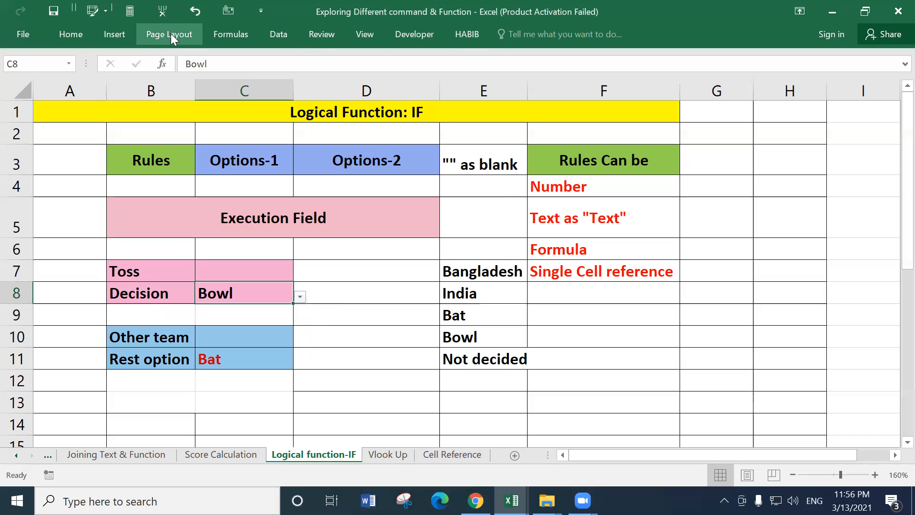
Step: Replace the validation list source of decision cell C8 with a reference to the cell range E9:E11
click(278, 34)
click(581, 83)
click(591, 303)
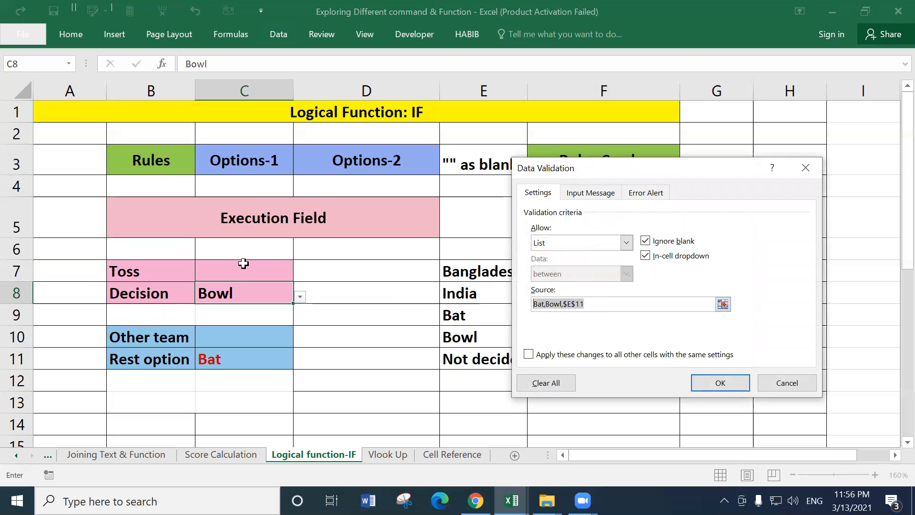
text(=)
drag(462, 316, 458, 361)
click(712, 384)
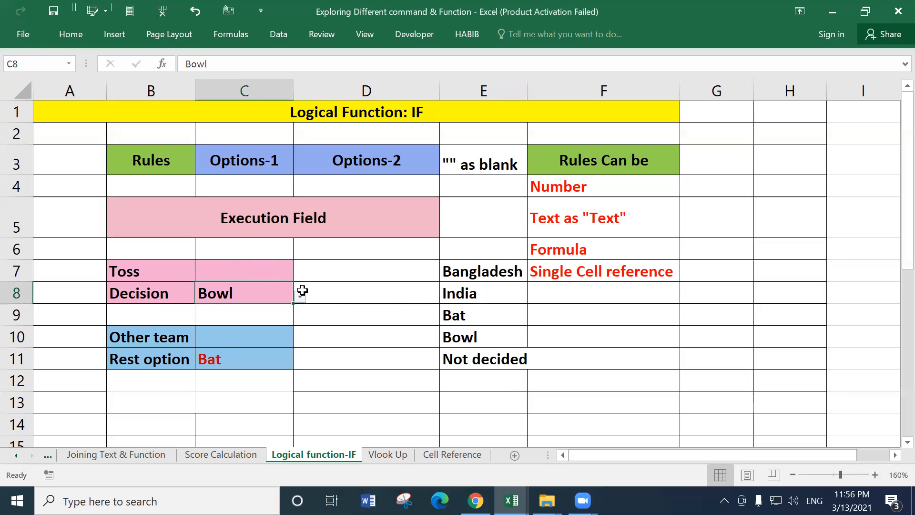
Step: Choose Not decided in the decision cell C8 and check the Rest option cell C11
click(299, 296)
click(211, 345)
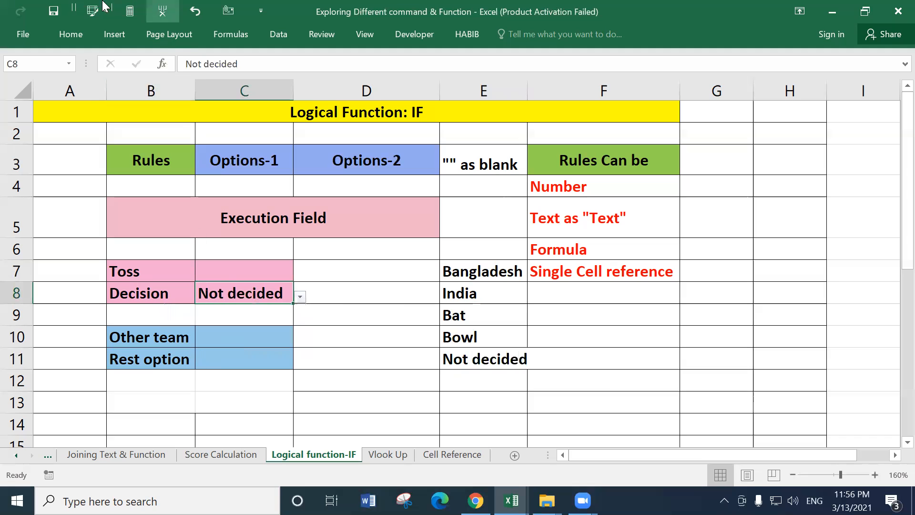
click(243, 360)
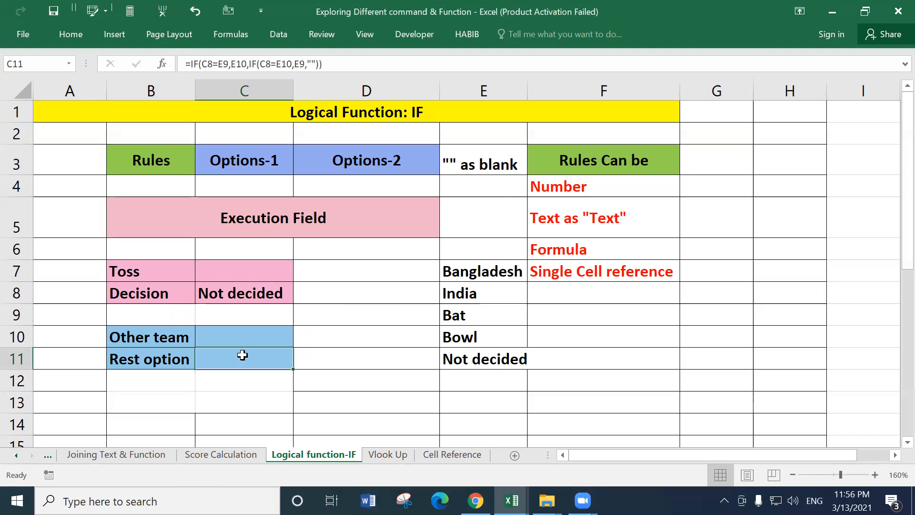
click(268, 388)
Step: Insert a third nested IF before the "" argument of C11's formula, with the logical test C8=E11
click(235, 351)
click(307, 65)
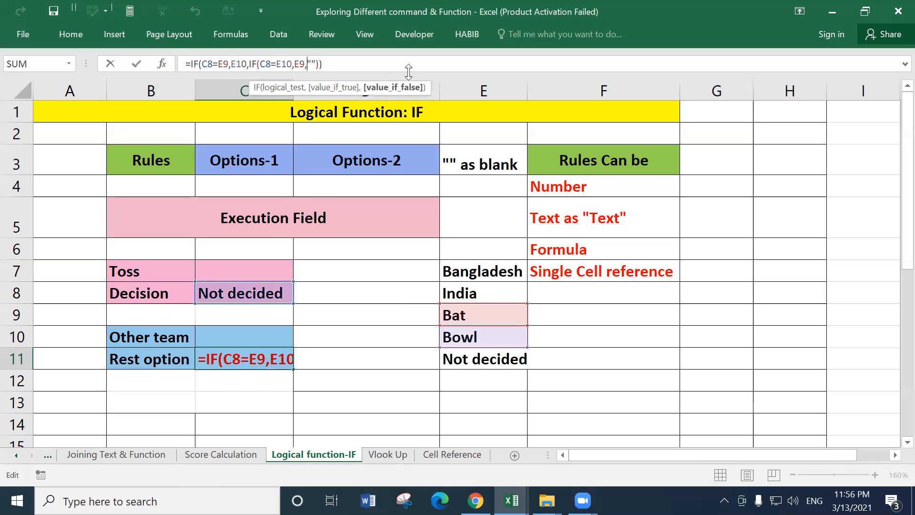
text(if)
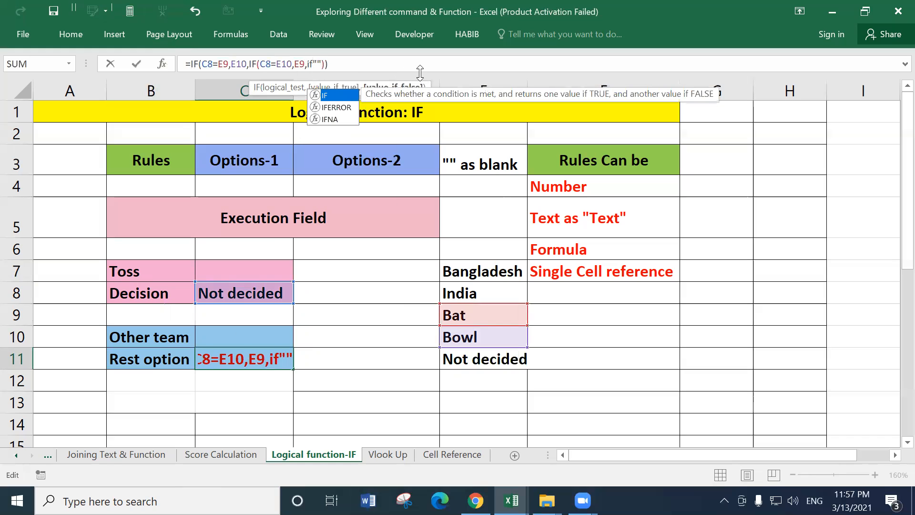
double_click(332, 96)
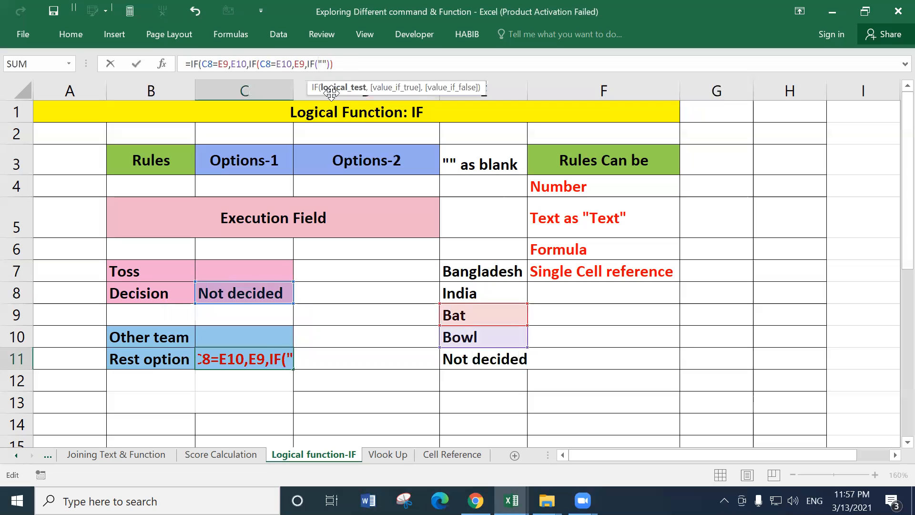
click(224, 295)
text(=)
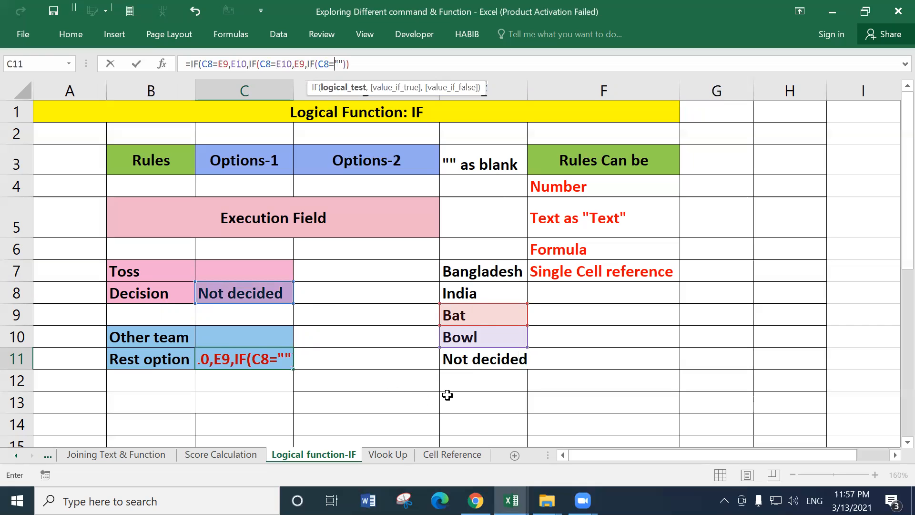
click(479, 360)
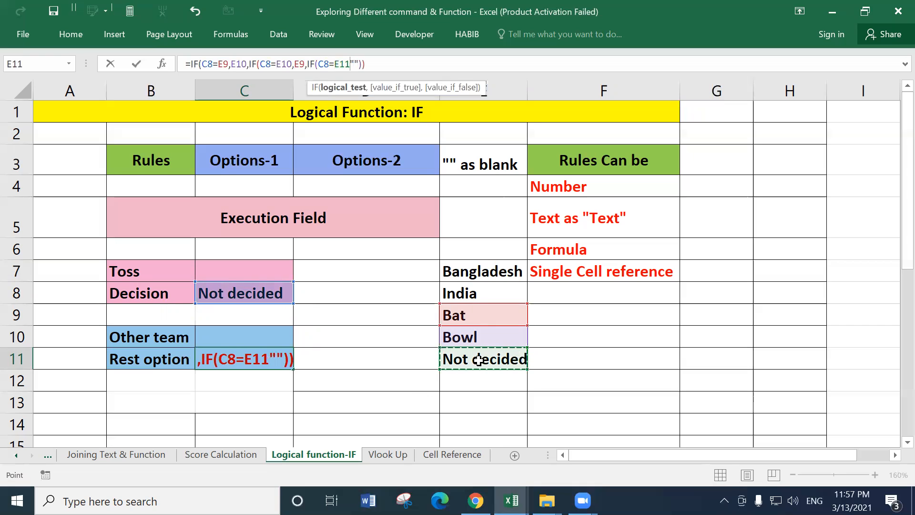
Step: Complete C11's innermost IF with "Match post porn" if true and "" if false, close all three parentheses, and widen column C to fit
text(,)
text("Mat)
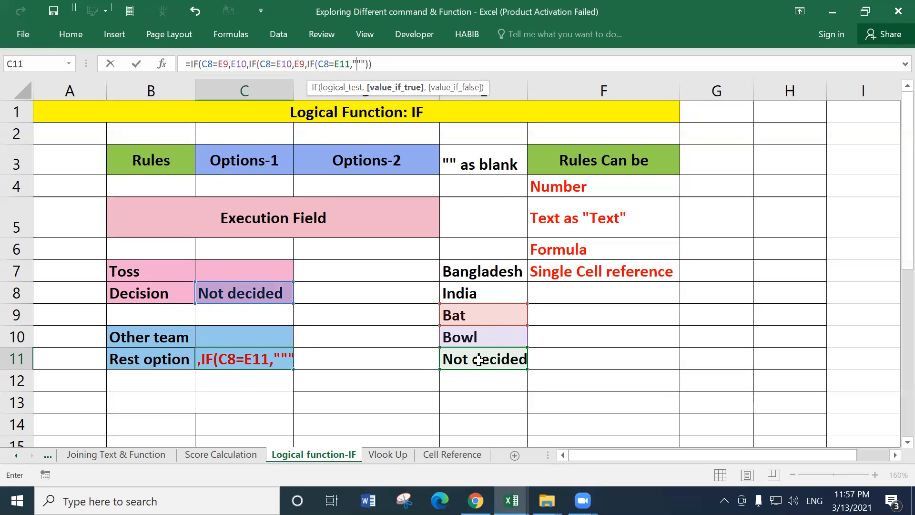
text(ch po)
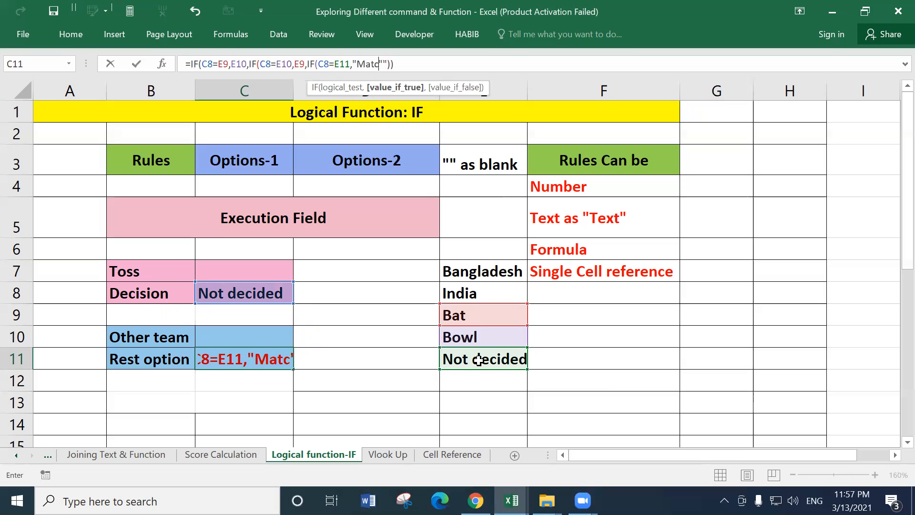
text(st)
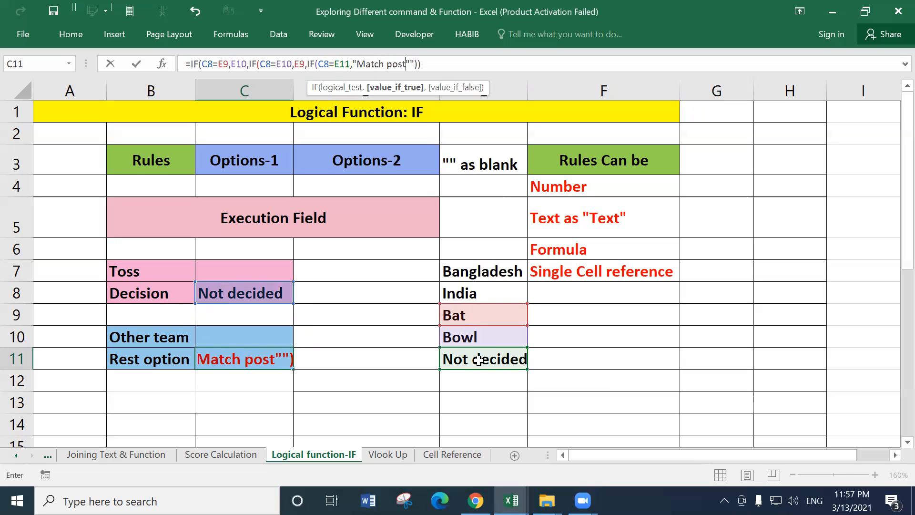
text( porn)
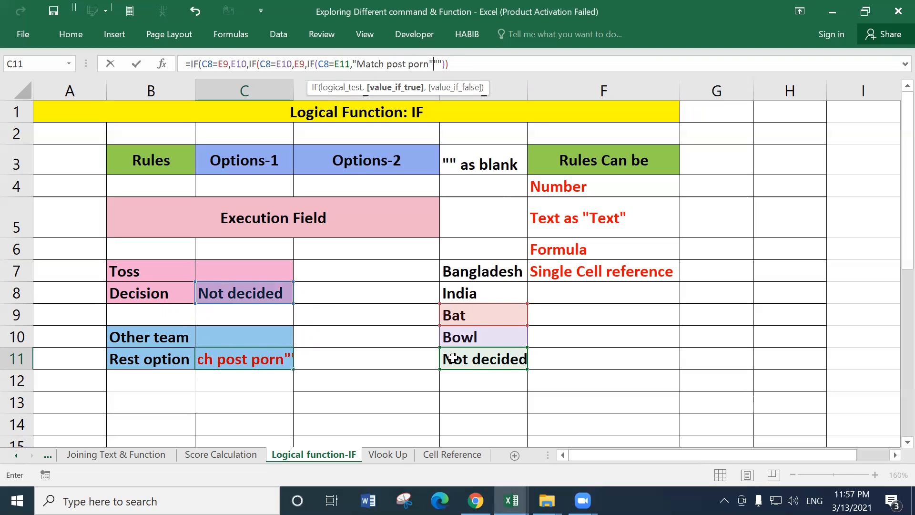
text(,)
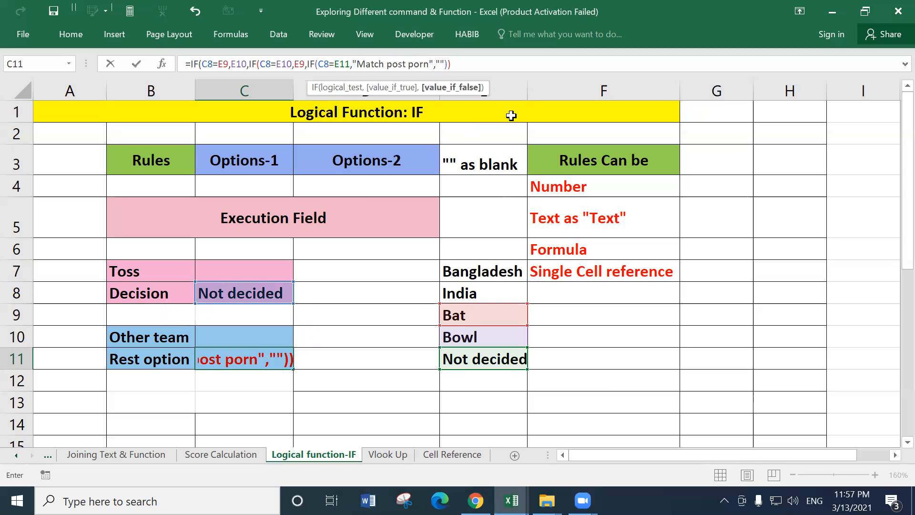
click(466, 67)
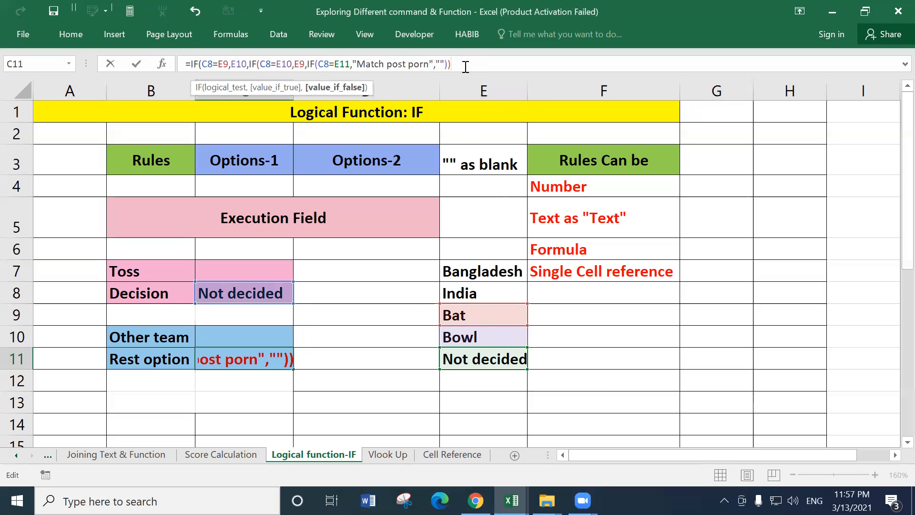
text())
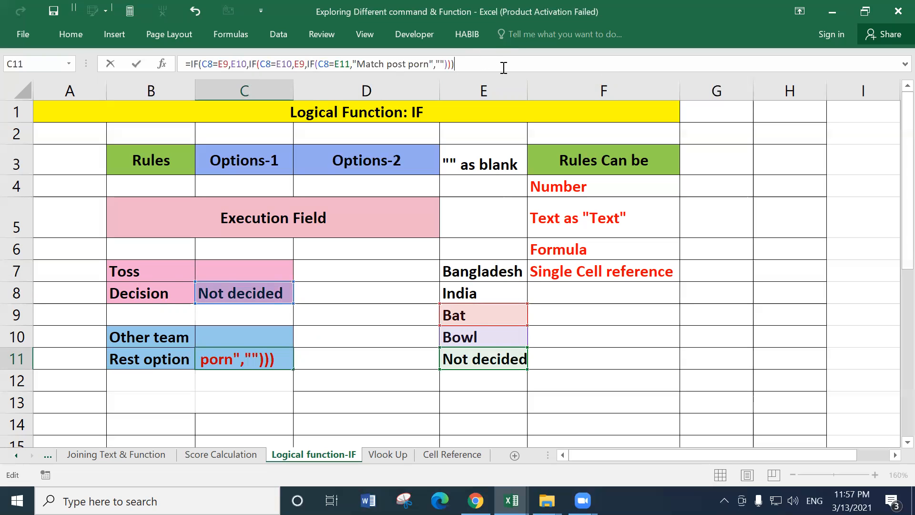
key(Return)
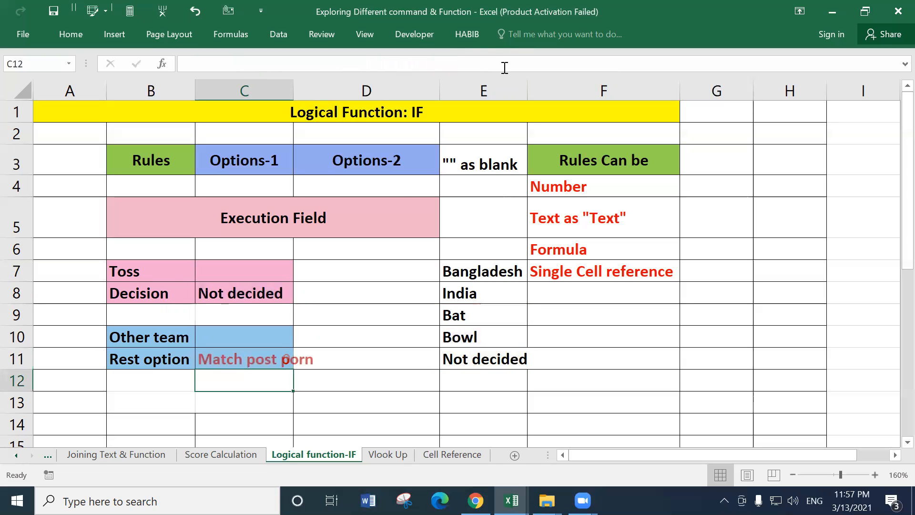
click(279, 359)
drag(292, 89, 319, 88)
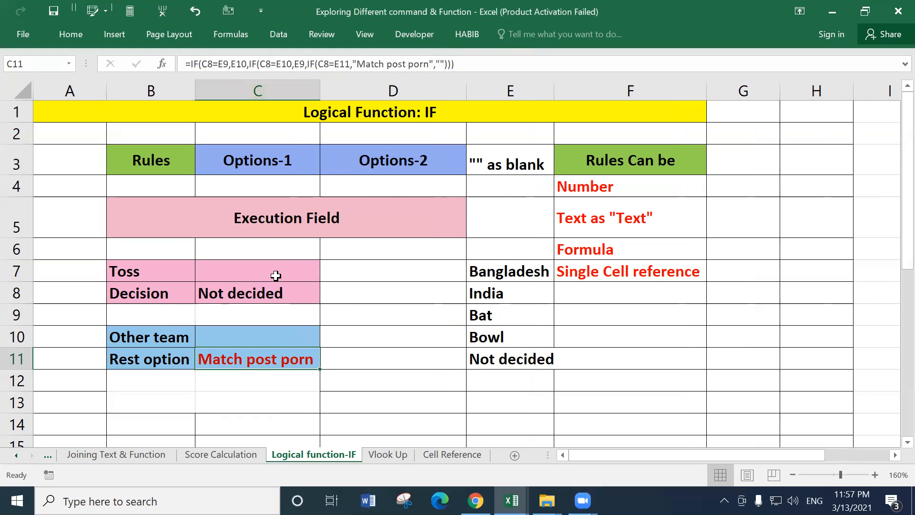
Step: Test the decision cell C8 with Bat, Bowl and Not decided, and check the Rest option result in C11
click(308, 294)
click(326, 296)
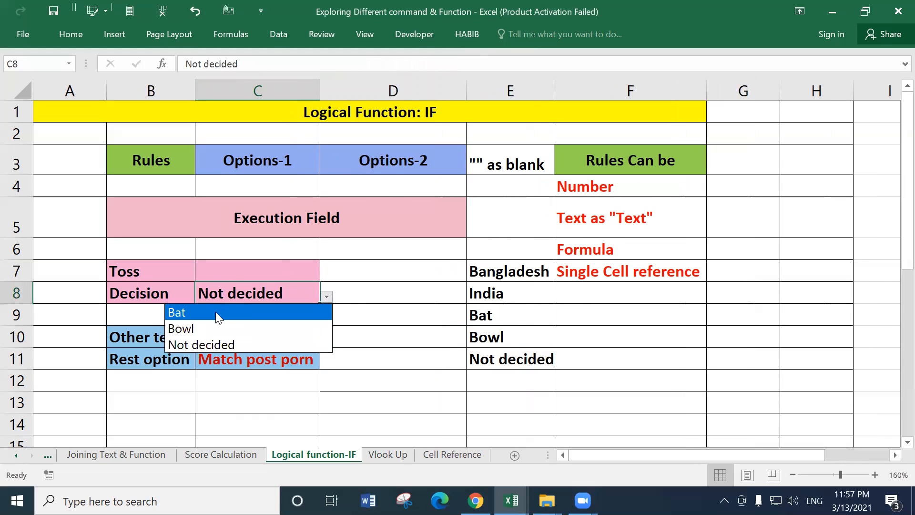
click(216, 313)
click(326, 297)
click(257, 327)
click(325, 297)
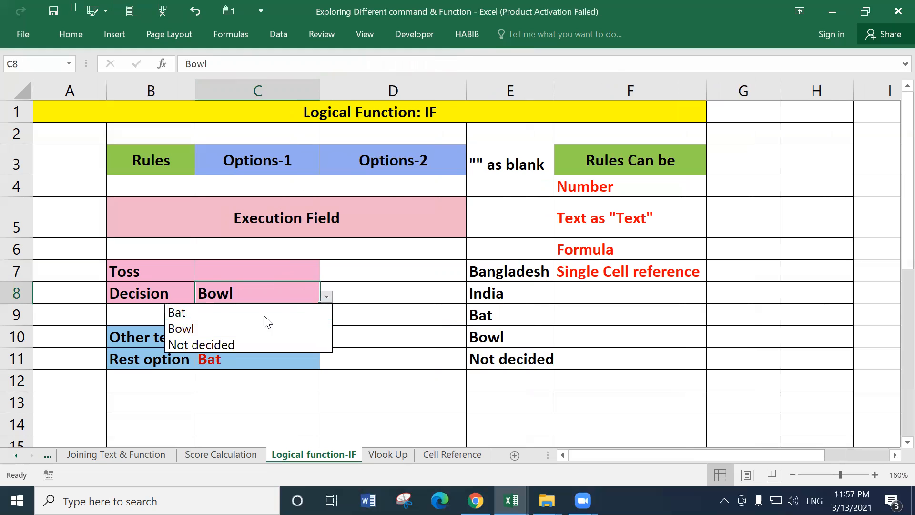
click(214, 343)
click(253, 354)
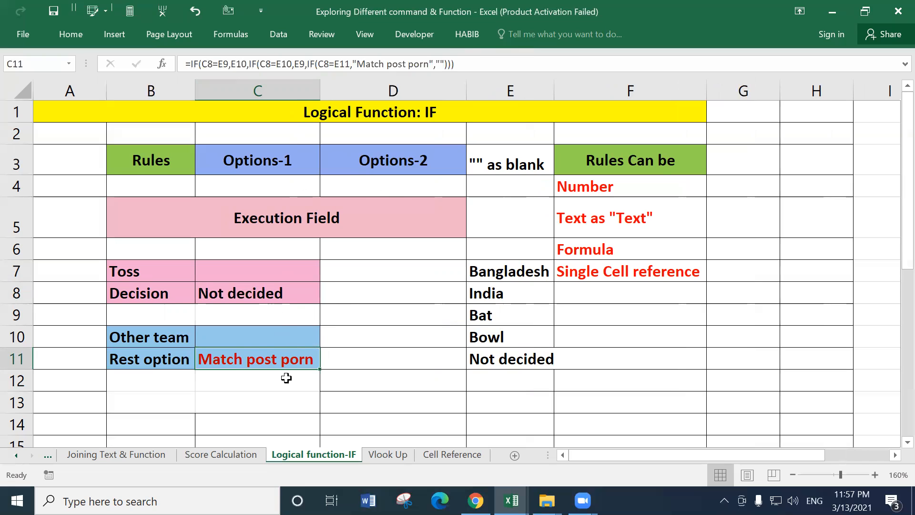
Step: Clear the decision cell C8 and choose Bangladesh in the toss cell C7
click(286, 294)
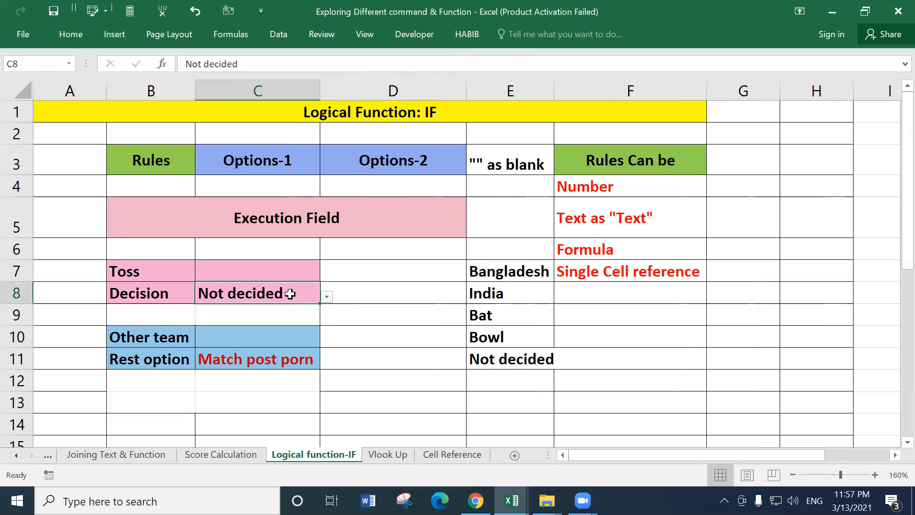
key(Delete)
click(264, 361)
click(272, 293)
click(274, 269)
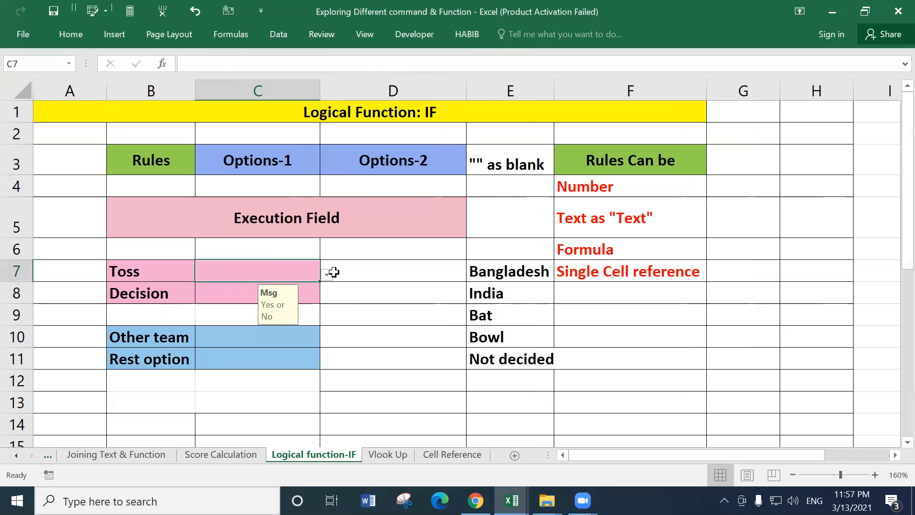
click(327, 274)
click(205, 289)
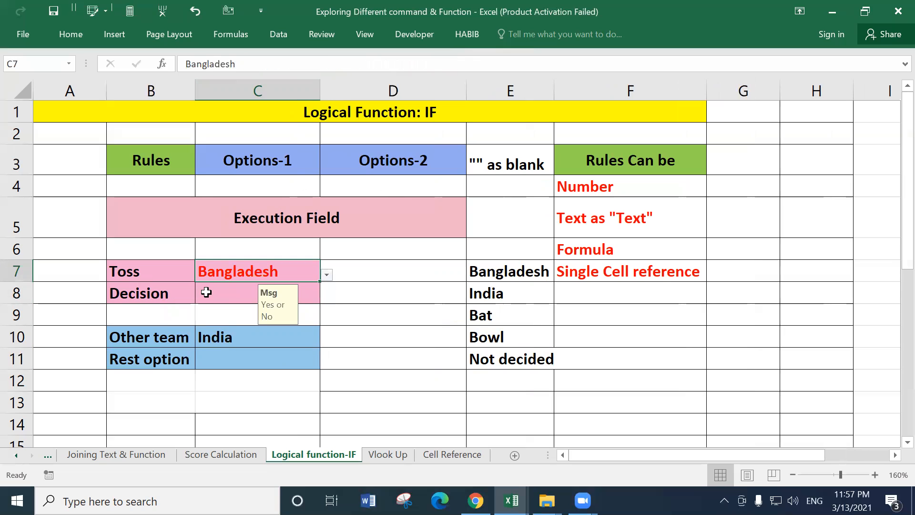
click(207, 292)
click(326, 296)
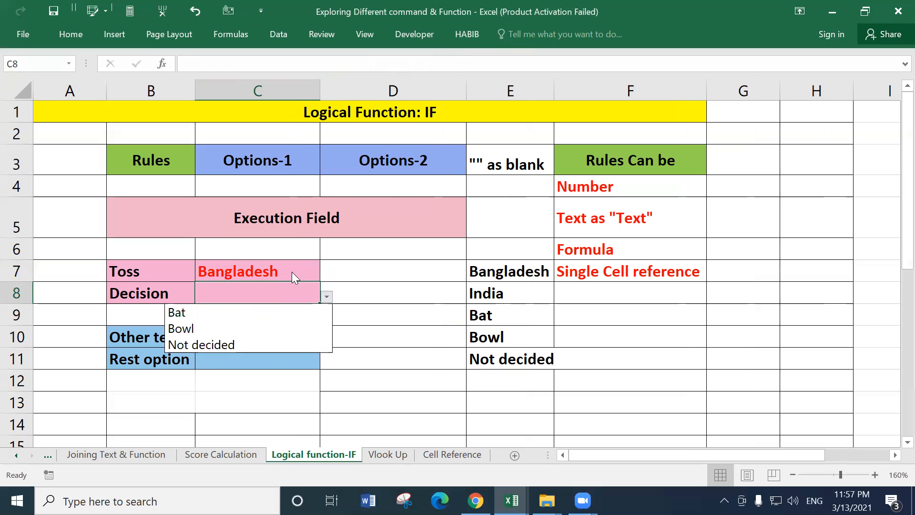
click(305, 269)
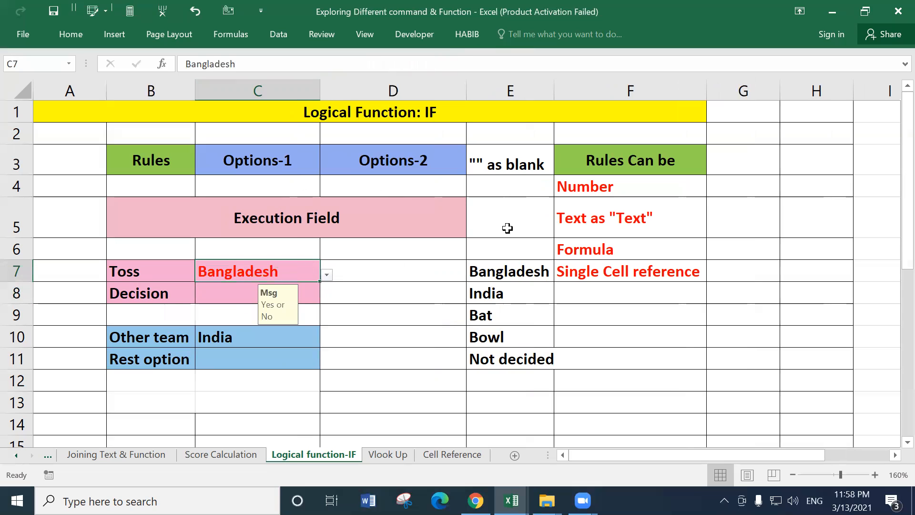
Step: Review the allowed rule types listed in F4:F7, from Number to Single Cell reference
drag(576, 186, 589, 265)
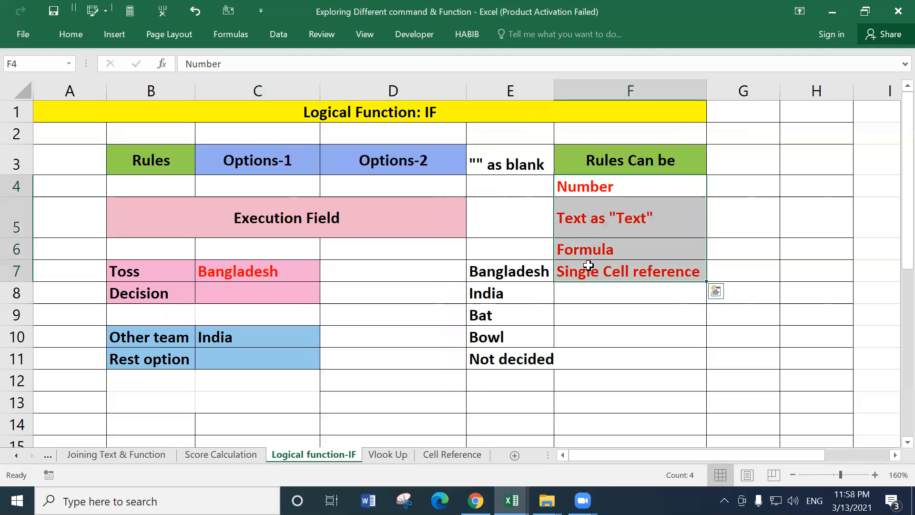
click(598, 186)
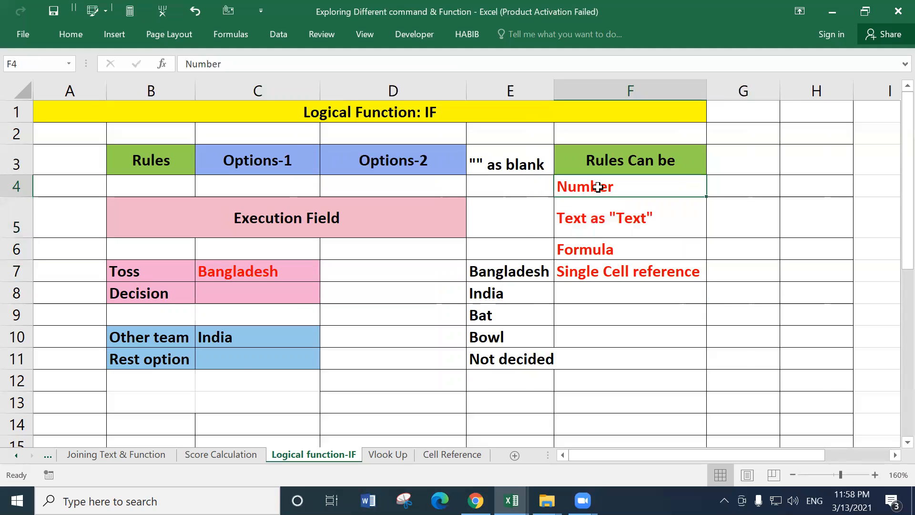
click(594, 218)
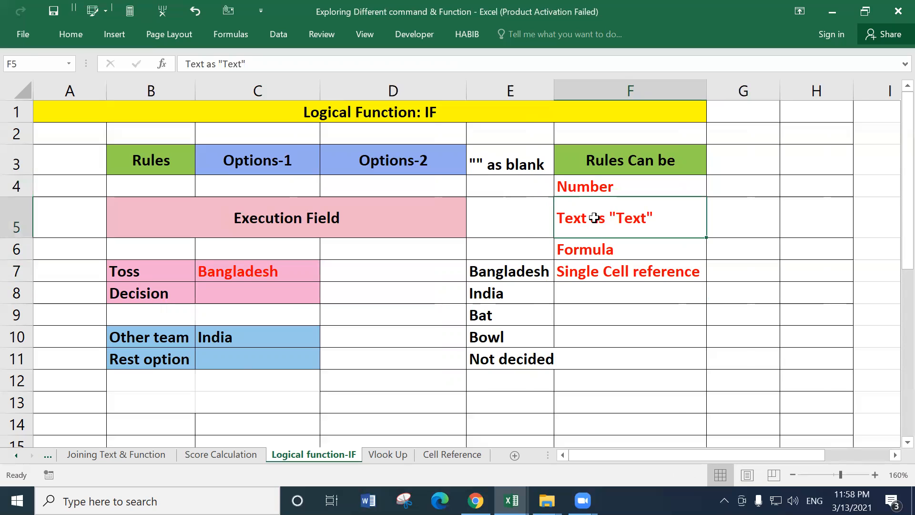
click(592, 249)
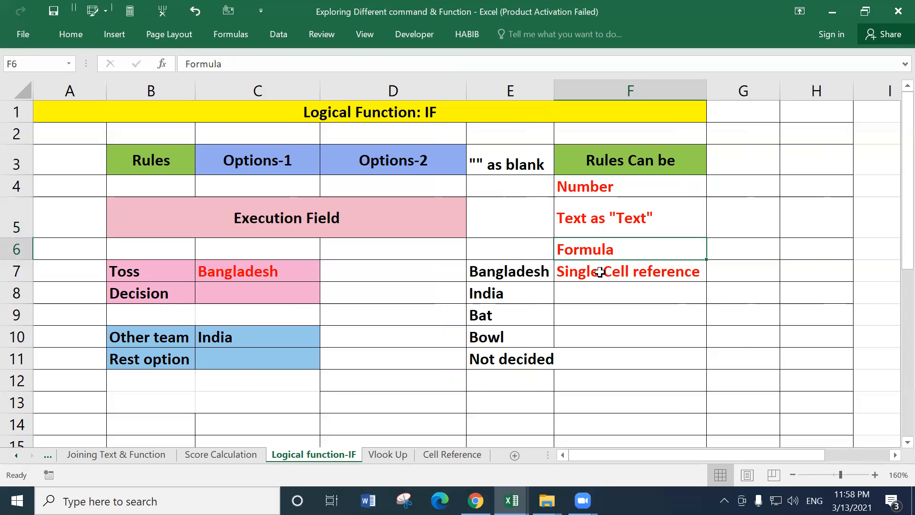
click(600, 272)
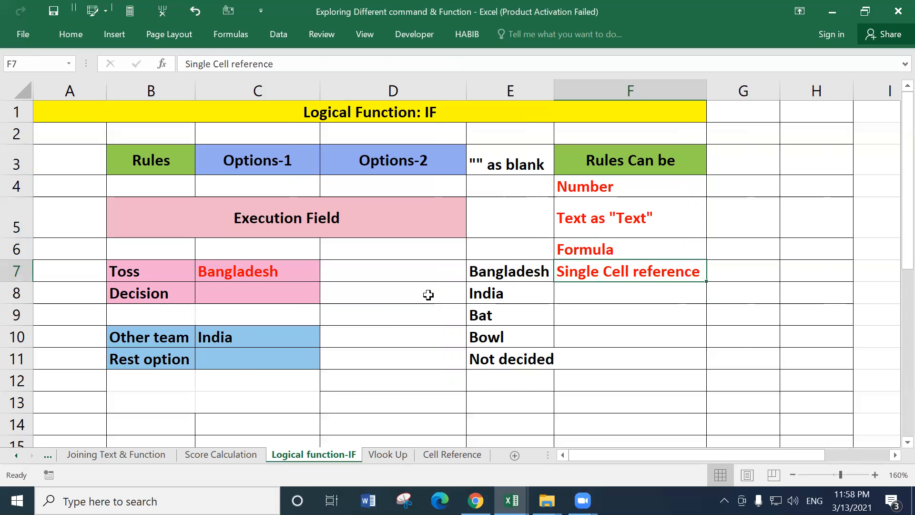
Step: Replace E7 with the number 5 in the first logical test of C10's formula, making it C7=5
click(243, 329)
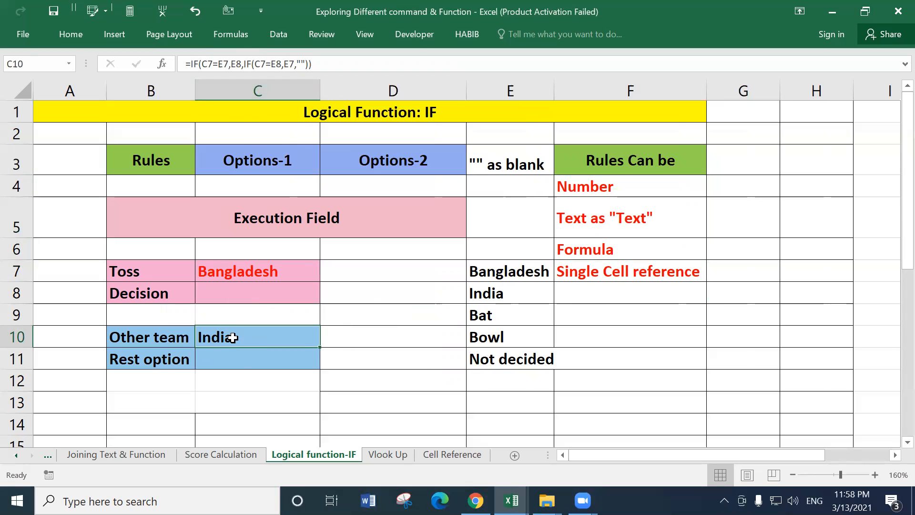
click(377, 351)
click(241, 330)
click(350, 353)
click(245, 334)
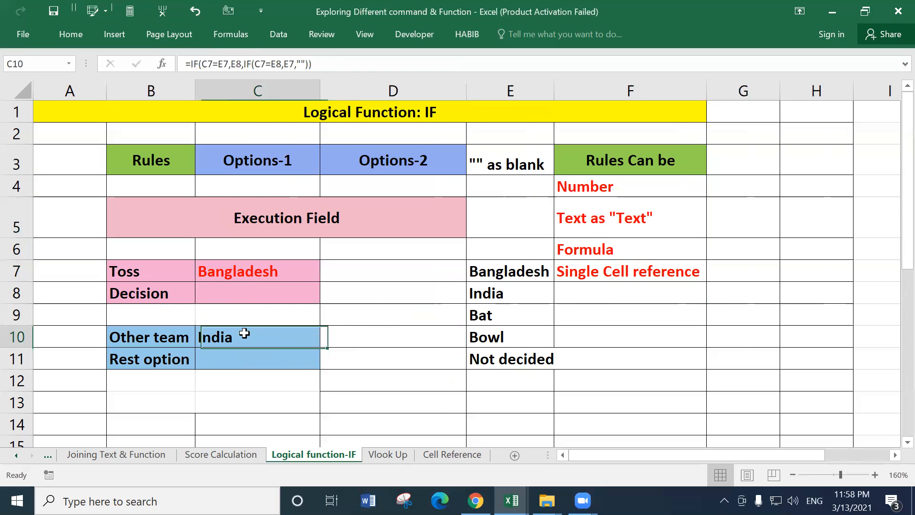
click(217, 63)
drag(219, 63, 226, 62)
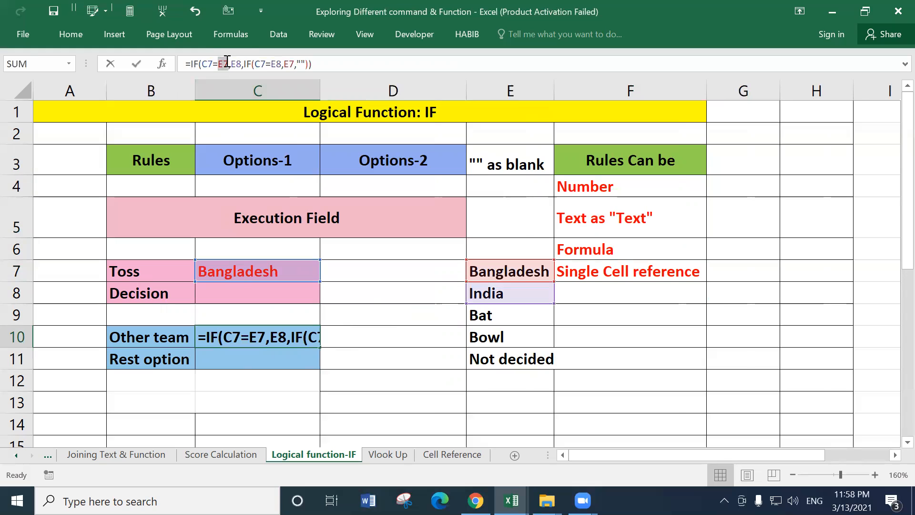
text(5)
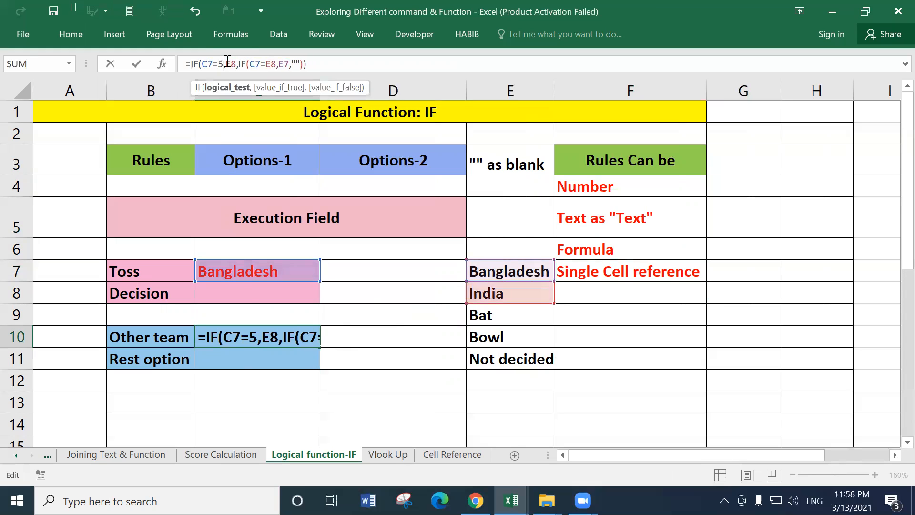
key(Return)
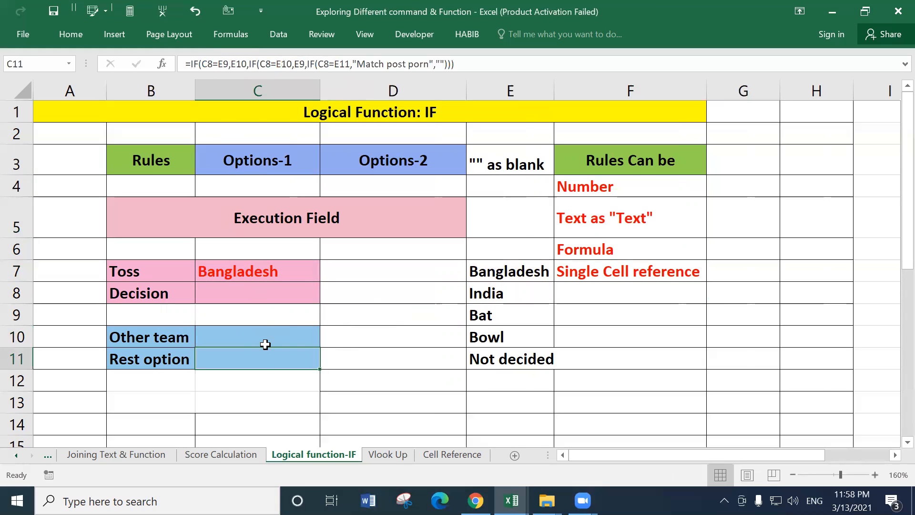
Step: Try to enter 5 in the toss cell C7
click(267, 330)
click(255, 270)
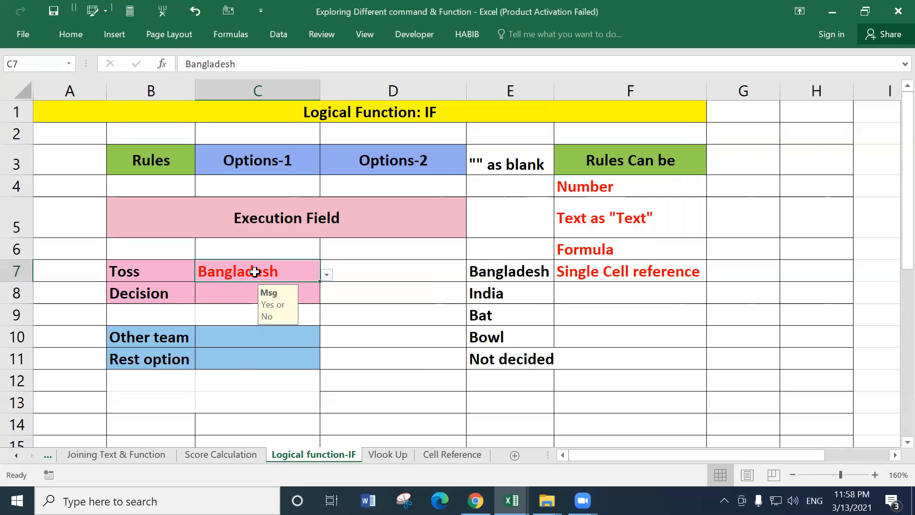
click(387, 319)
click(279, 269)
text(5)
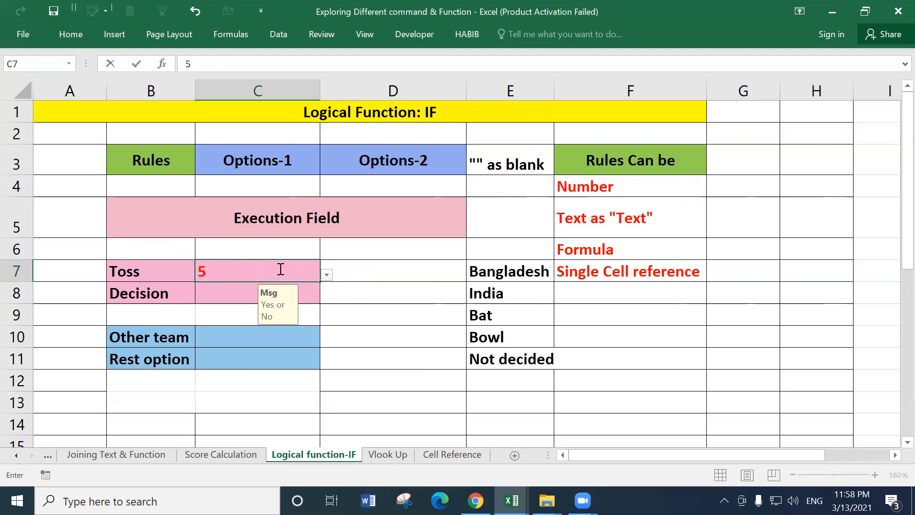
key(Return)
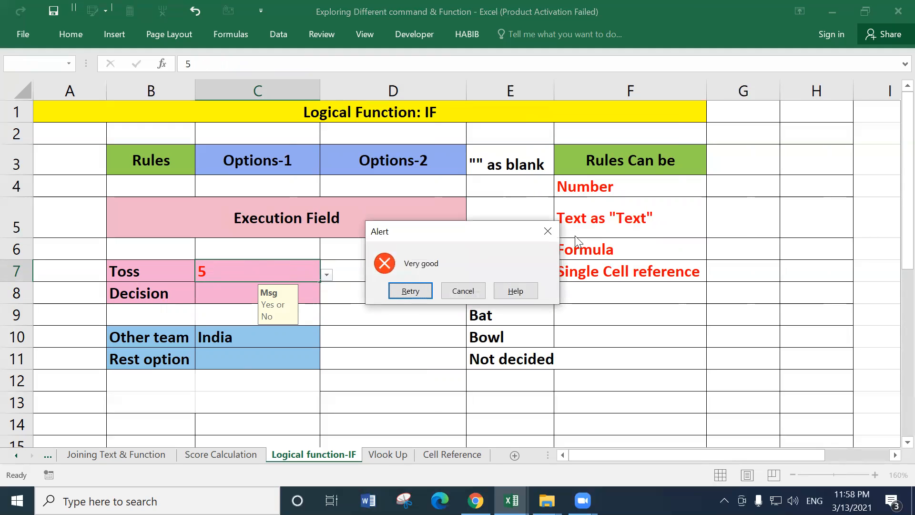
click(547, 230)
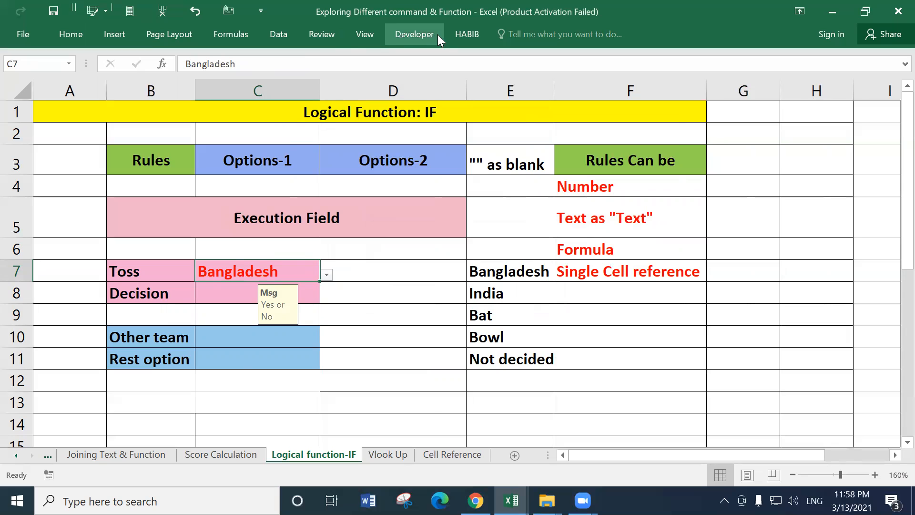
Step: Turn off the error alert for invalid data in the toss cell C7's data validation
click(274, 36)
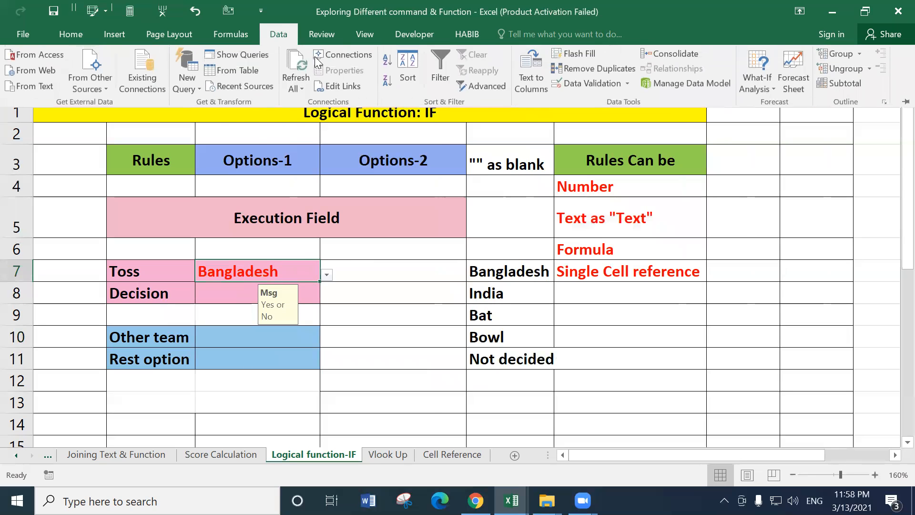
click(585, 81)
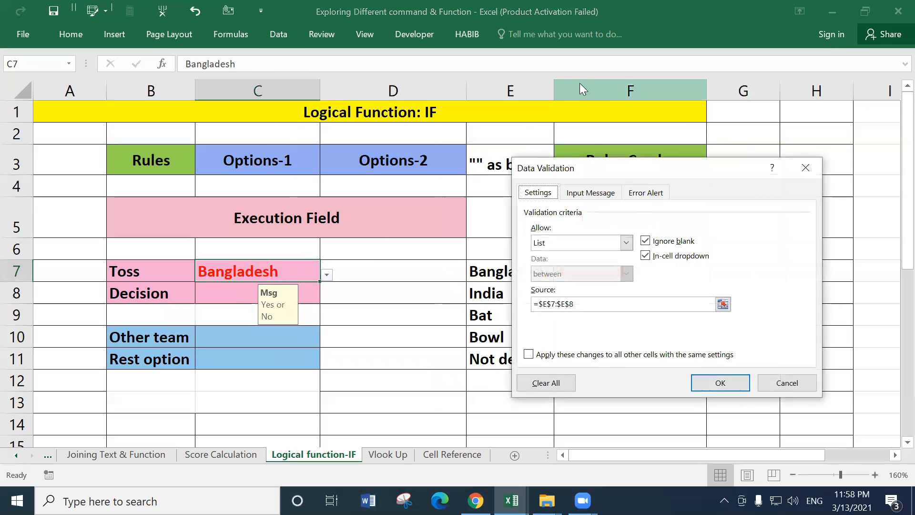
click(643, 193)
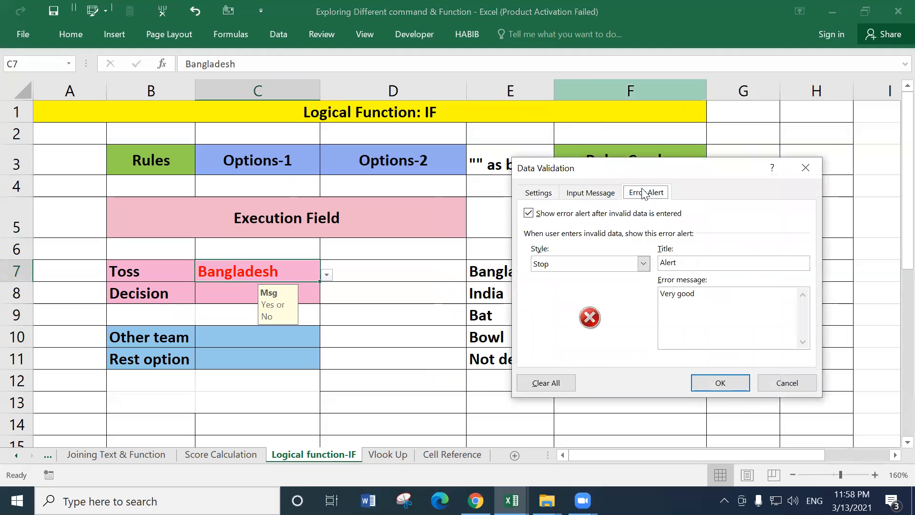
click(528, 213)
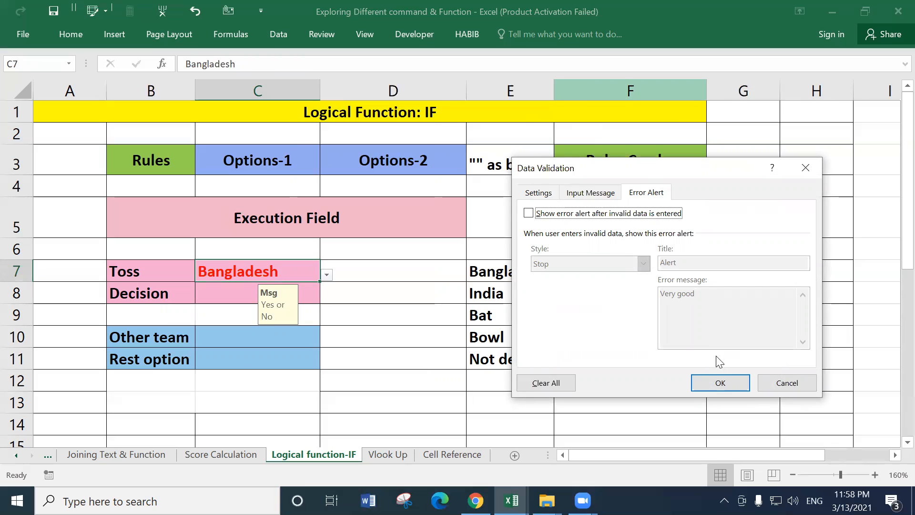
click(720, 384)
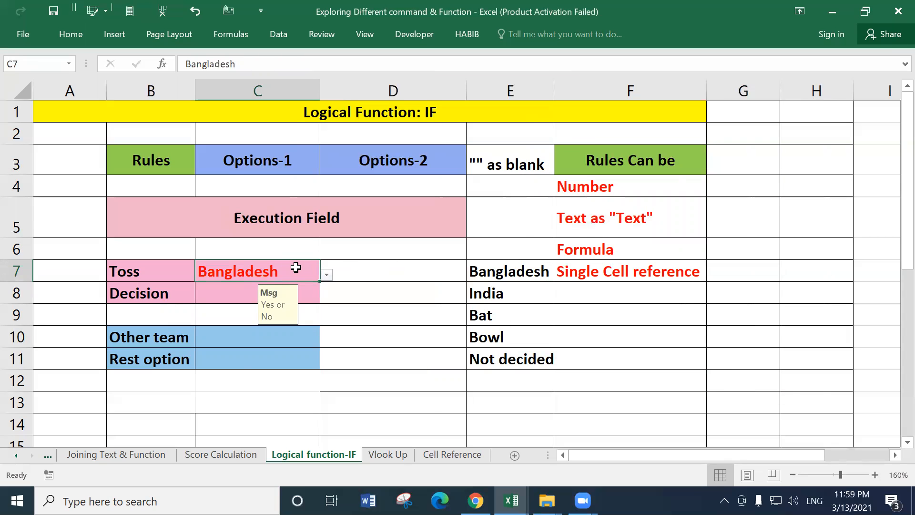
Step: Enter 5 in the toss cell C7 and check the Other team formula in C10
text(5)
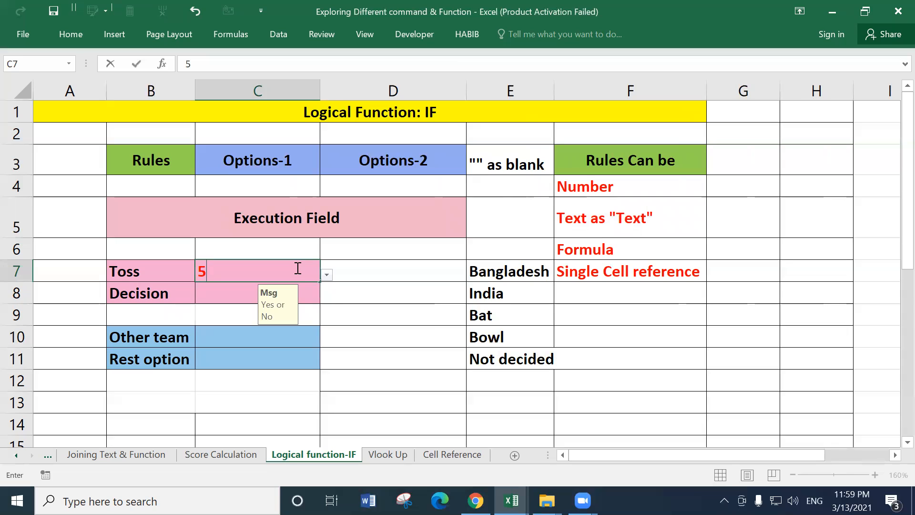
key(Return)
click(296, 267)
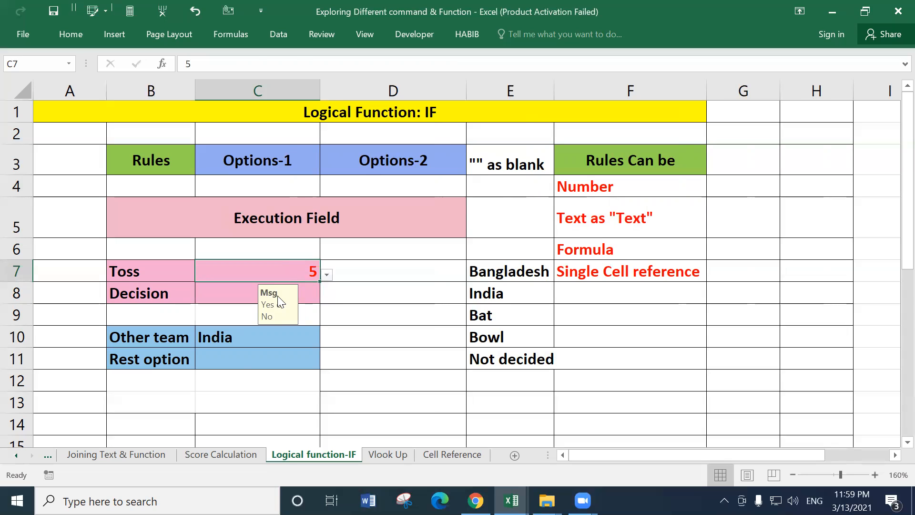
click(246, 341)
click(265, 267)
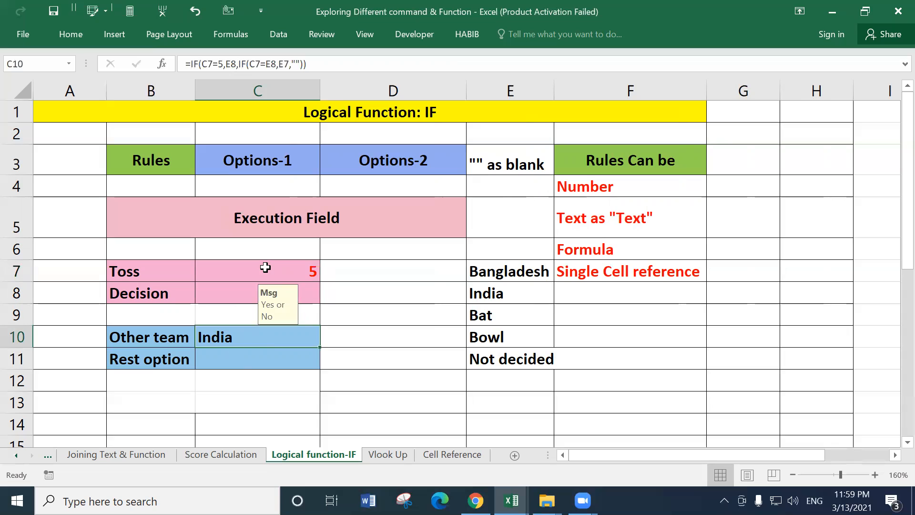
click(221, 340)
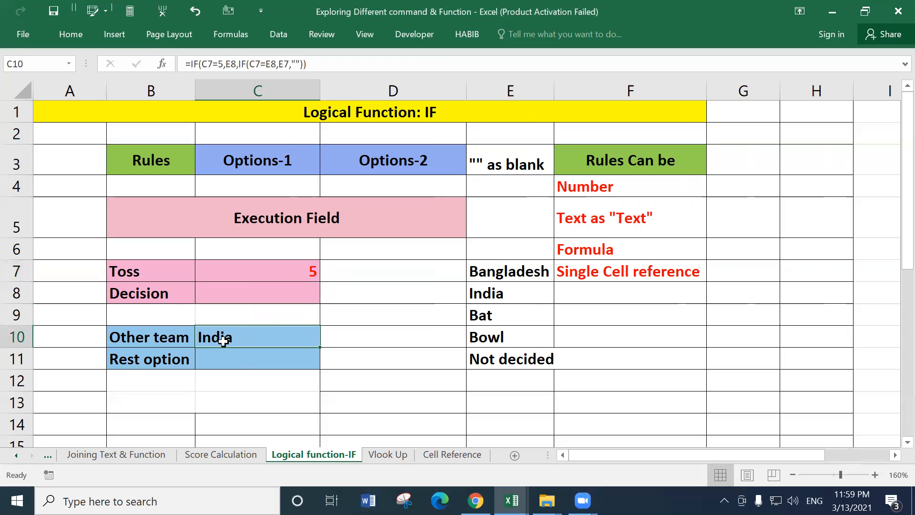
Step: Test the number rule by setting the toss cell C7 to 4 and back to 5
click(262, 276)
text(4)
key(Return)
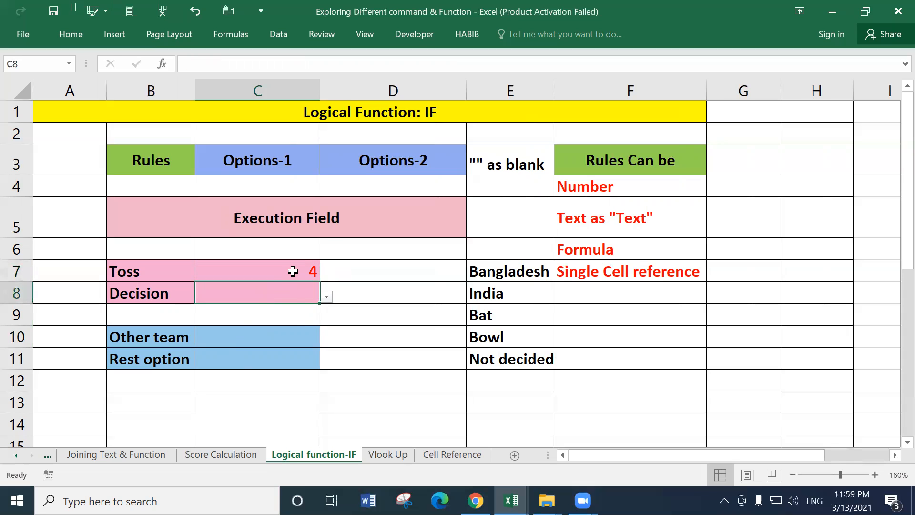
click(292, 270)
text(5)
key(Return)
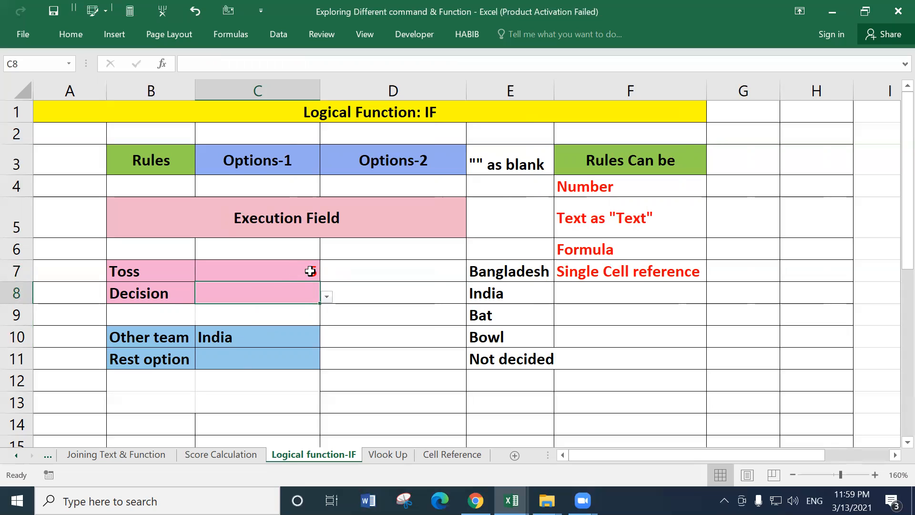
Step: Review the Number rule in F4 and inspect the formulas in C10 and C11
click(590, 187)
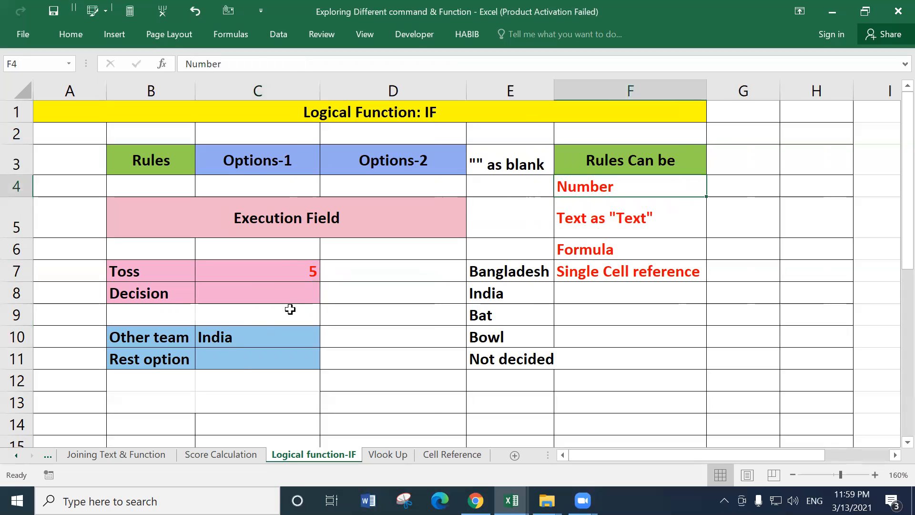
click(246, 337)
click(246, 359)
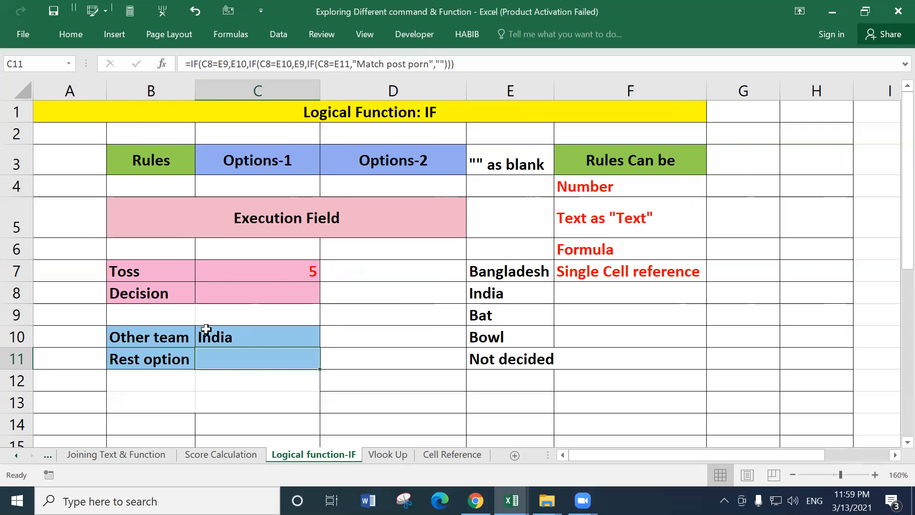
Step: Replace the E9 reference in the first condition of C11's Rest option formula with the text "Bat"
click(249, 404)
click(242, 352)
click(269, 291)
click(231, 365)
drag(219, 64, 227, 62)
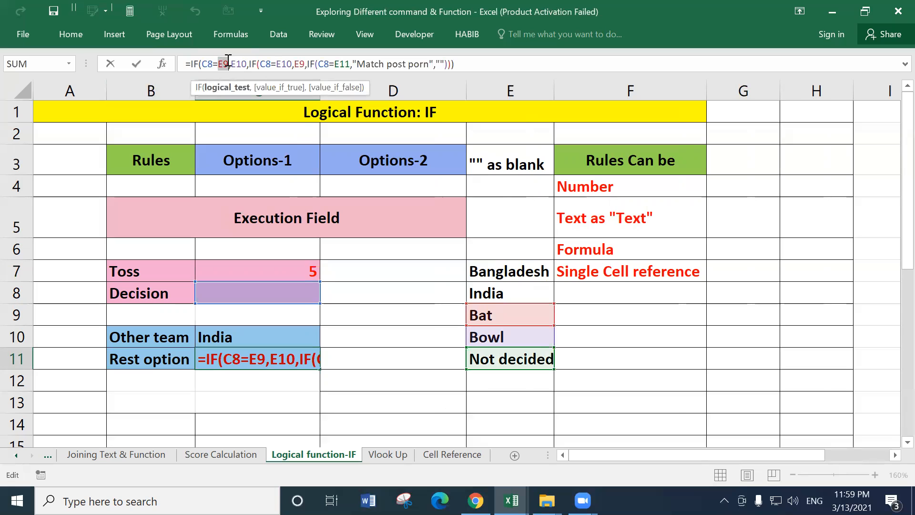
text("Bat)
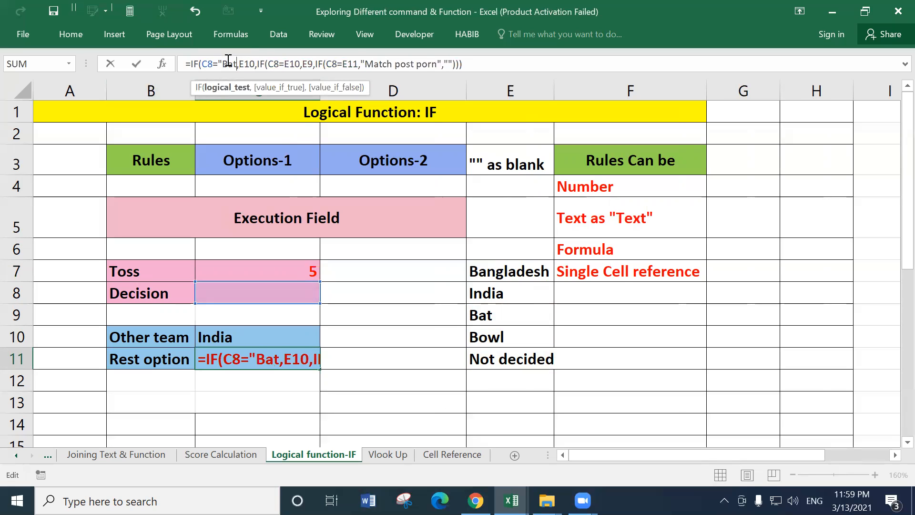
text(")
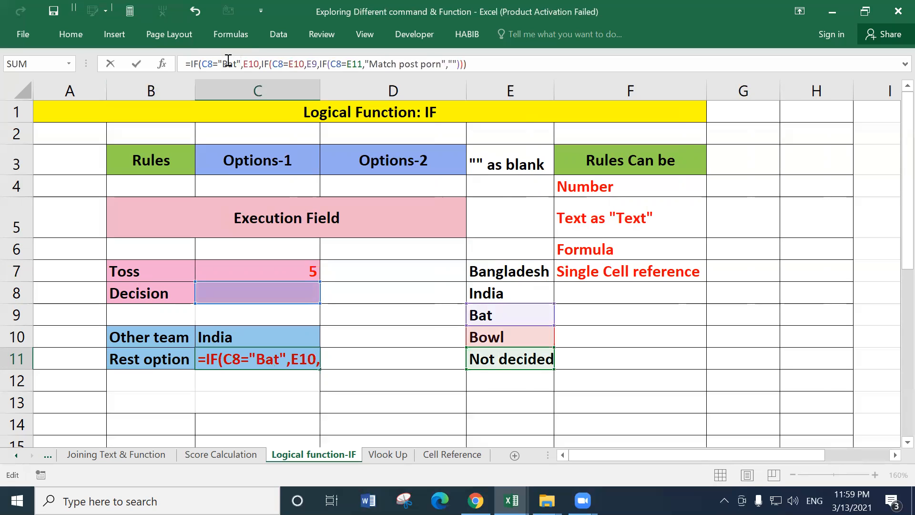
key(Return)
Step: Choose Bat from the dropdown in the decision cell C8
click(313, 297)
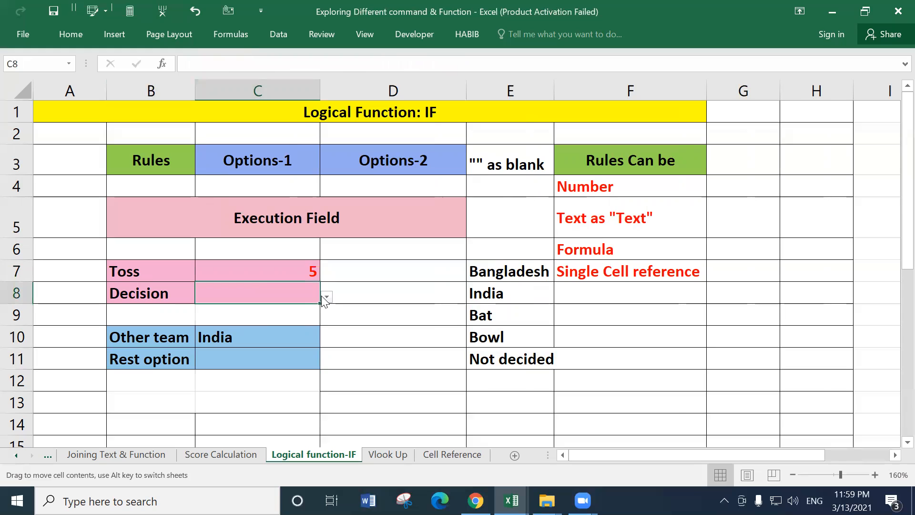
click(327, 296)
key(Escape)
key(alt+Down)
key(Return)
Step: Examine the Rest option result in C11 and the "Bat" text rule in its formula
click(249, 356)
click(239, 294)
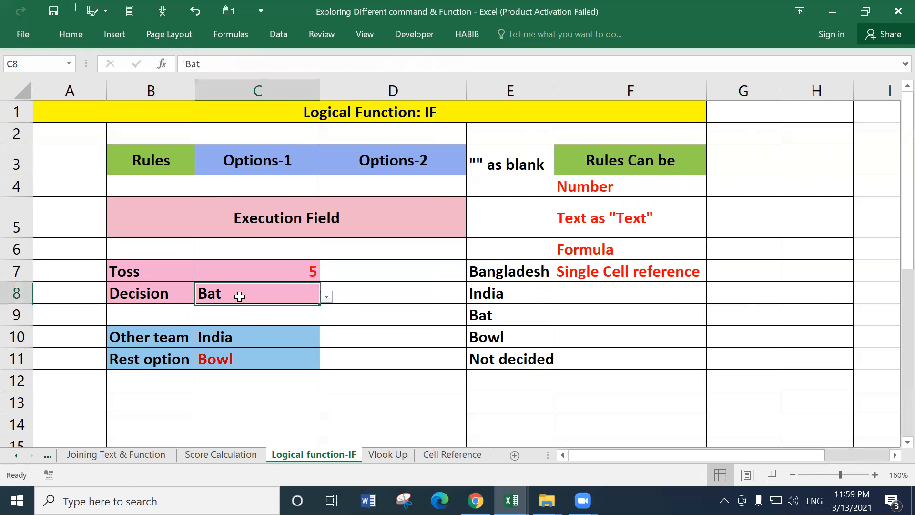
click(220, 354)
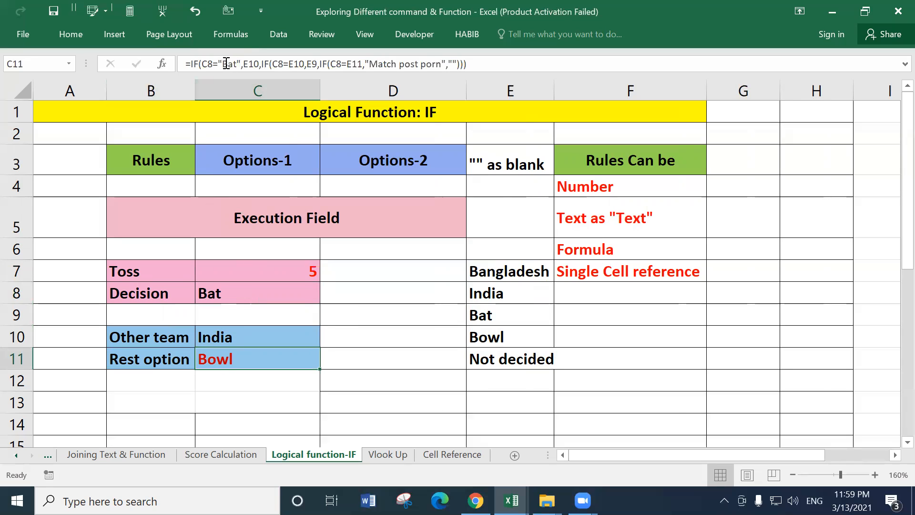
drag(219, 64, 241, 63)
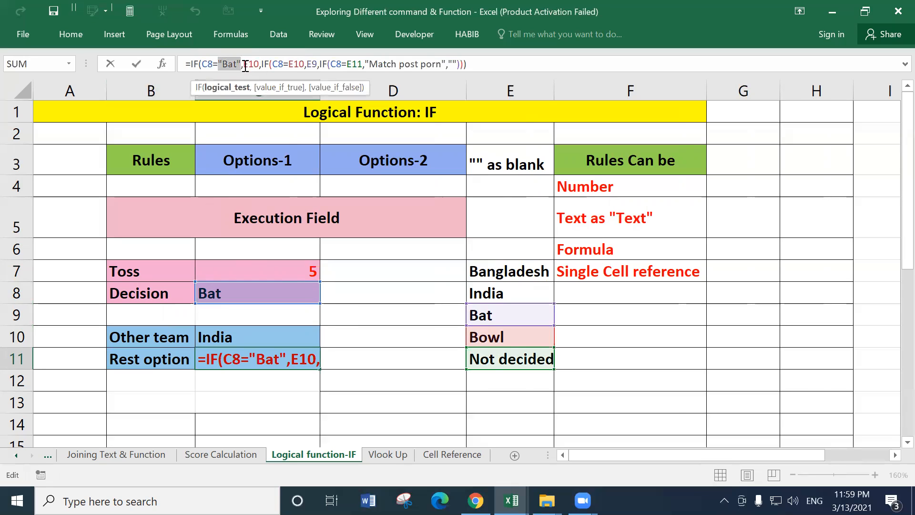
key(Return)
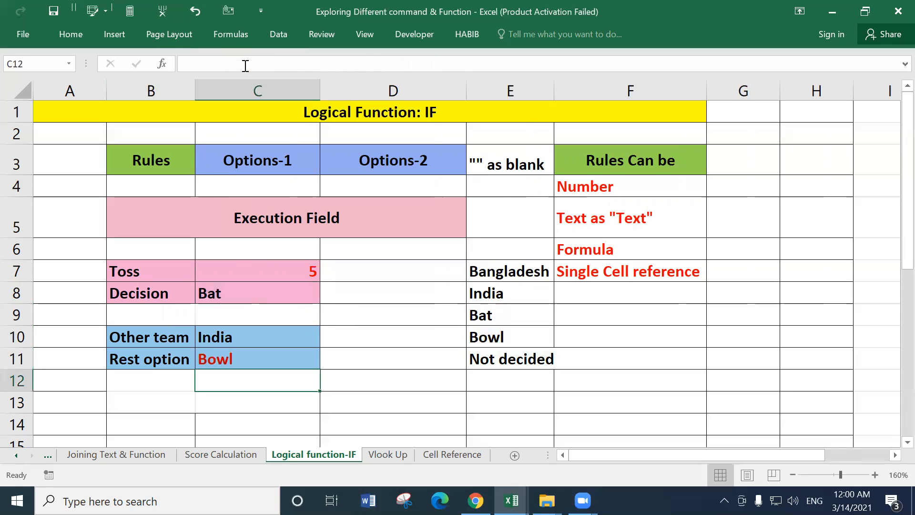
Step: Enter x in D9 as the lookup key beside the Bat option in E9
click(223, 358)
click(419, 337)
click(451, 356)
click(426, 312)
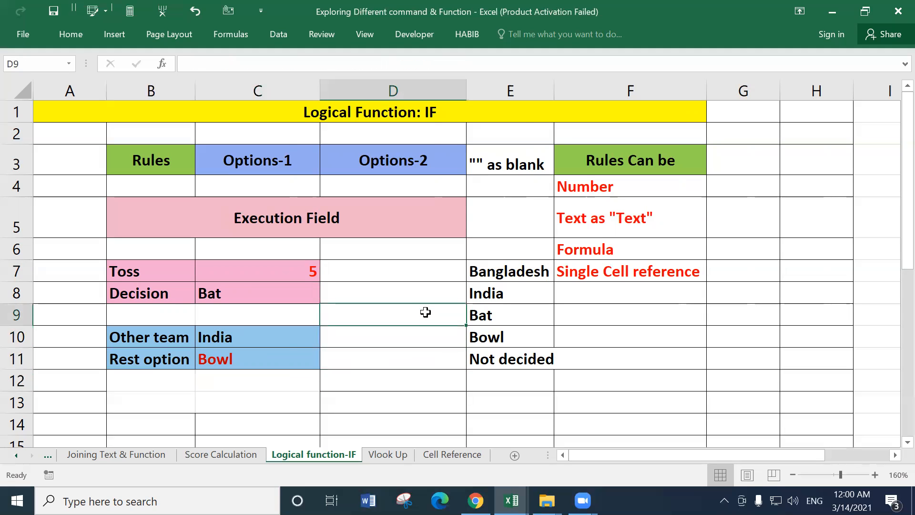
text(x)
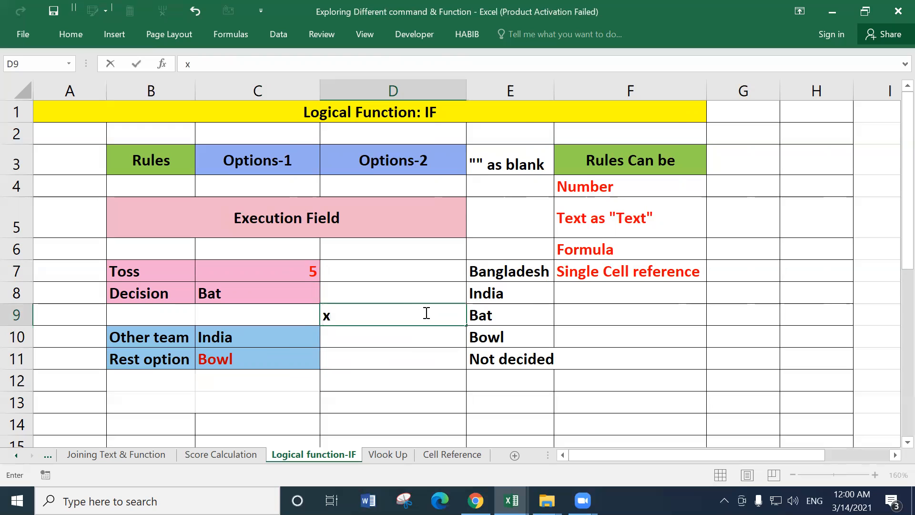
key(Return)
drag(409, 312, 474, 312)
drag(344, 317, 472, 315)
Step: Replace "Bat" in C11's first condition with a VLOOKUP function that has "x" as its lookup value
click(219, 359)
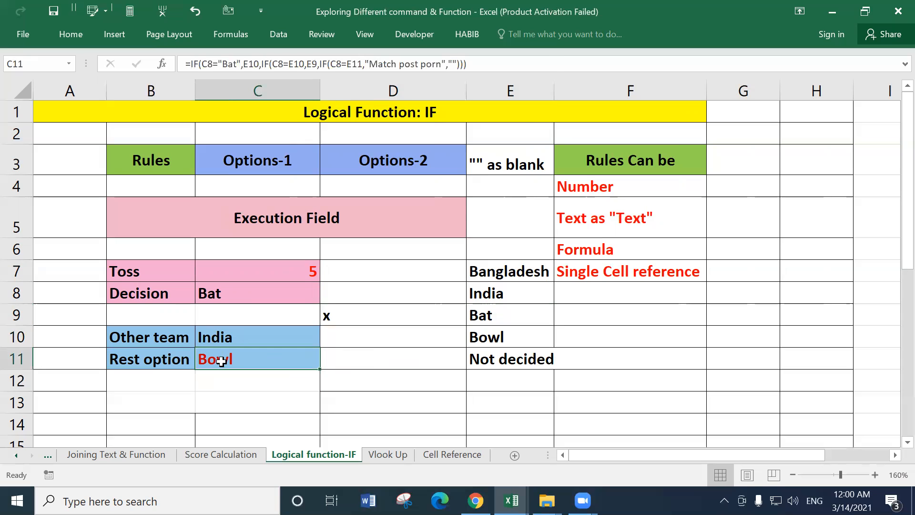
click(215, 65)
drag(218, 64, 241, 64)
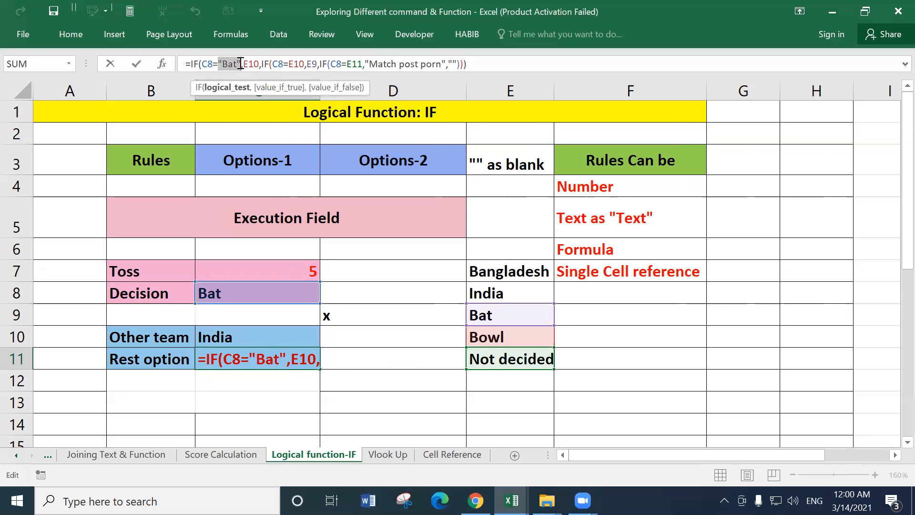
text(vlo)
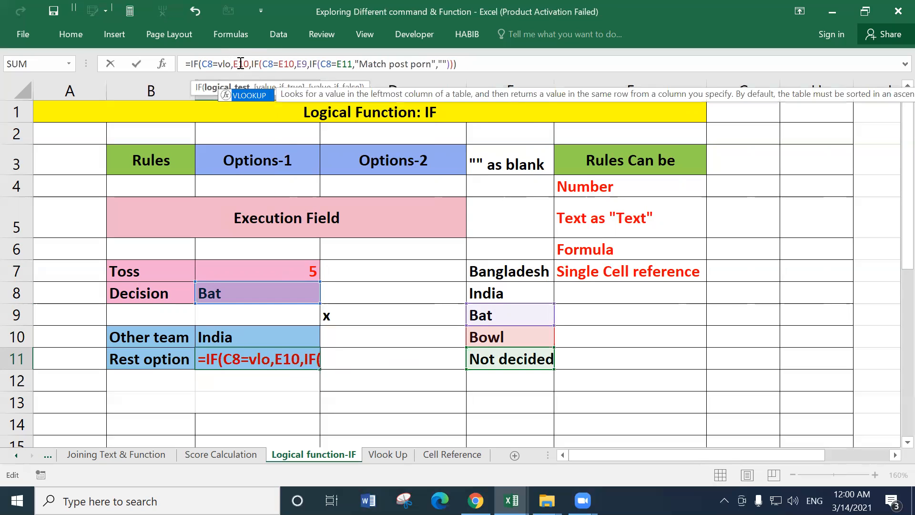
double_click(254, 96)
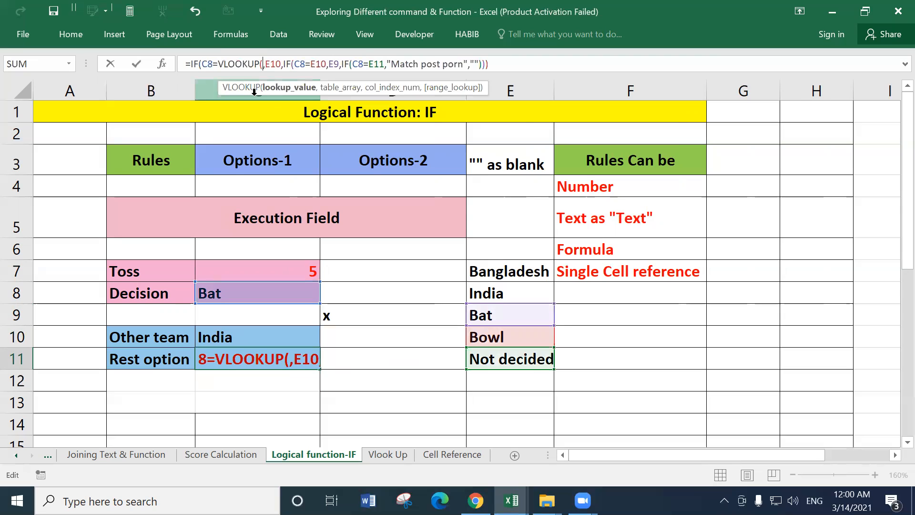
text("x)
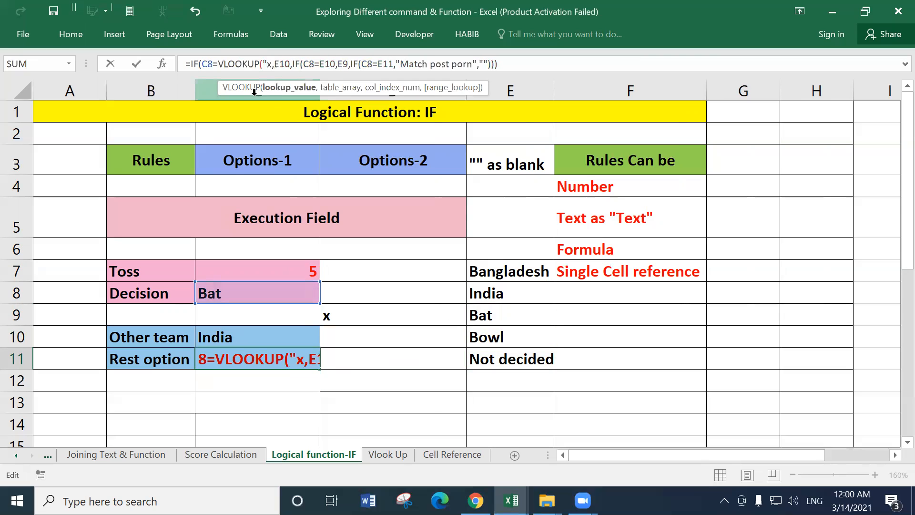
text(")
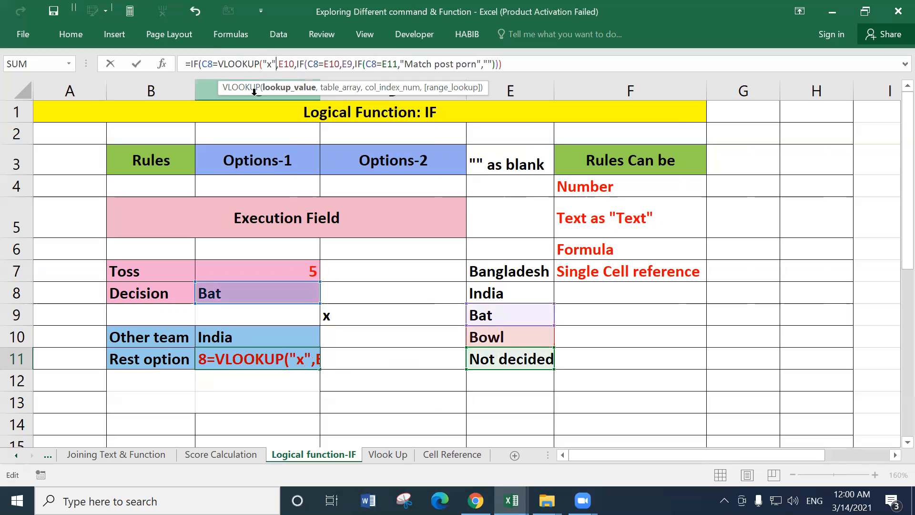
text(,)
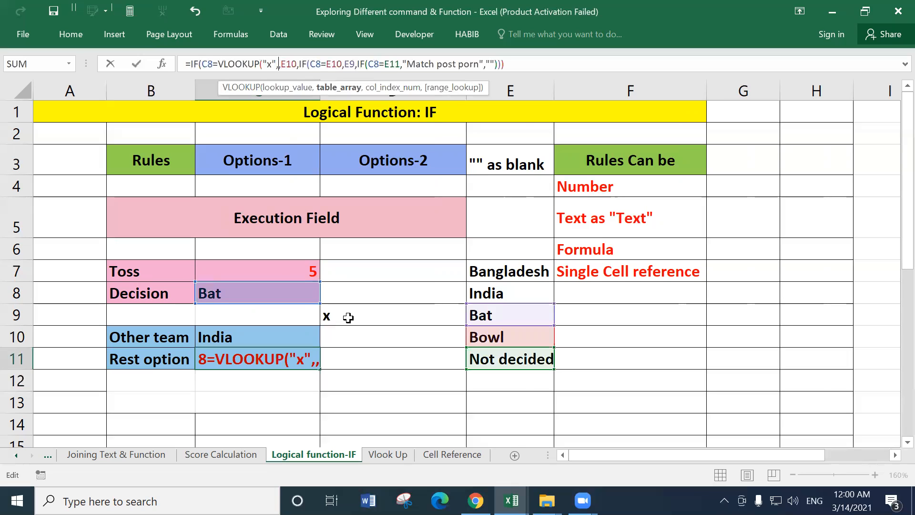
Step: Complete C11's VLOOKUP with table range D9:E9, column index 2 and match type 0, and commit the formula
drag(343, 314, 475, 314)
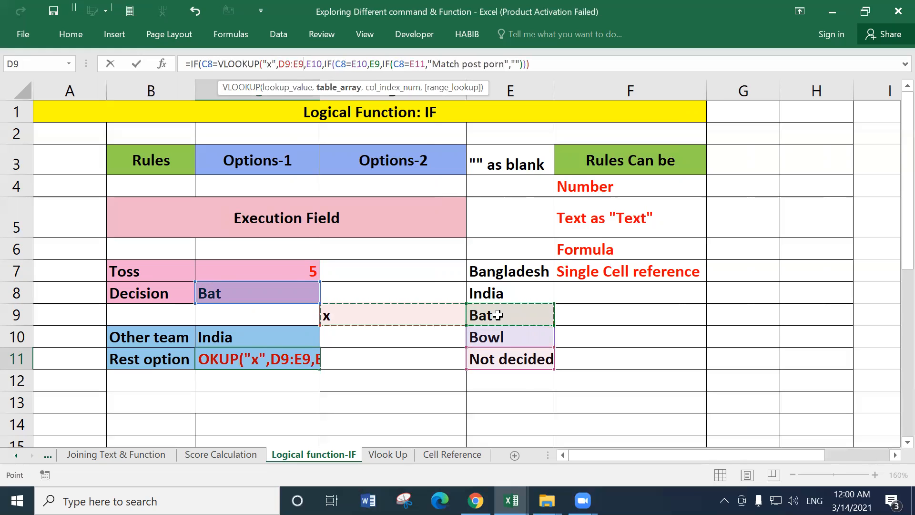
text(,2,)
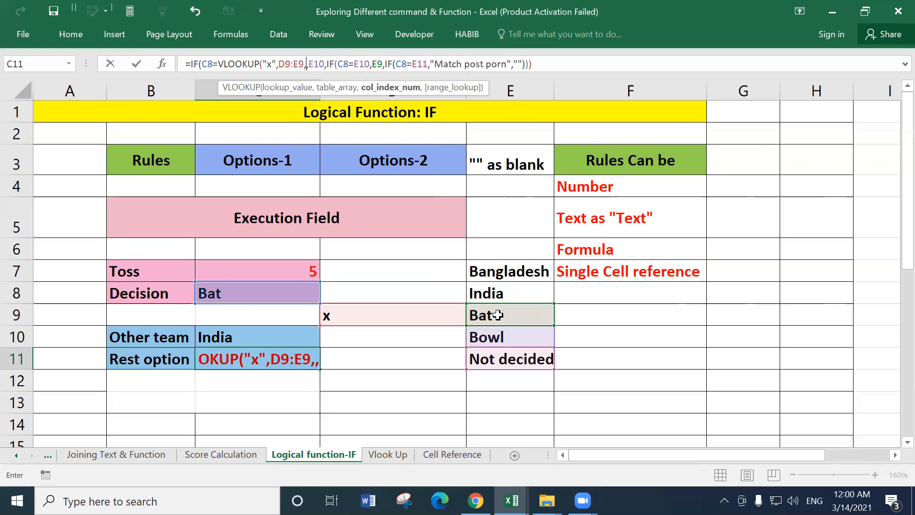
text())
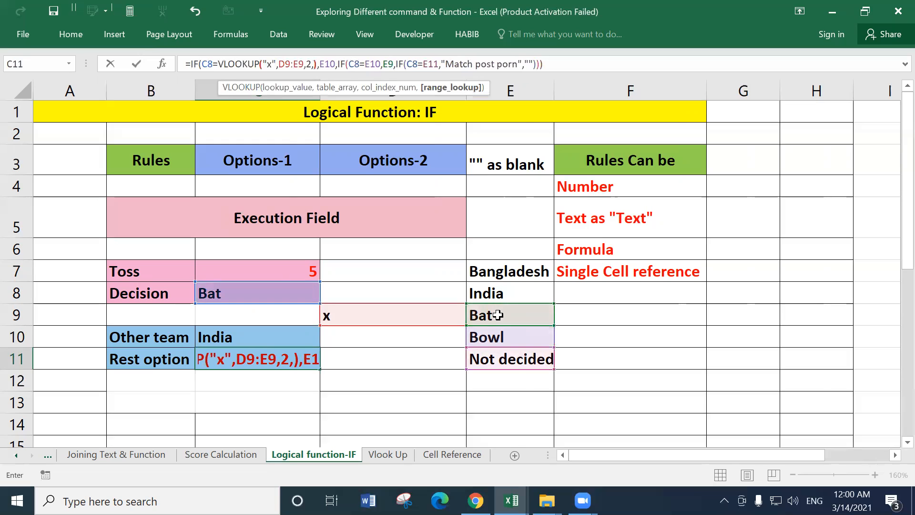
text())
key(BackSpace)
key(BackSpace)
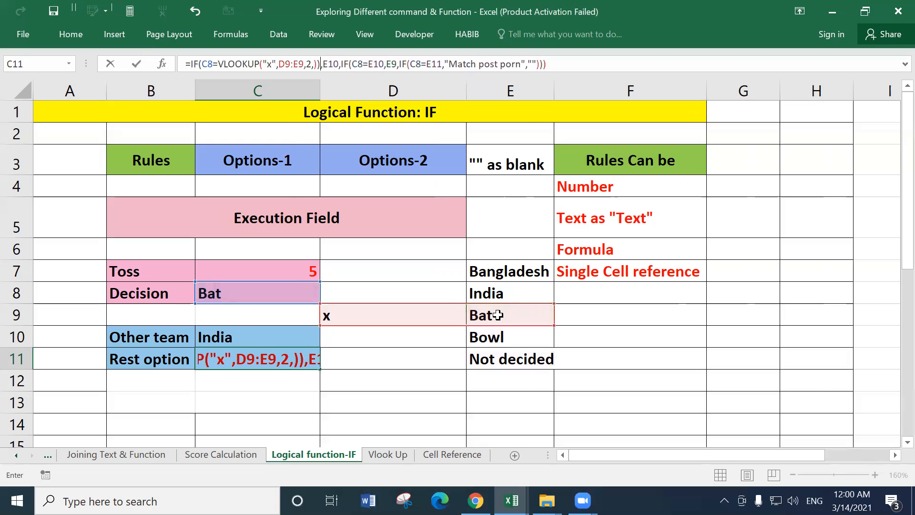
text(0)
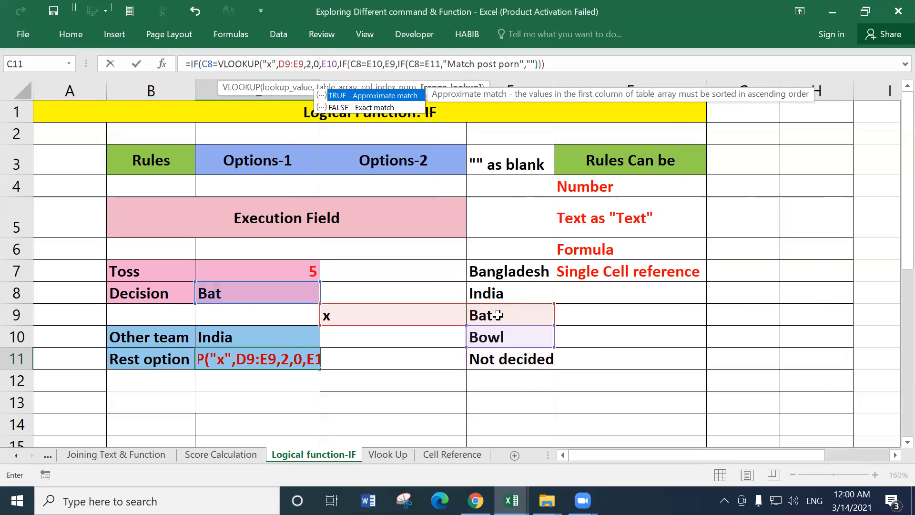
text())
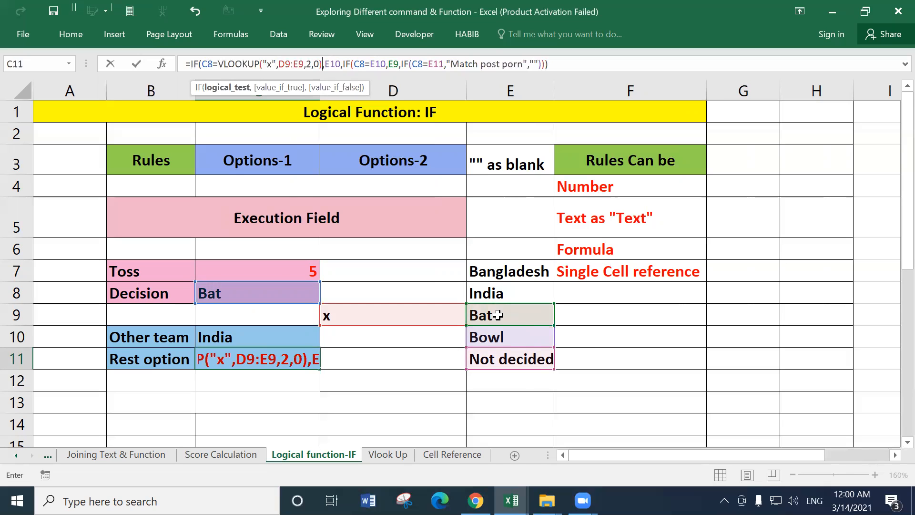
key(Return)
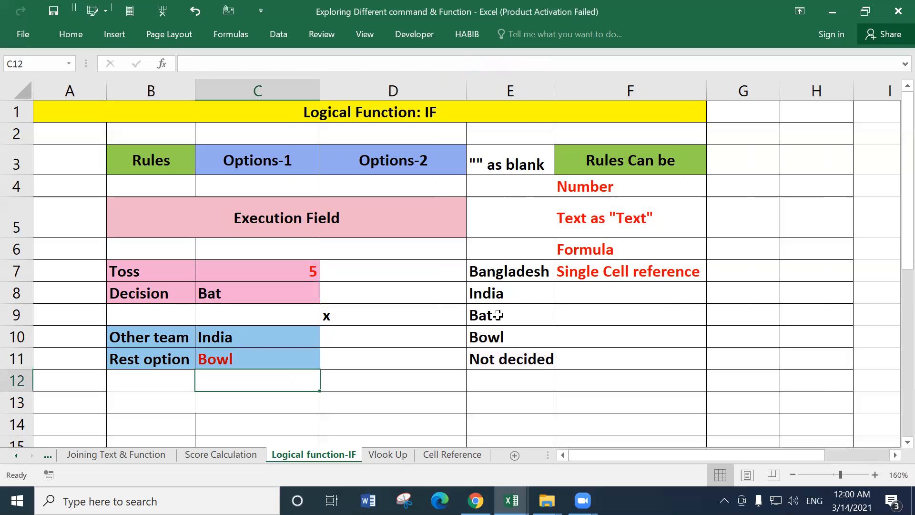
Step: Test the VLOOKUP rule by changing E9 to g, checking C11, and setting E9 back to Bat
drag(358, 316, 469, 316)
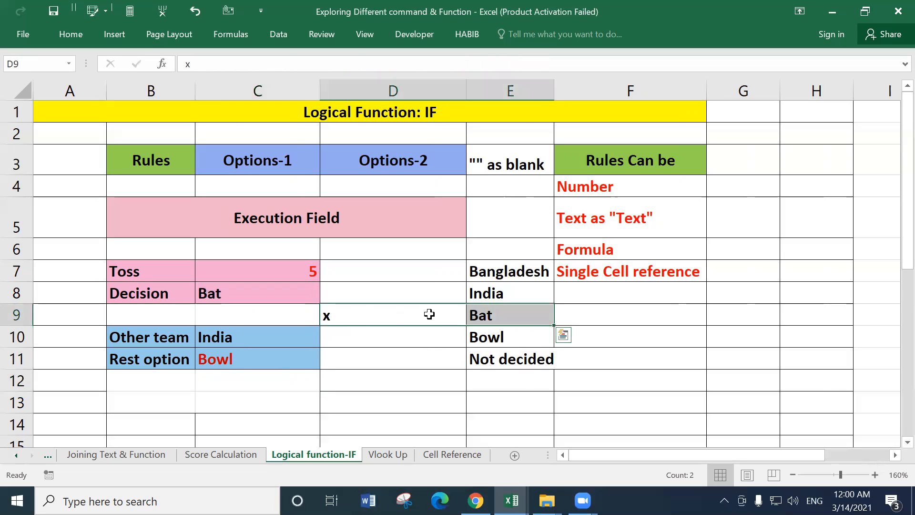
click(343, 312)
click(483, 316)
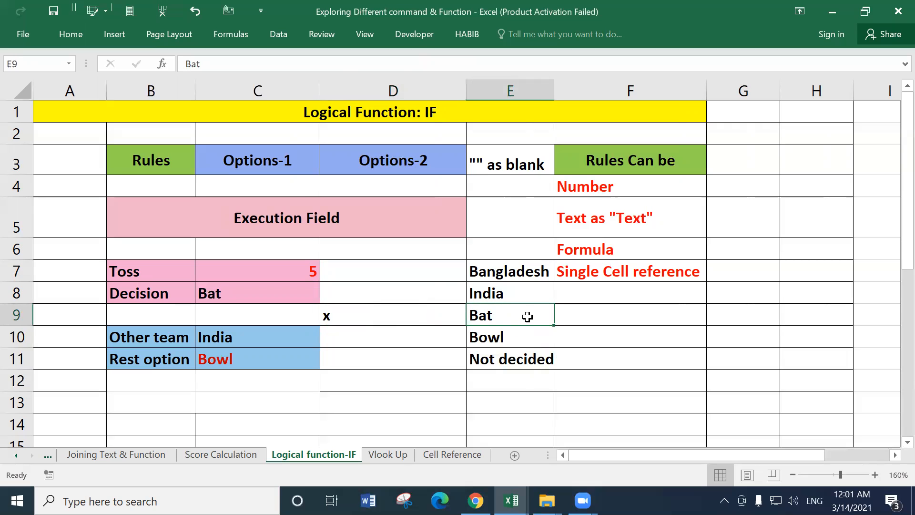
text(g)
key(Return)
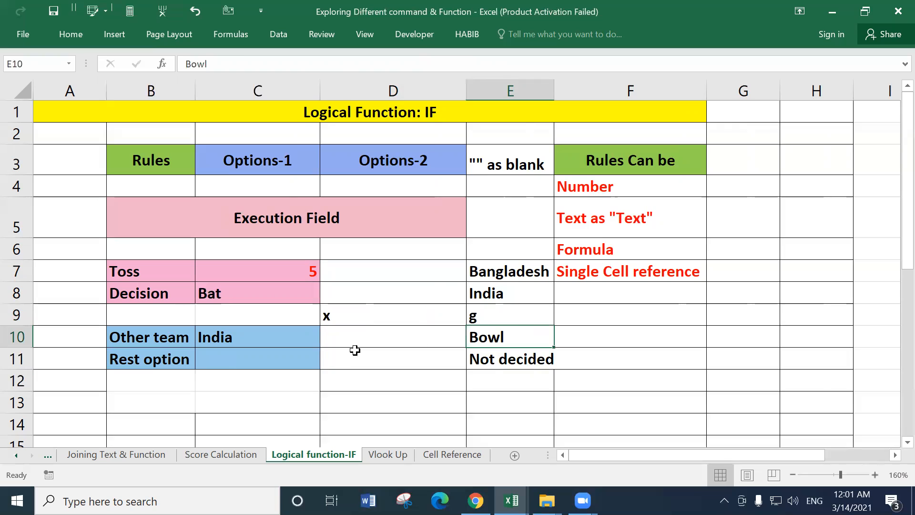
click(284, 357)
click(478, 315)
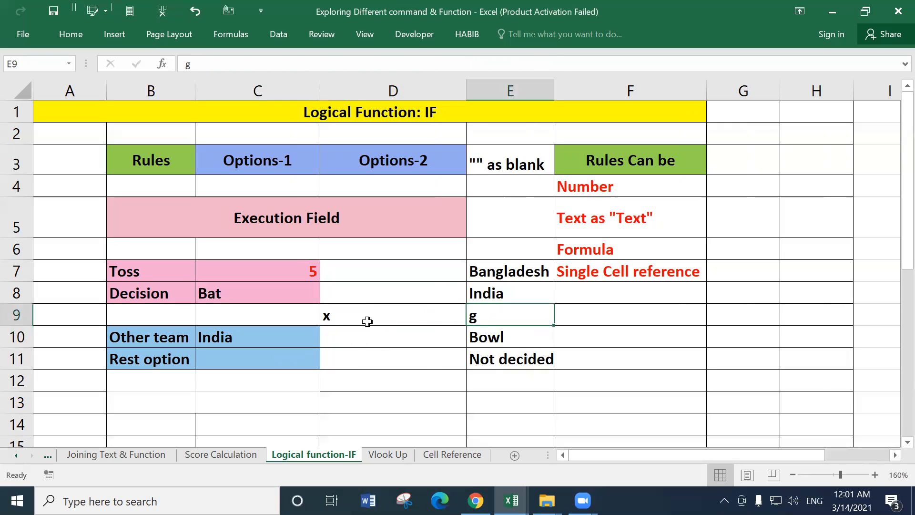
text(Bat)
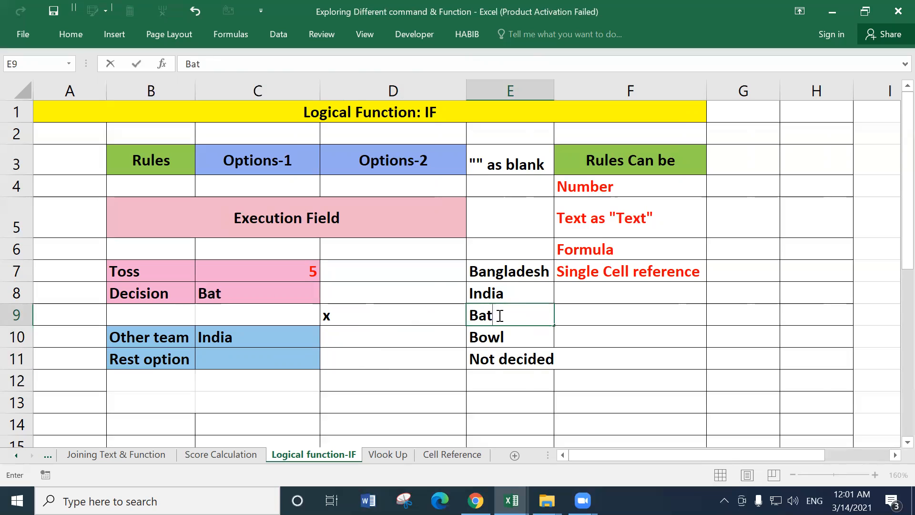
key(Return)
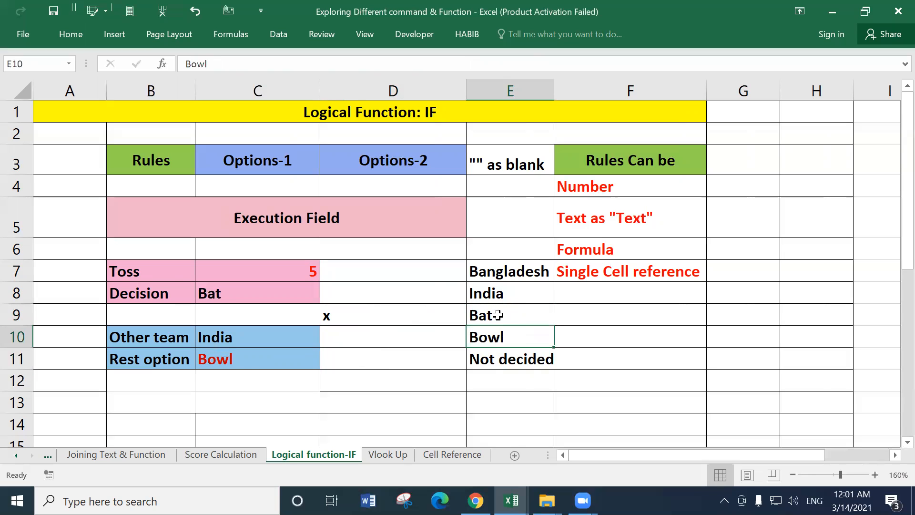
Step: Reuse the VLOOKUP part of C11's formula in F12 as the standalone formula =VLOOKUP("x",D9:E9,2,0)
click(242, 359)
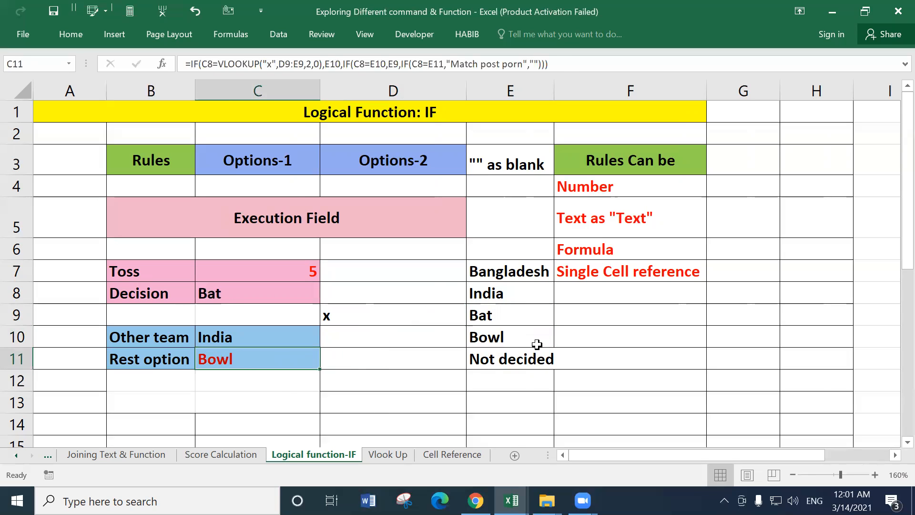
drag(218, 64, 321, 64)
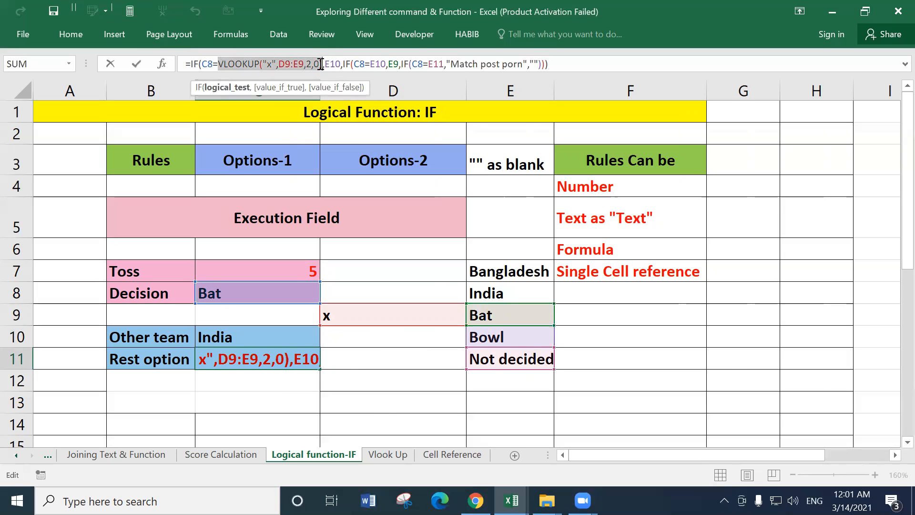
key(Return)
click(591, 381)
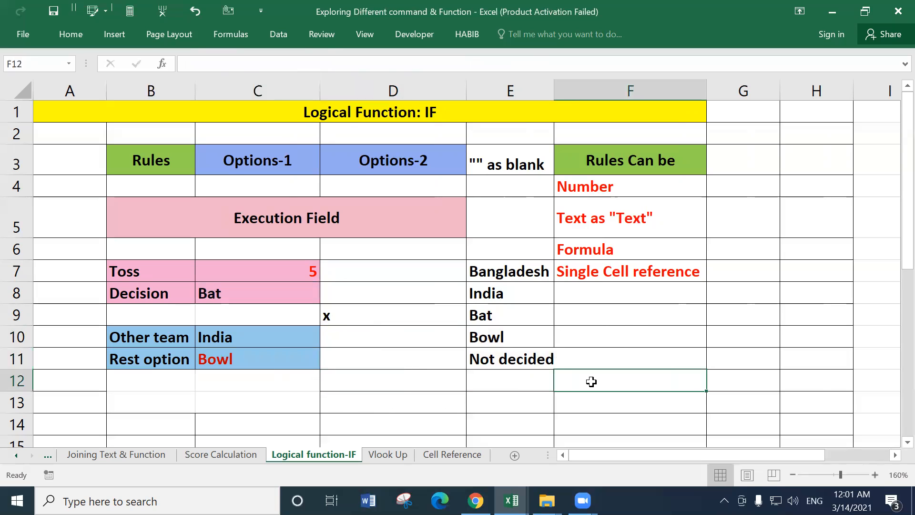
double_click(591, 382)
text(VLOOKUP("x",D9:E9,2,0))
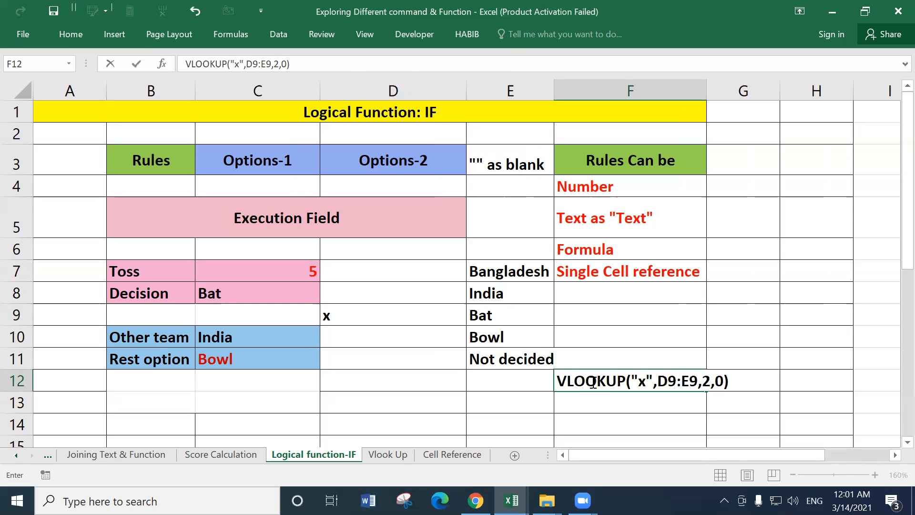
click(561, 380)
text(=)
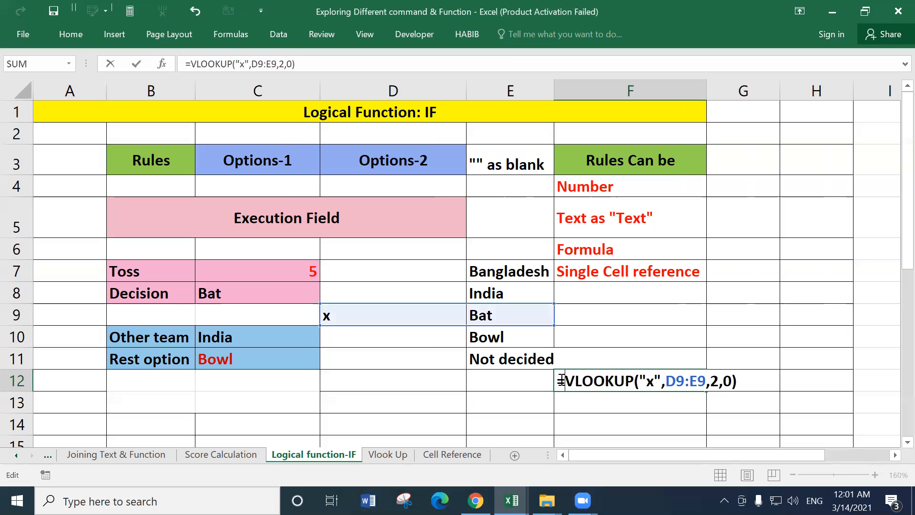
key(Return)
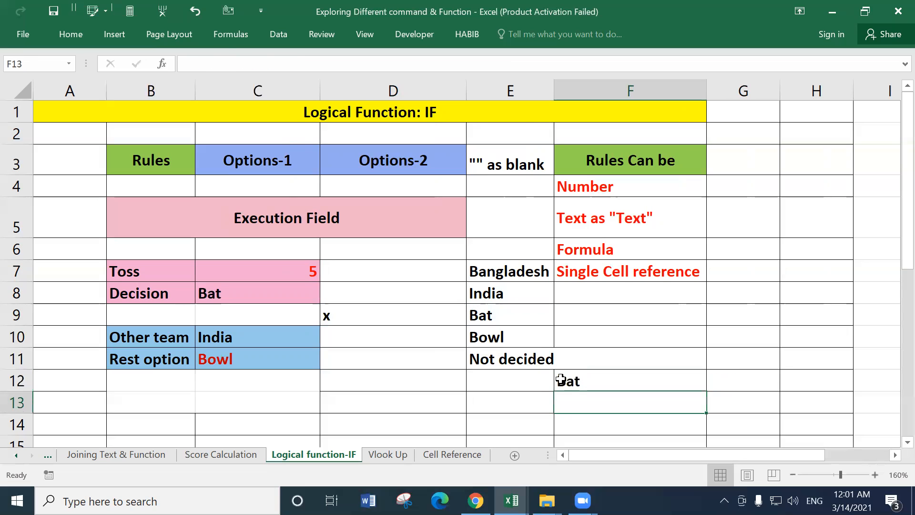
Step: Compare the standalone VLOOKUP formula in F12 with the VLOOKUP used inside C11's first IF condition
click(561, 379)
click(292, 66)
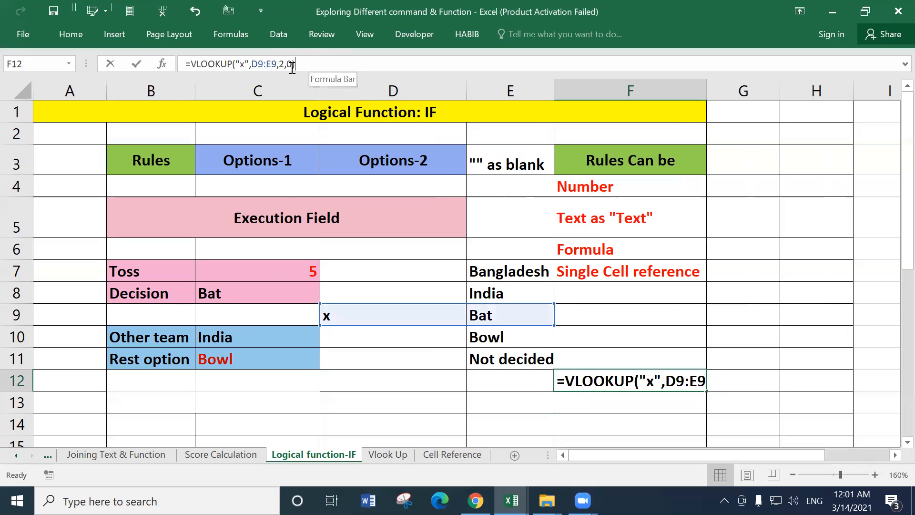
drag(292, 66, 118, 70)
key(Return)
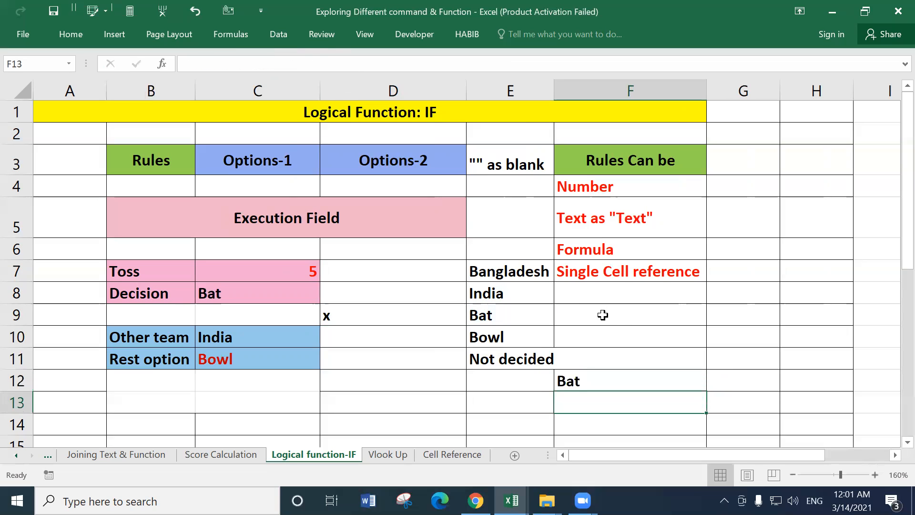
click(573, 380)
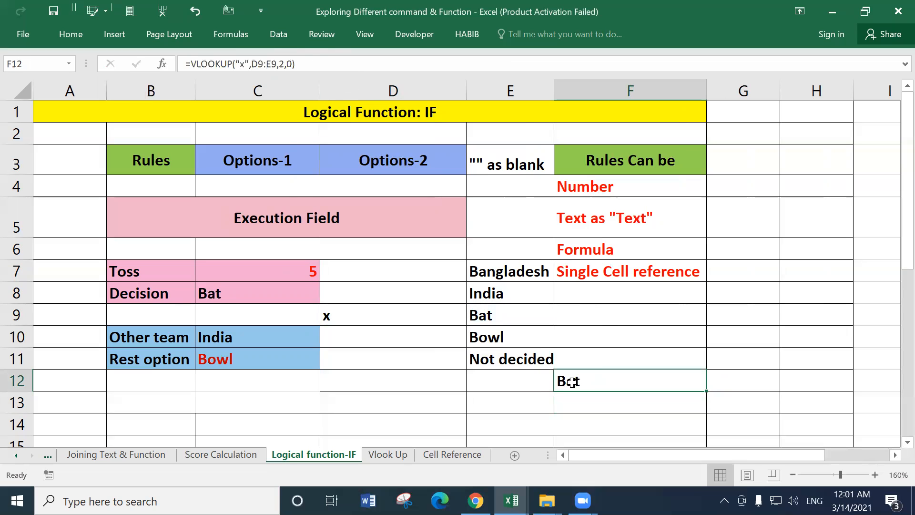
click(224, 360)
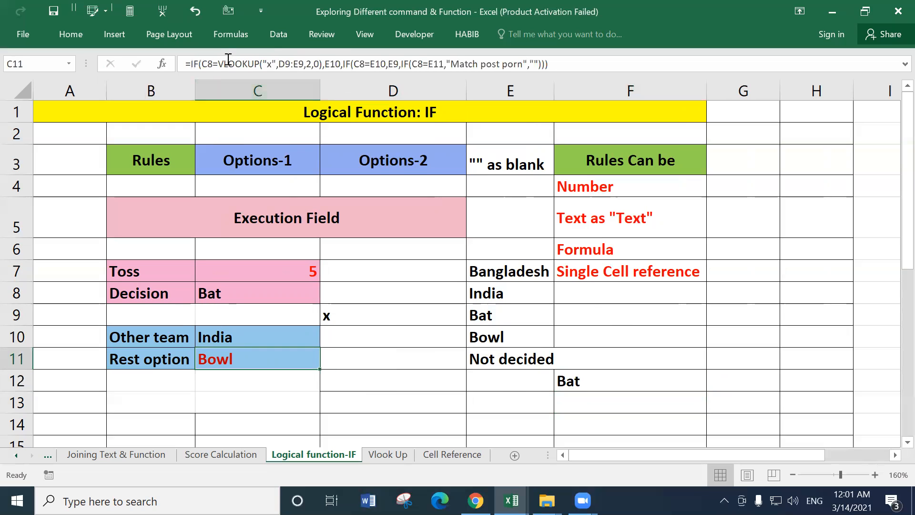
drag(218, 64, 324, 67)
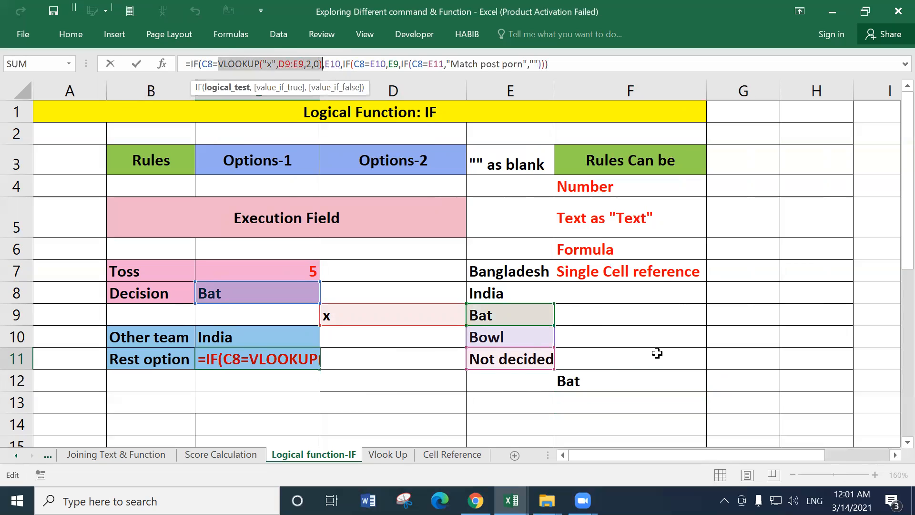
key(Return)
click(216, 363)
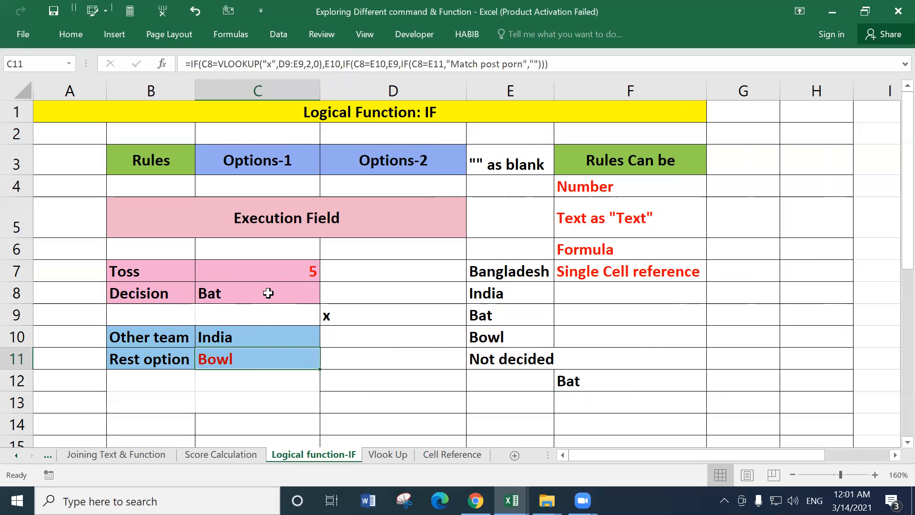
click(240, 383)
Step: Replace the VLOOKUP condition in C11's first IF with the numeric rule C8>5
click(231, 355)
drag(220, 64, 322, 63)
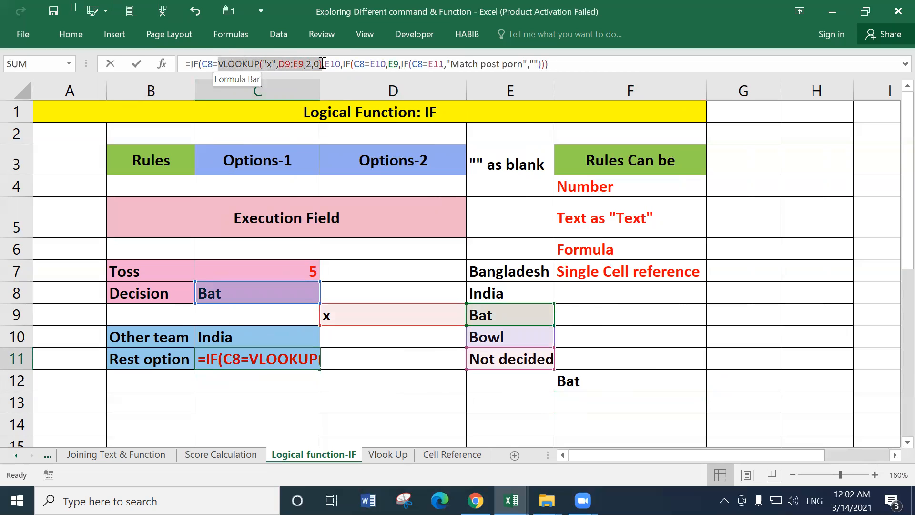
key(BackSpace)
key(BackSpace)
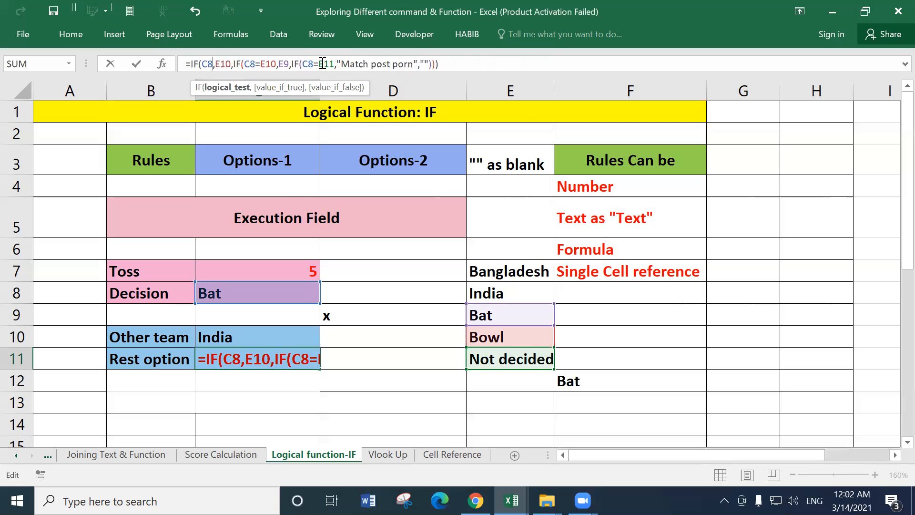
text(>)
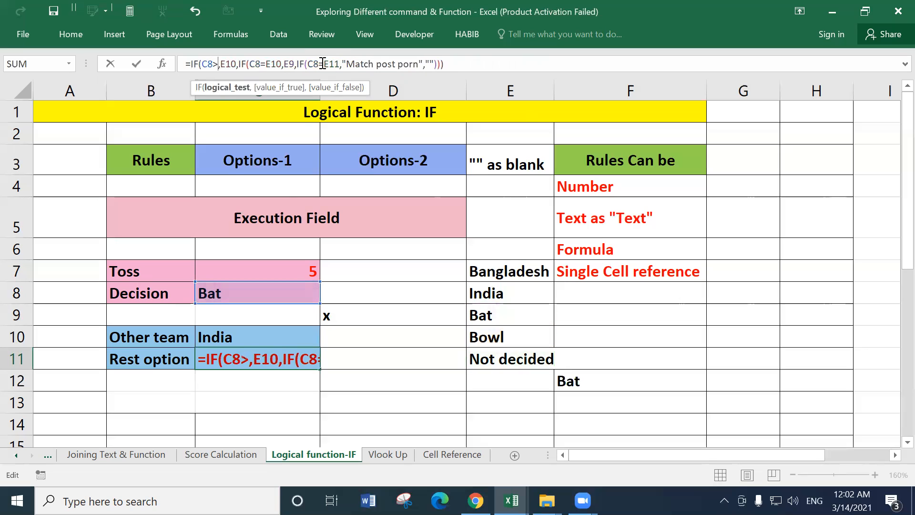
text(5)
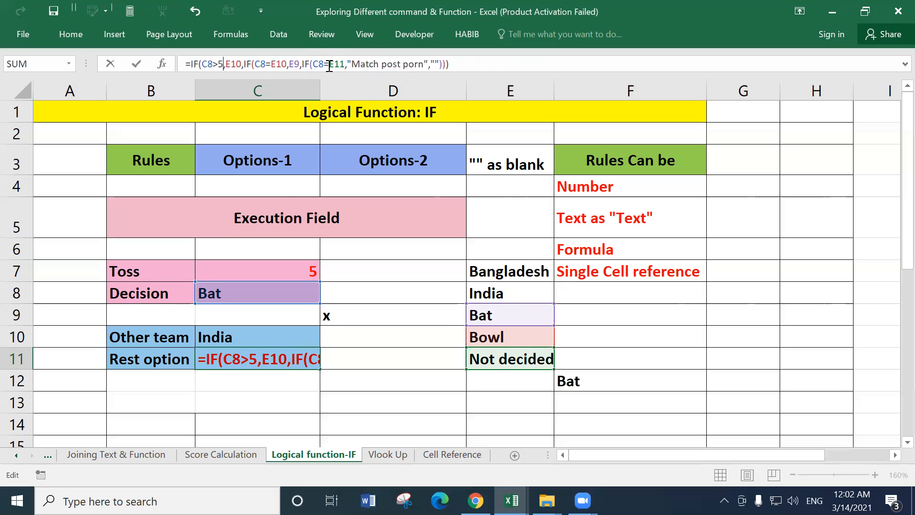
key(Return)
Step: Try to enter 4 as the Decision value in C8
click(231, 293)
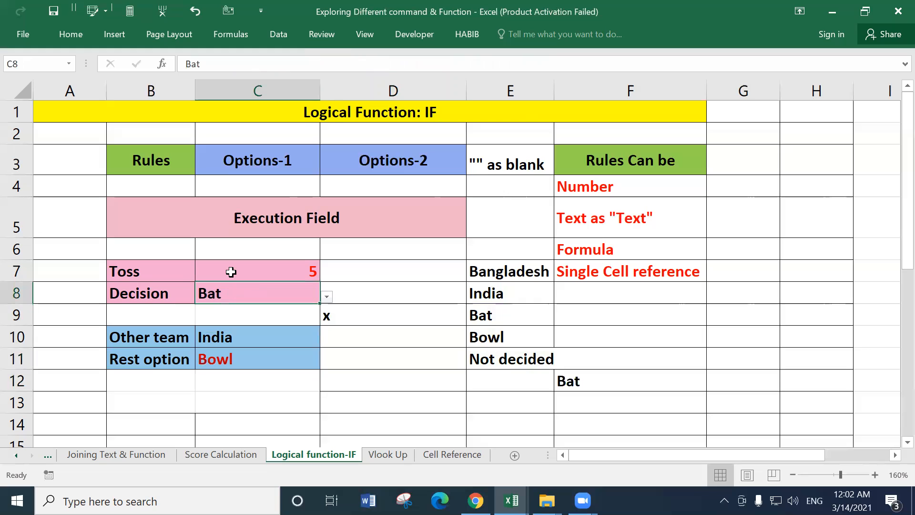
text(4)
key(Return)
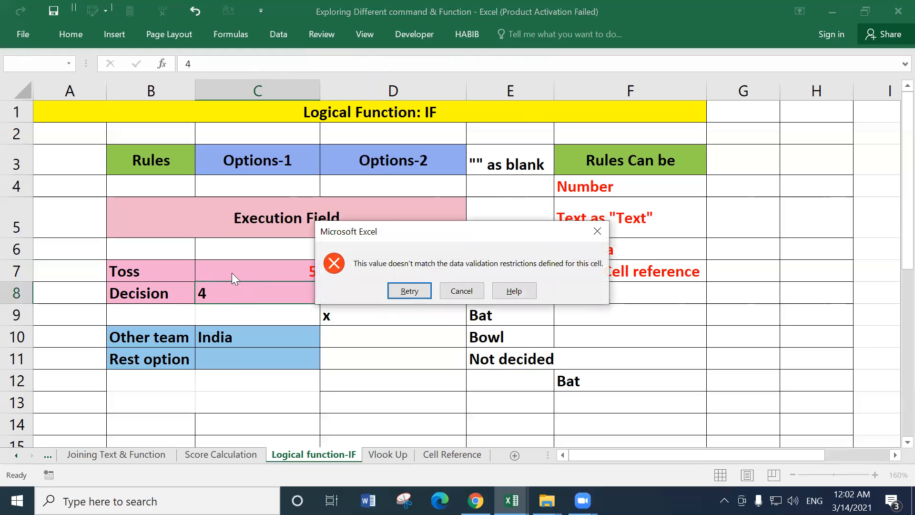
click(597, 231)
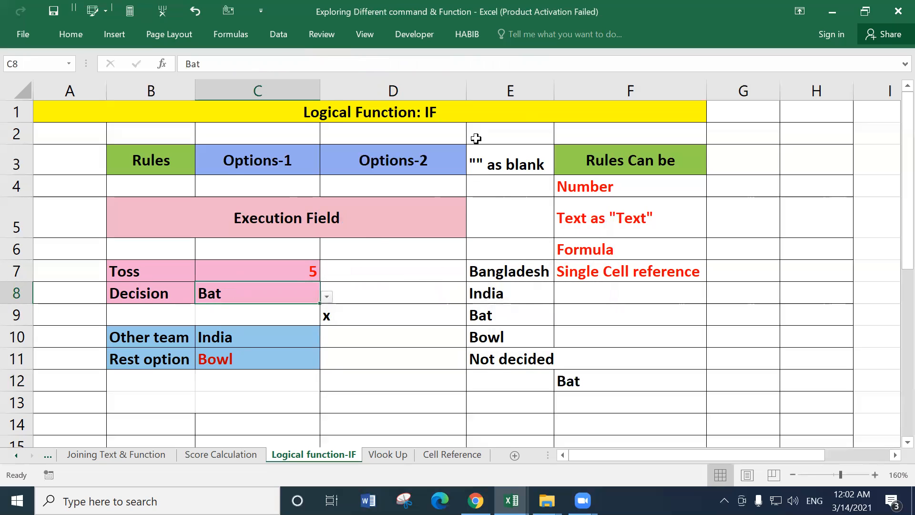
Step: Turn off the error alert for invalid data in C8's data validation
click(286, 37)
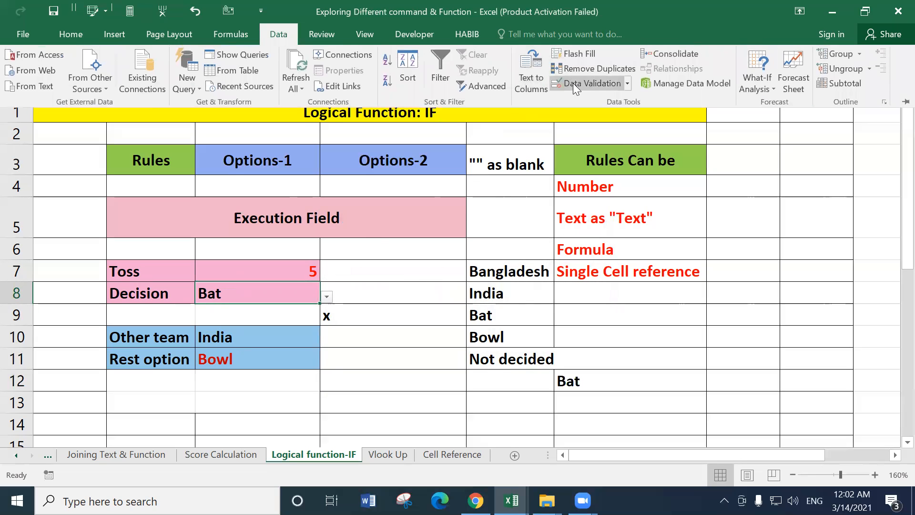
click(573, 83)
click(544, 213)
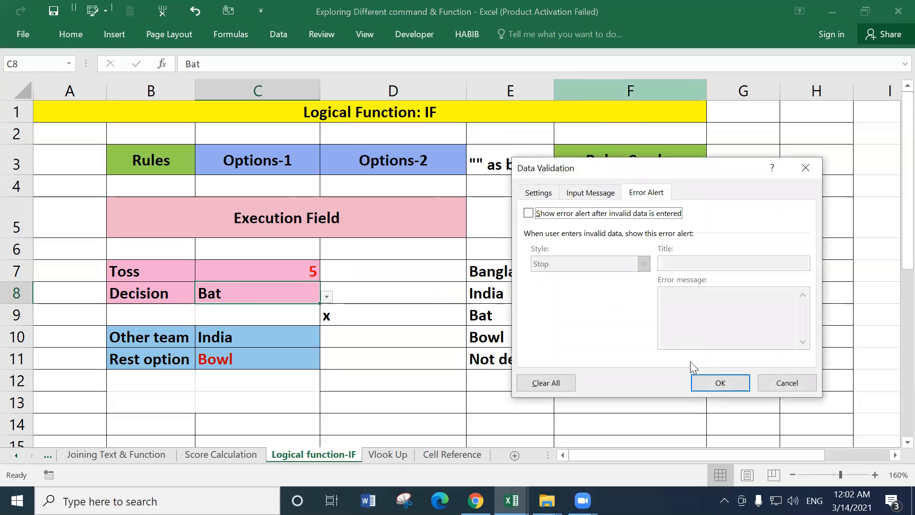
click(699, 380)
Step: Test the greater-than rule by entering 4 and then 6 in C8 and checking the Rest option in C11
text(4)
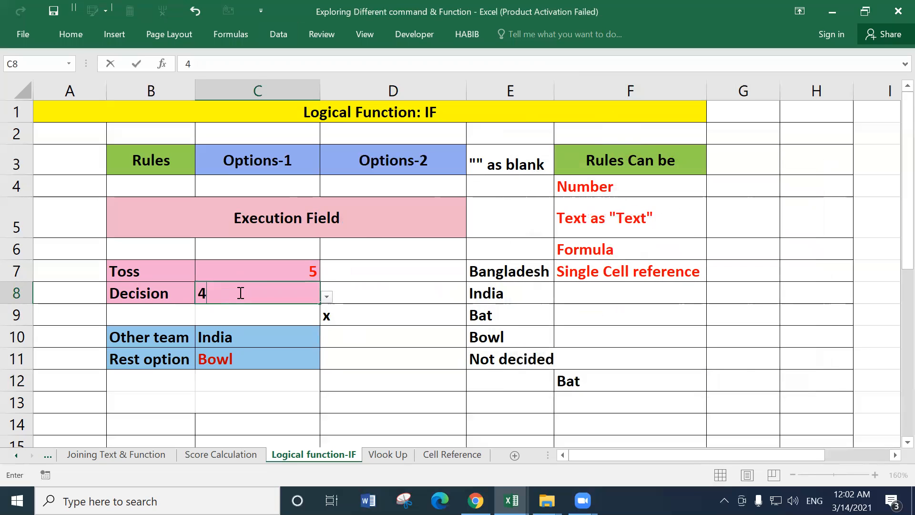
key(Return)
click(240, 292)
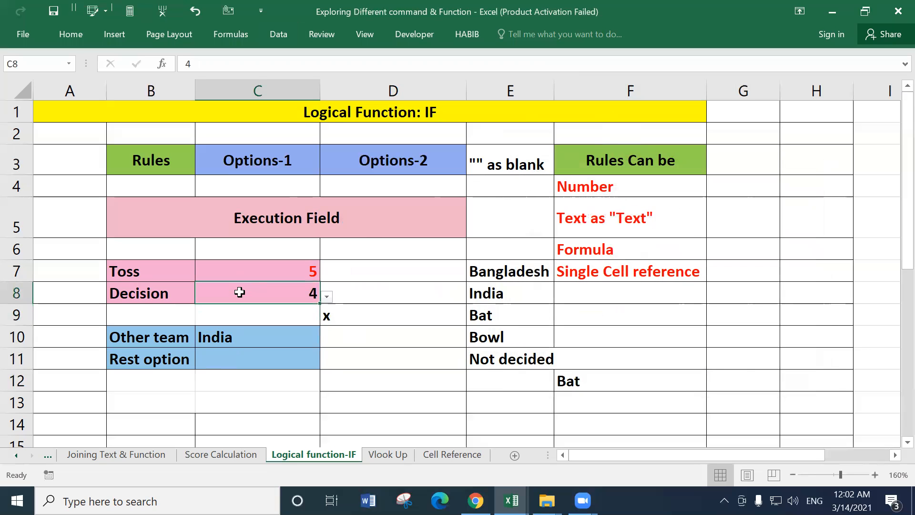
text(6)
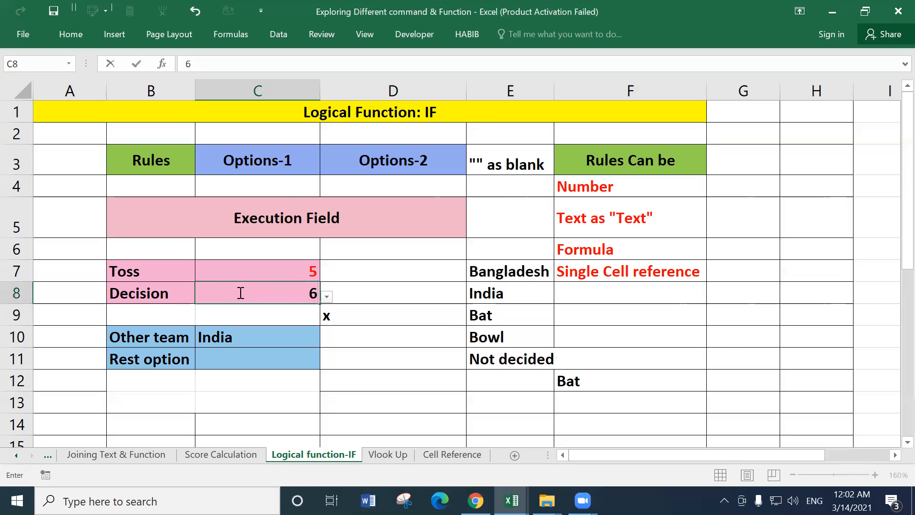
key(Return)
click(236, 363)
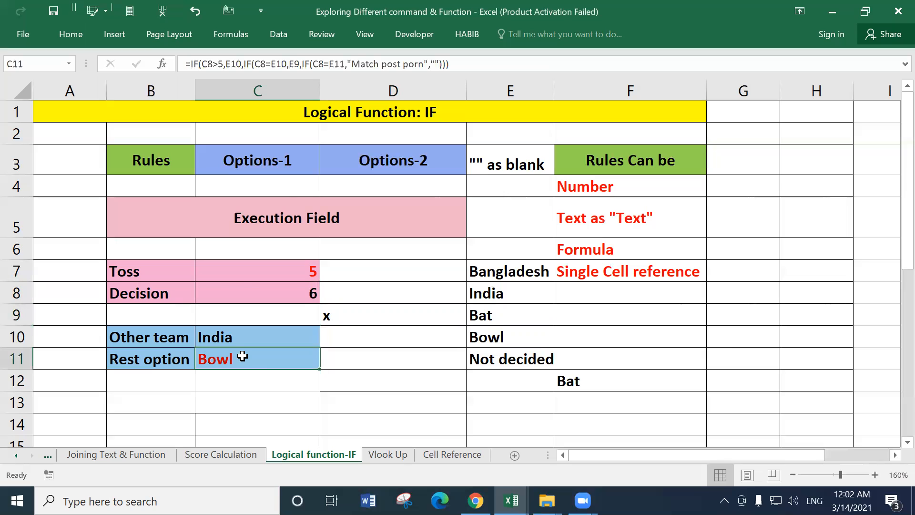
click(292, 294)
click(230, 359)
click(267, 294)
click(245, 355)
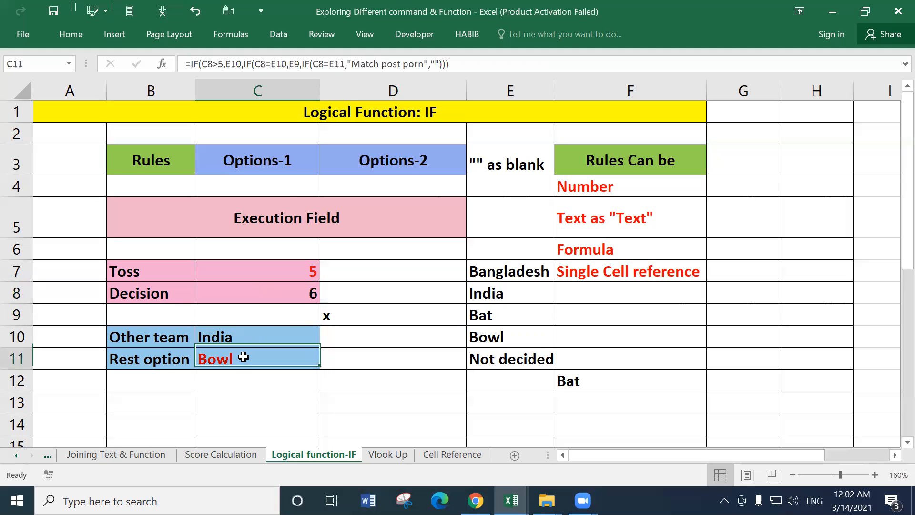
Step: Change the first condition in C11's formula to C8<5
click(219, 63)
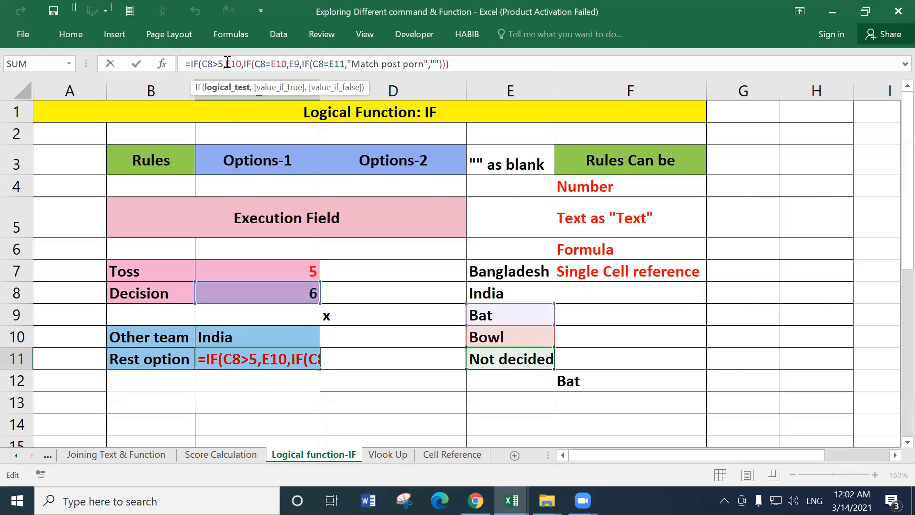
key(BackSpace)
text(<)
key(Return)
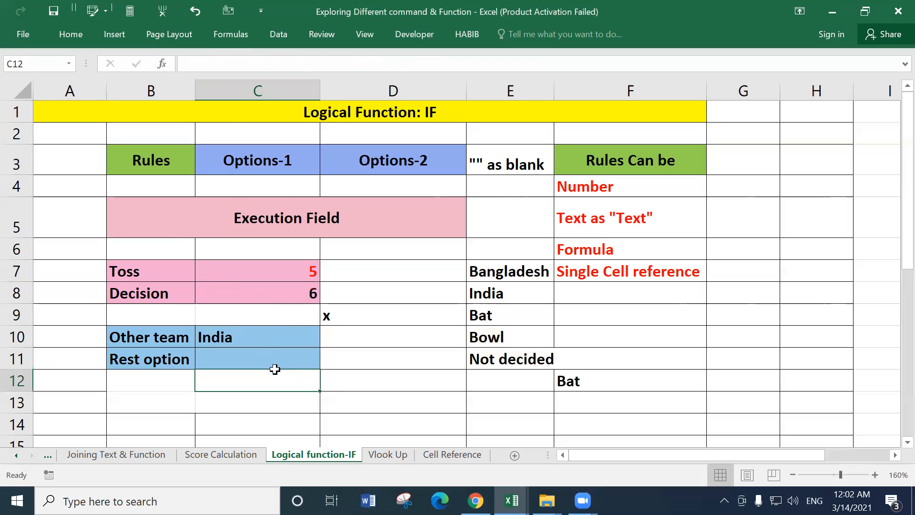
Step: Test the less-than rule by entering 4, 2 and 1 in C8 and checking C11
click(267, 359)
click(306, 292)
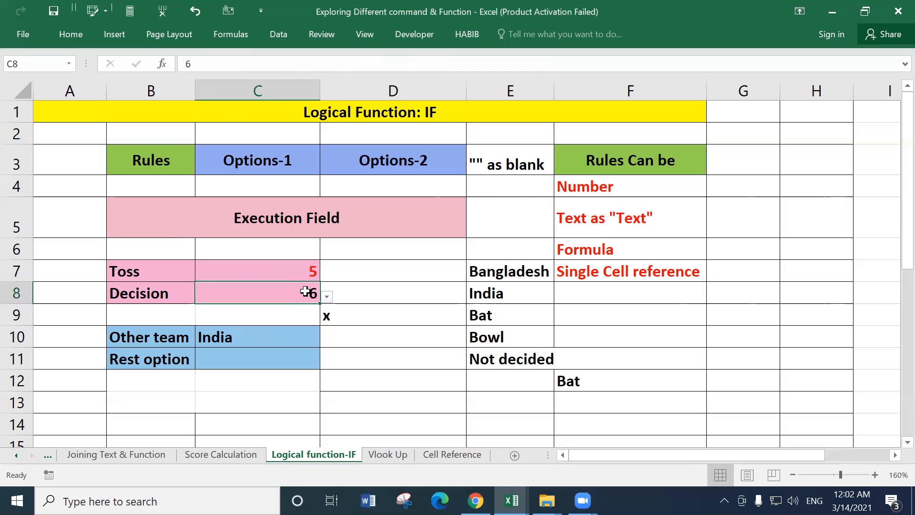
text(4)
key(Return)
click(308, 291)
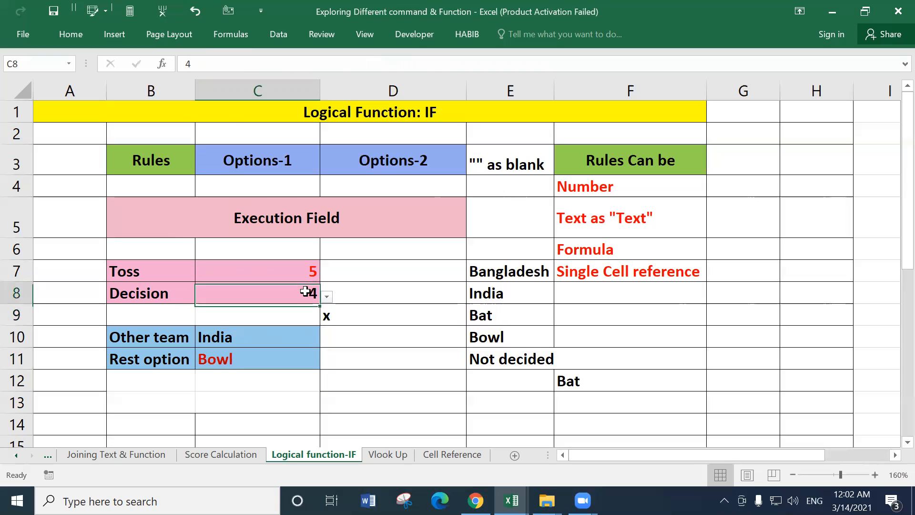
text(2)
key(Return)
click(308, 292)
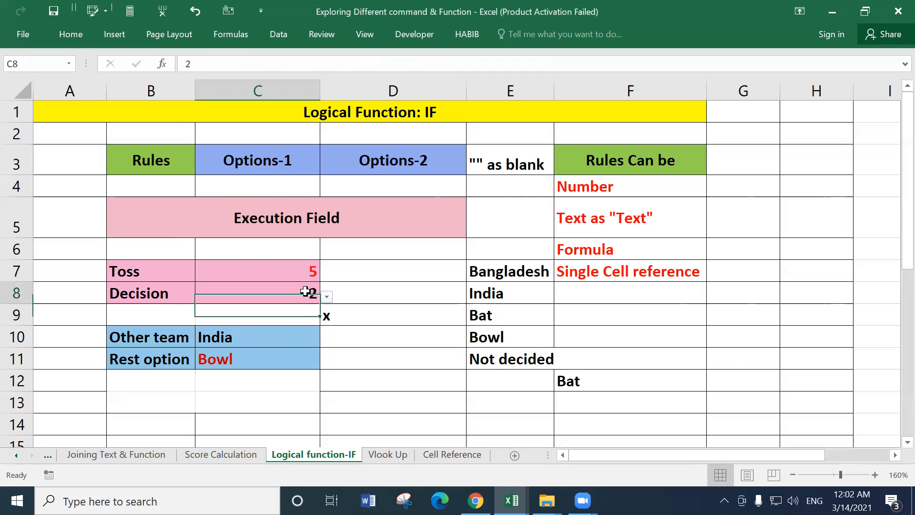
text(1)
key(Return)
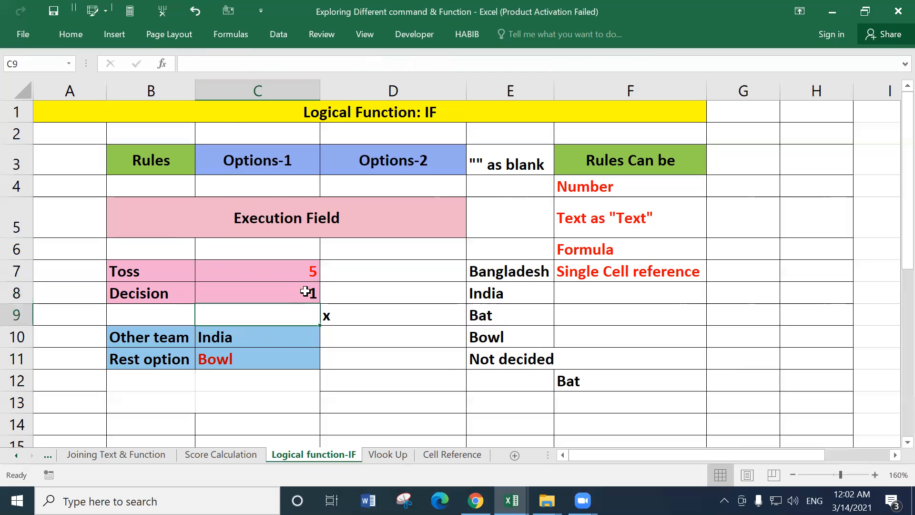
click(266, 353)
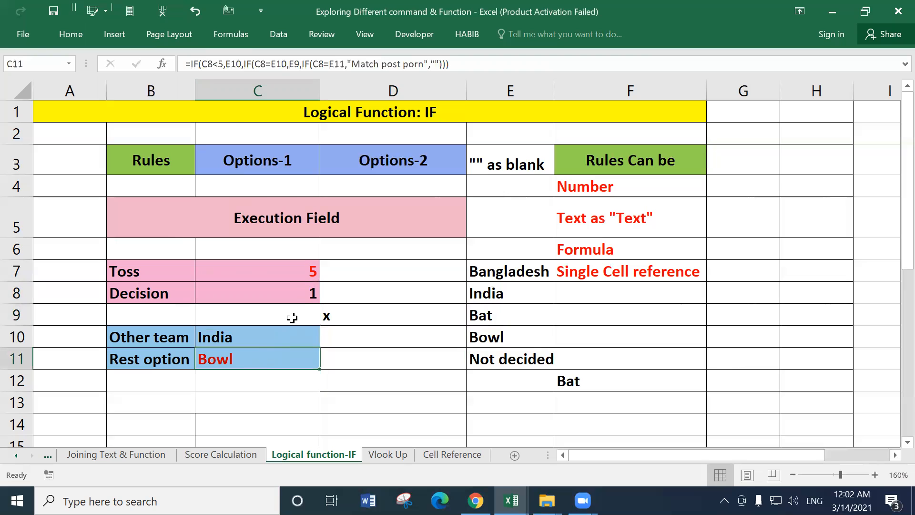
Step: Clear the Decision value in C8 and check how C11's formula handles the empty cell
click(292, 293)
key(Delete)
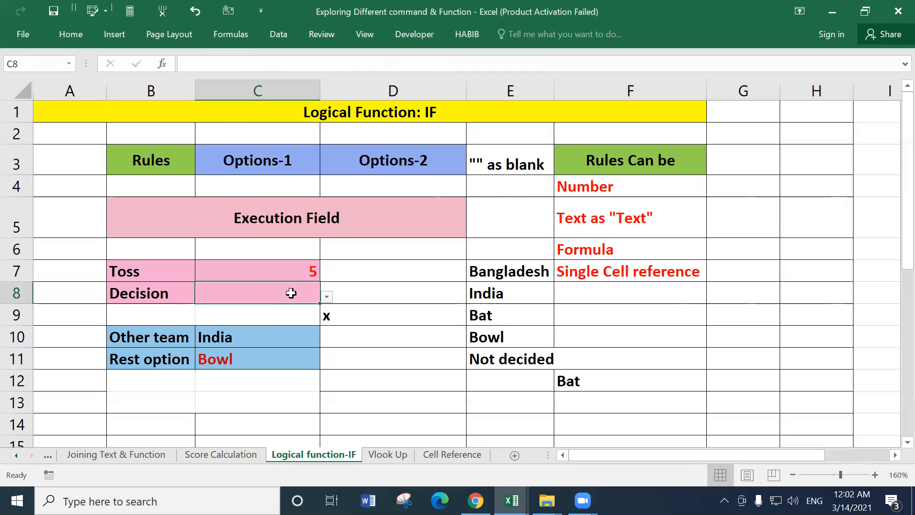
click(237, 355)
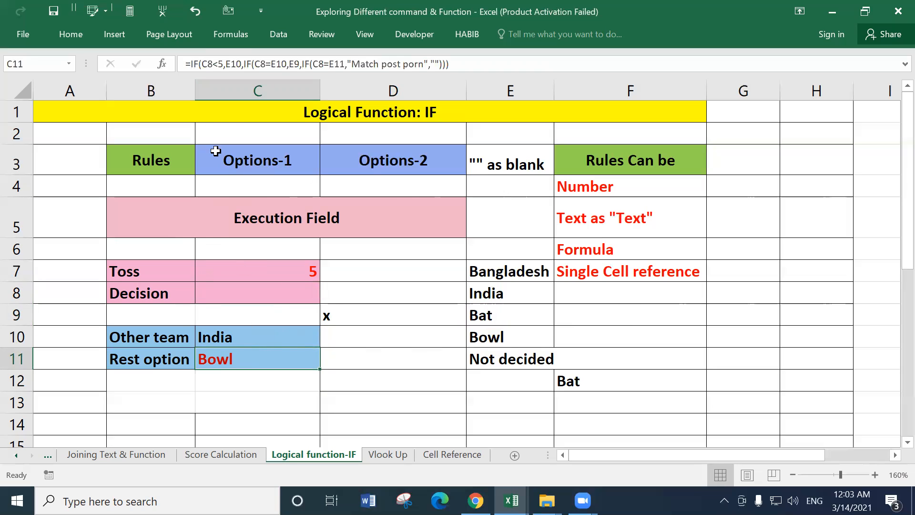
Step: Review the C8<5 condition in C11's Rest option formula
click(223, 64)
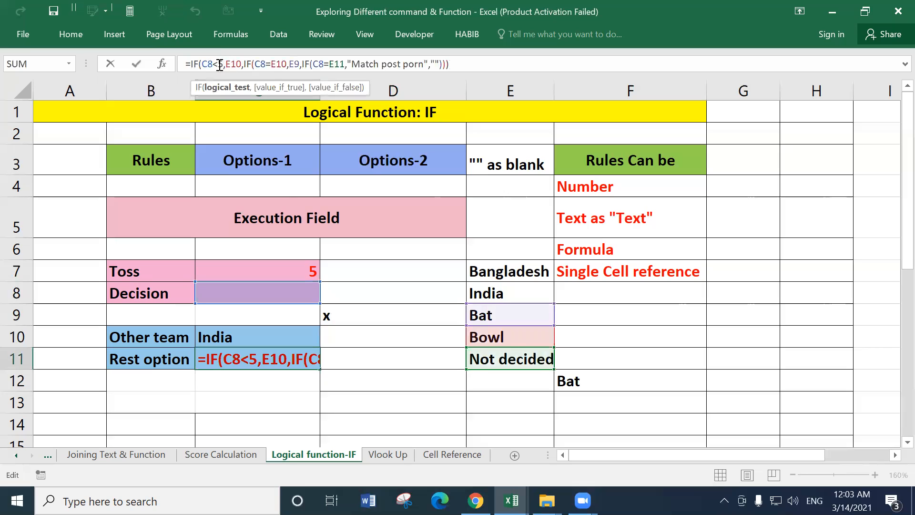
drag(213, 64, 223, 65)
key(Return)
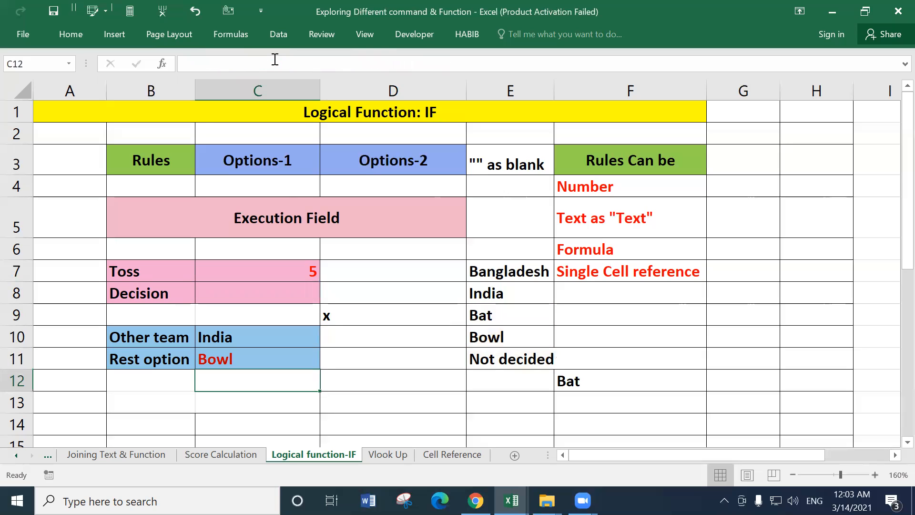
Step: Enter 4 as the Decision value in C8 and check the Rest option in C11
click(234, 363)
click(264, 292)
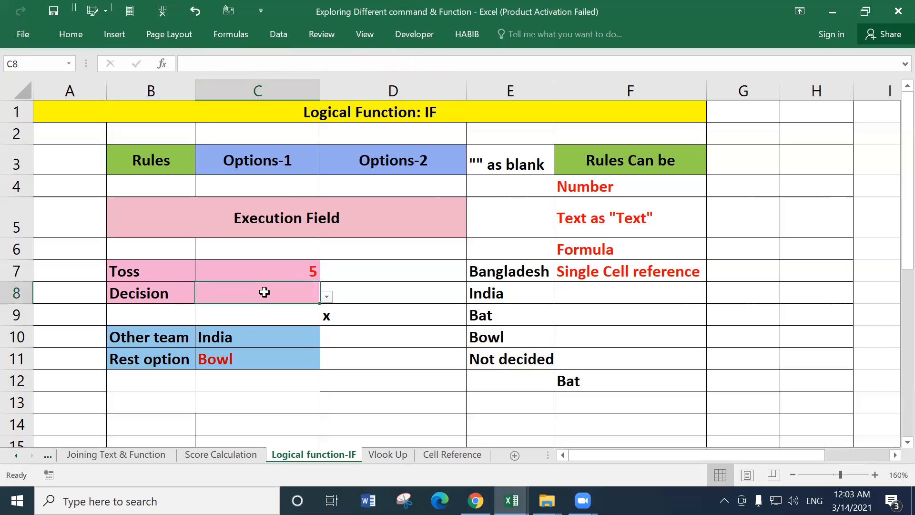
text(4)
key(Return)
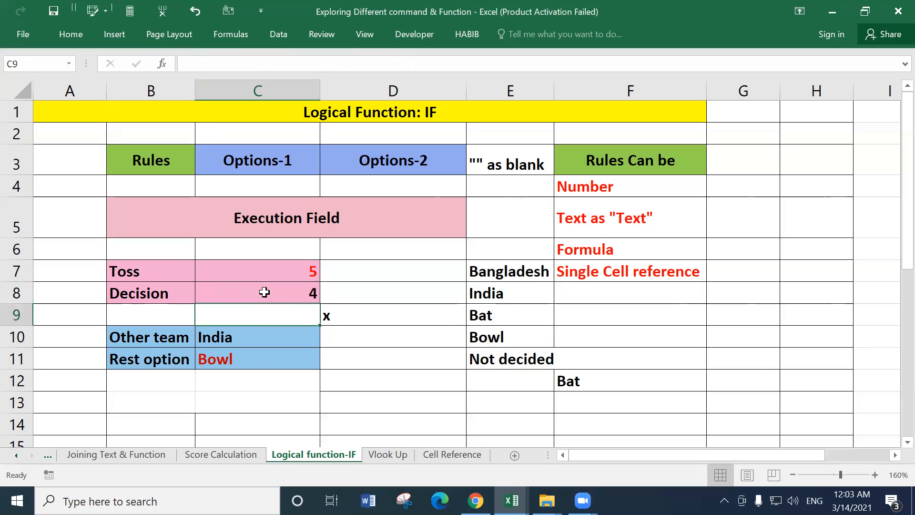
click(231, 361)
click(282, 294)
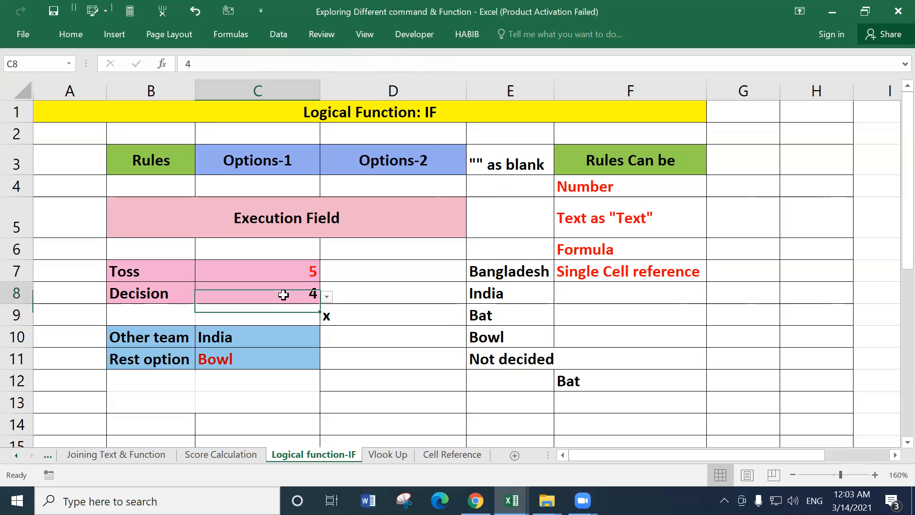
Step: Review the E10 value-if-true argument in C11's formula and the Rules, Options-1 and Options-2 headings in row 3
click(246, 356)
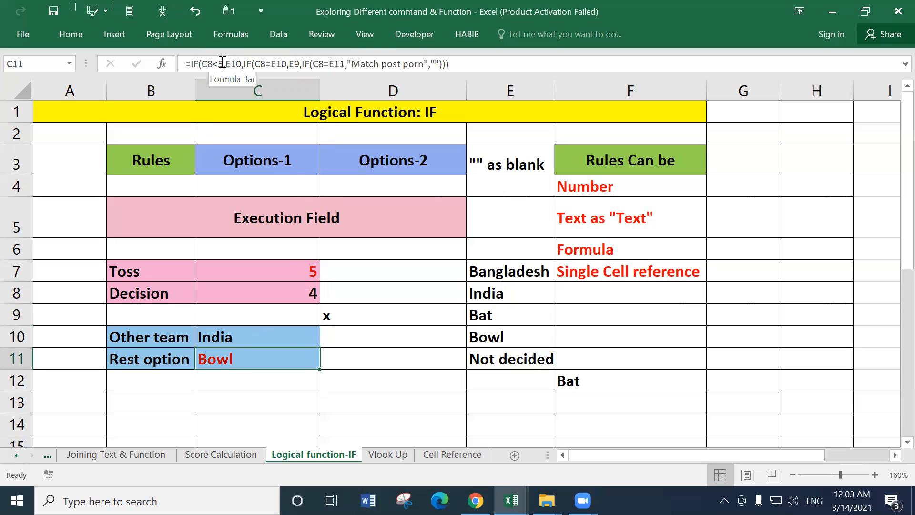
drag(229, 63, 240, 64)
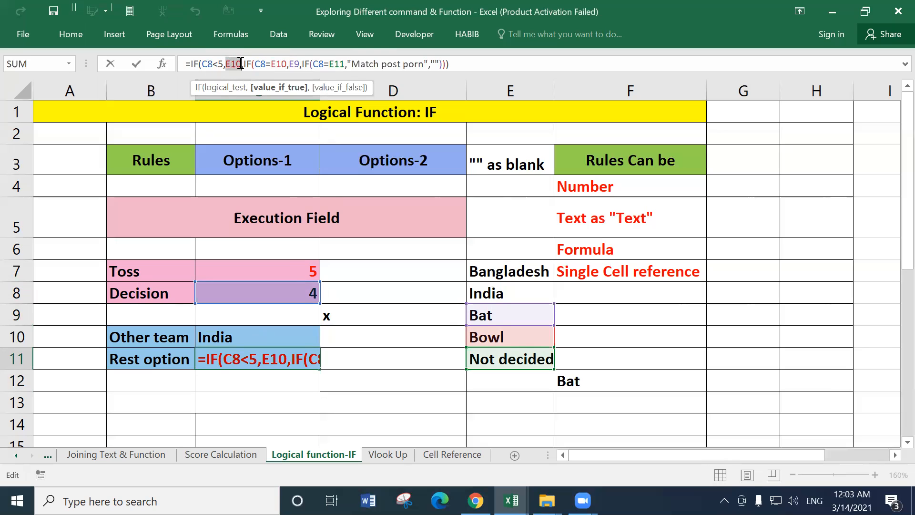
click(241, 64)
key(Return)
click(223, 359)
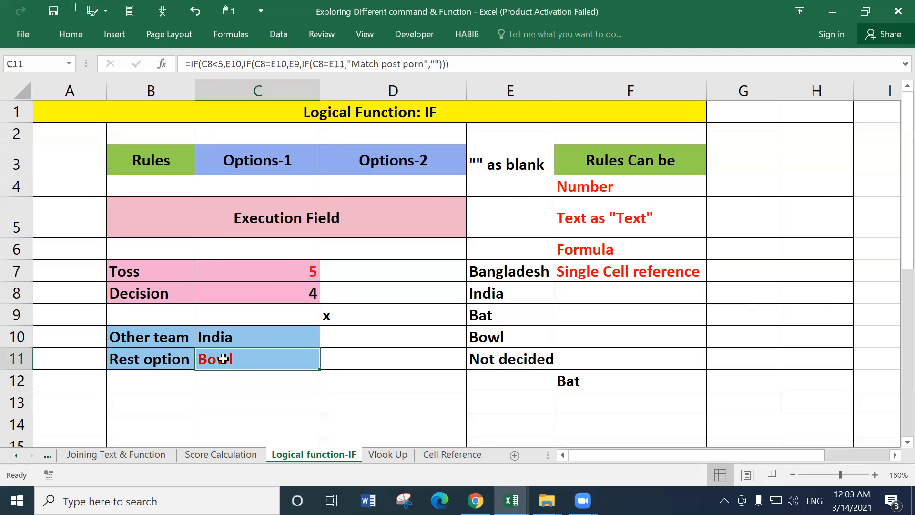
click(159, 153)
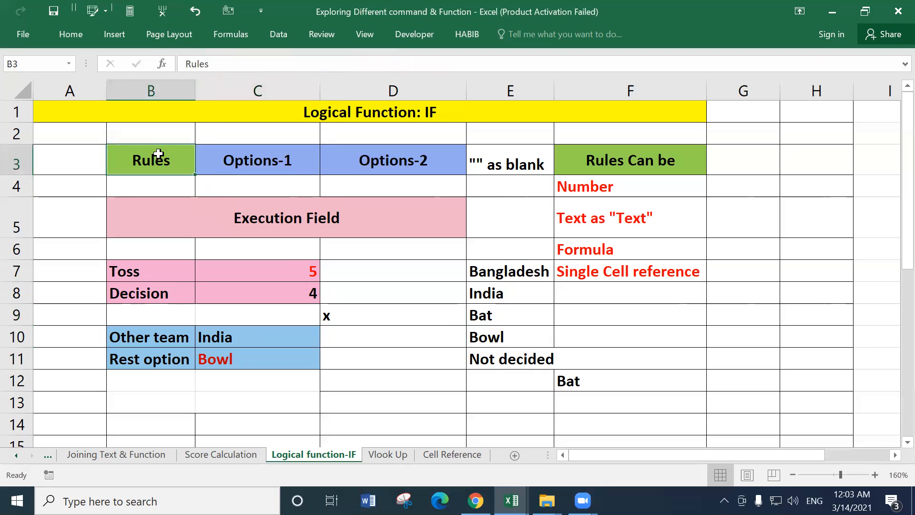
click(261, 163)
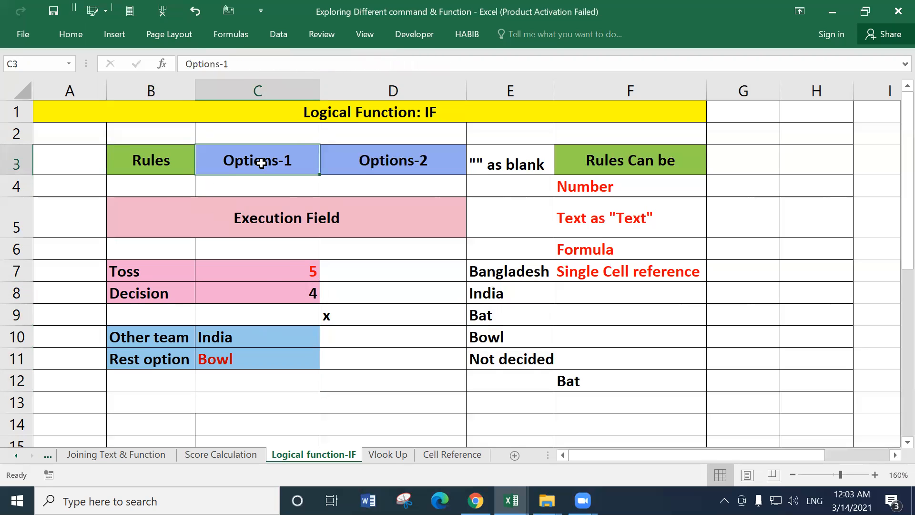
click(378, 160)
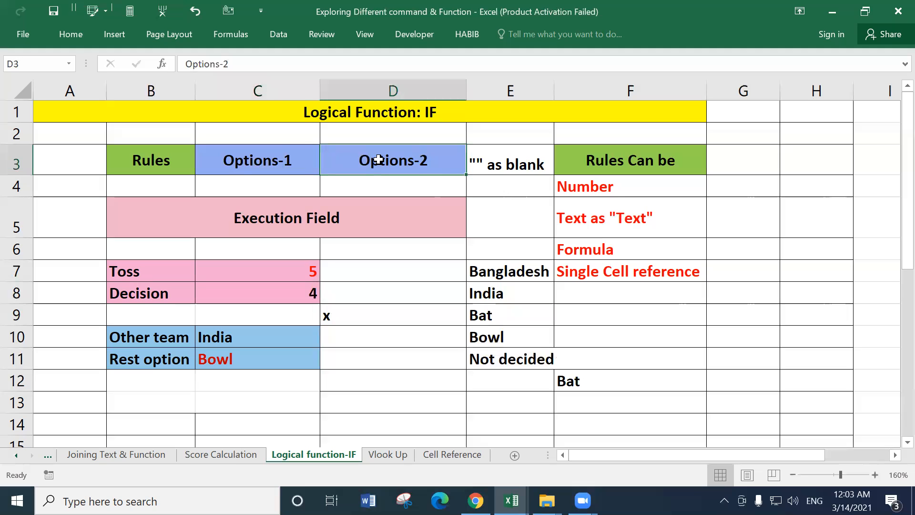
Step: Fill the rule types in F4:F7 under Rules Can be with light blue
click(592, 192)
drag(597, 210, 598, 268)
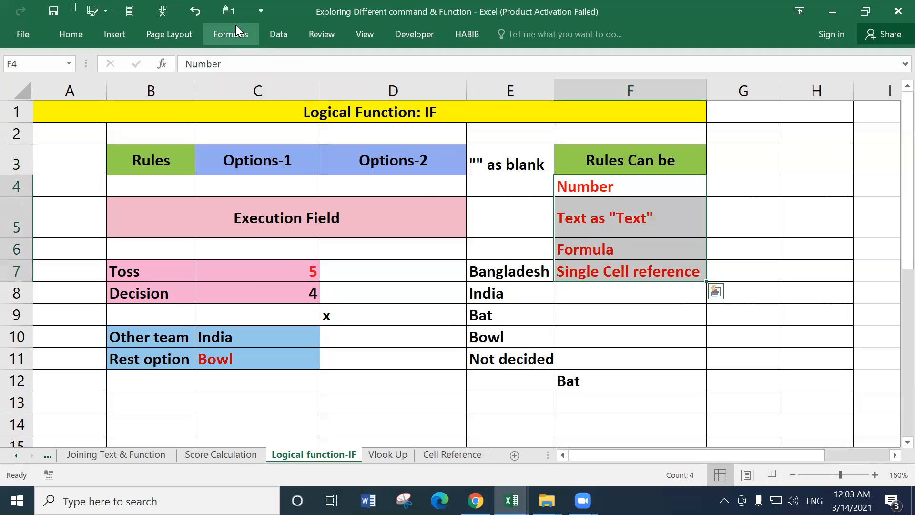
click(70, 35)
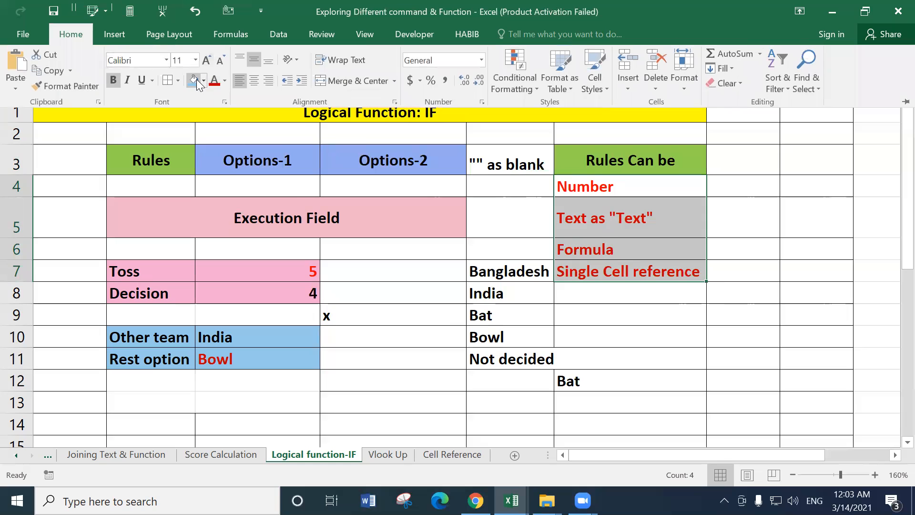
click(618, 305)
Step: Add the comparison operators ">, <" in F8 as another entry in the Rules Can be list
click(152, 157)
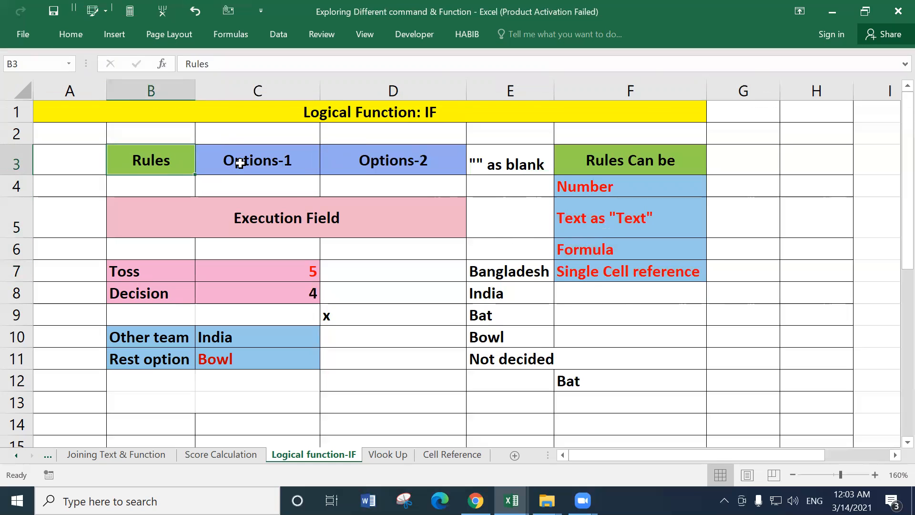
click(274, 164)
click(414, 158)
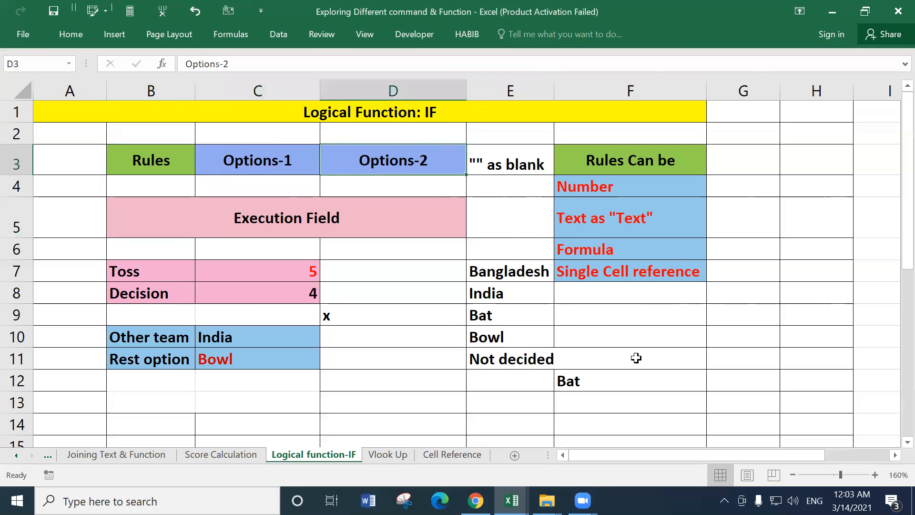
click(616, 295)
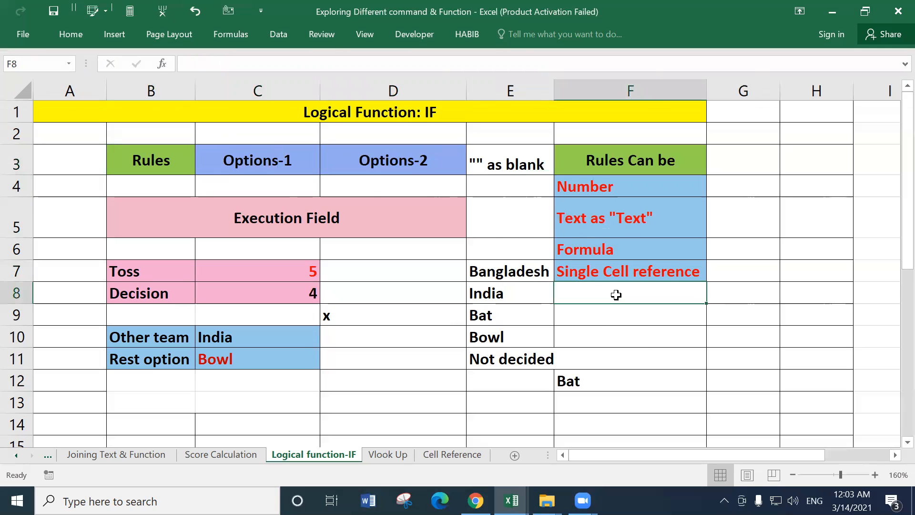
text(>, <)
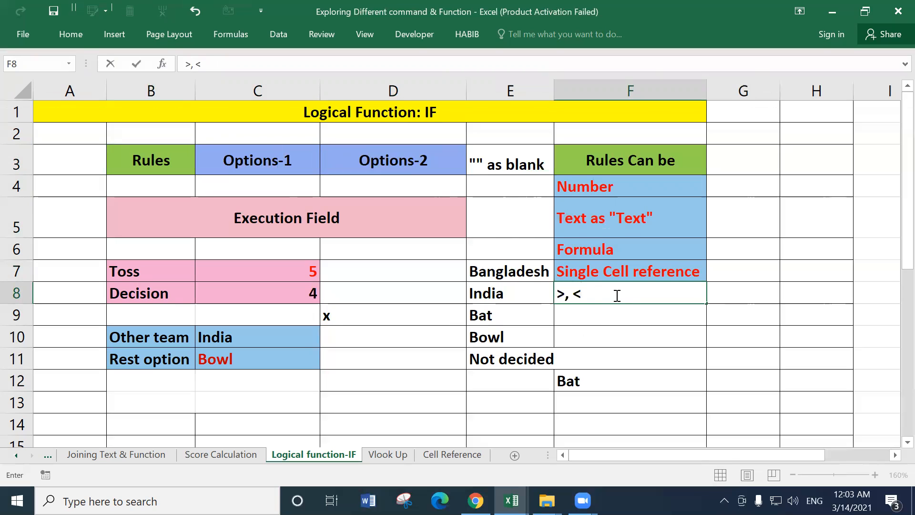
key(Return)
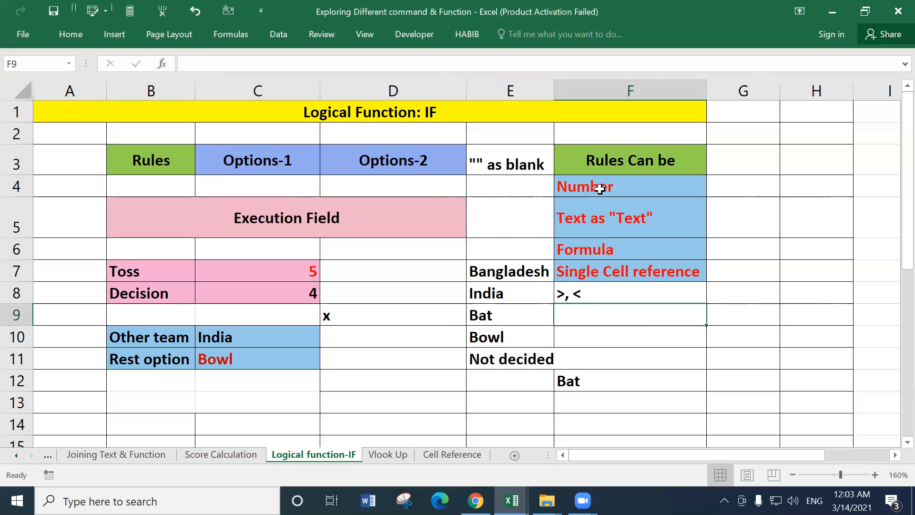
Step: Review the Rules Can be entries in F4:F8 and the VLOOKUP formula in F12
click(599, 189)
click(591, 289)
drag(594, 191, 599, 292)
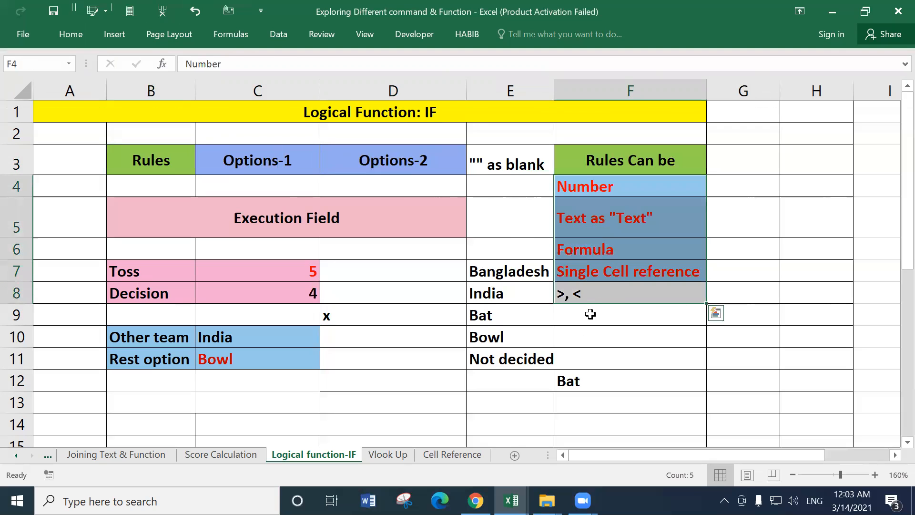
click(575, 373)
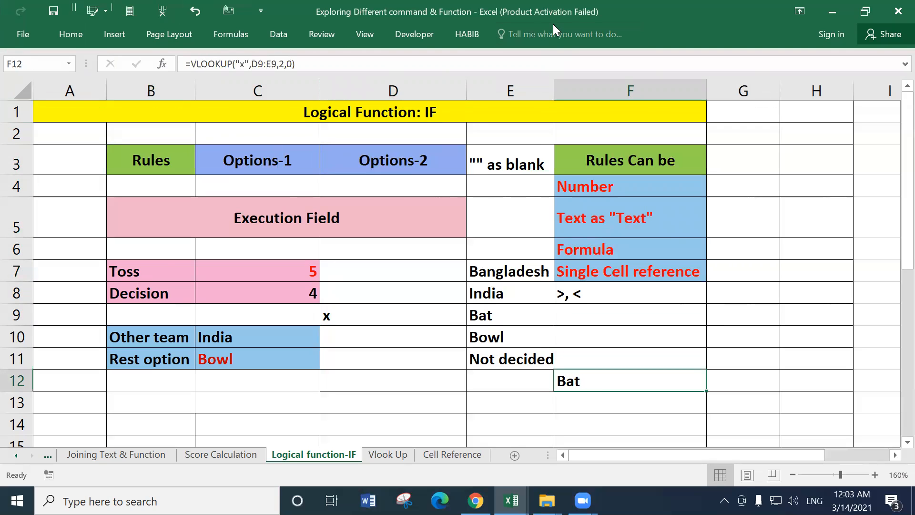